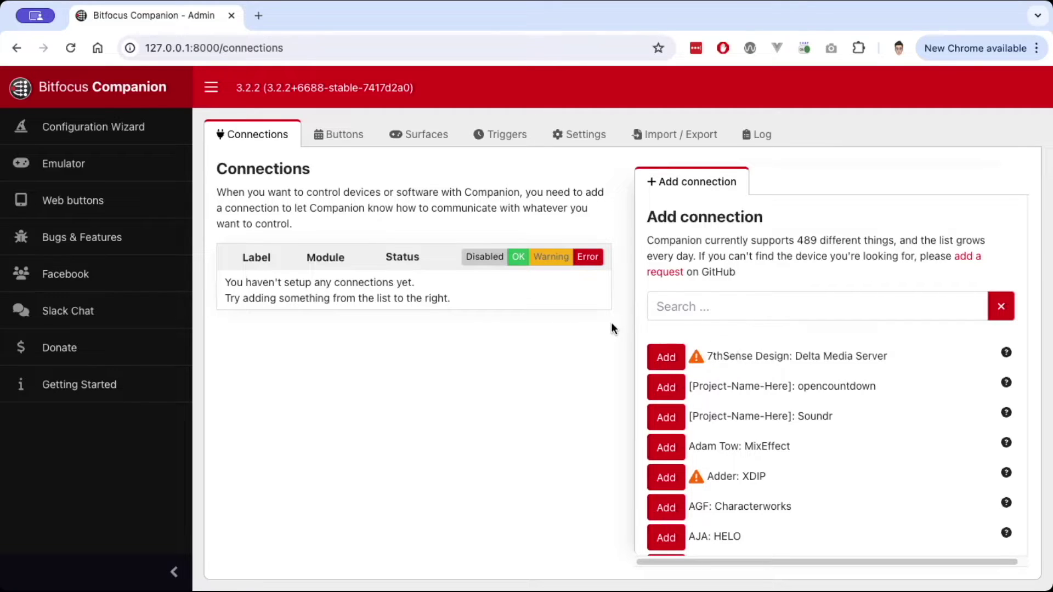
# - Search the available connections for "atem" and add the Blackmagic Design: ATEM connection
pyautogui.click(684, 301)
pyautogui.write('atem')
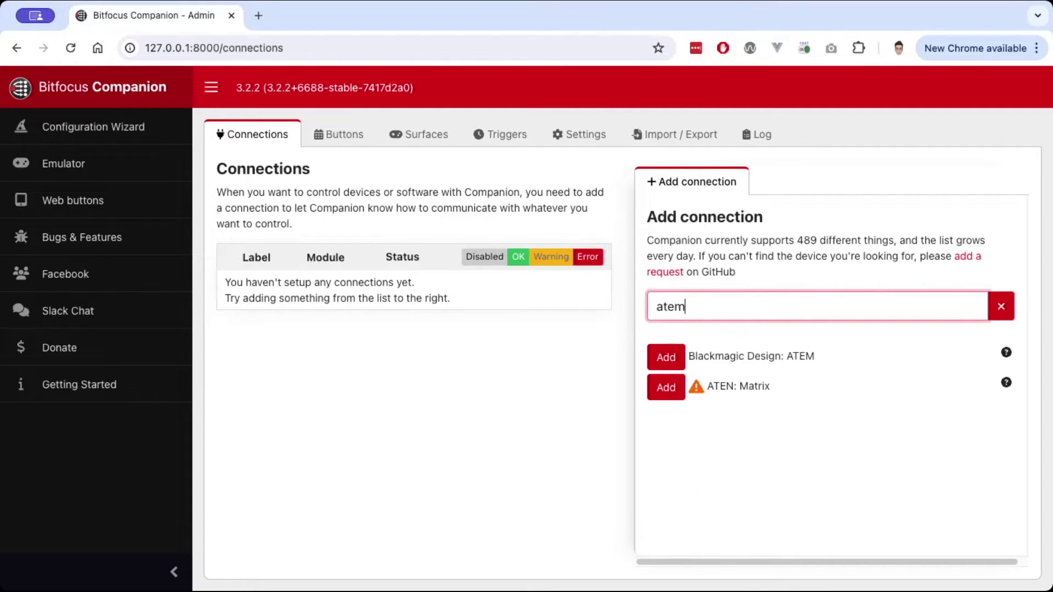
pyautogui.click(659, 358)
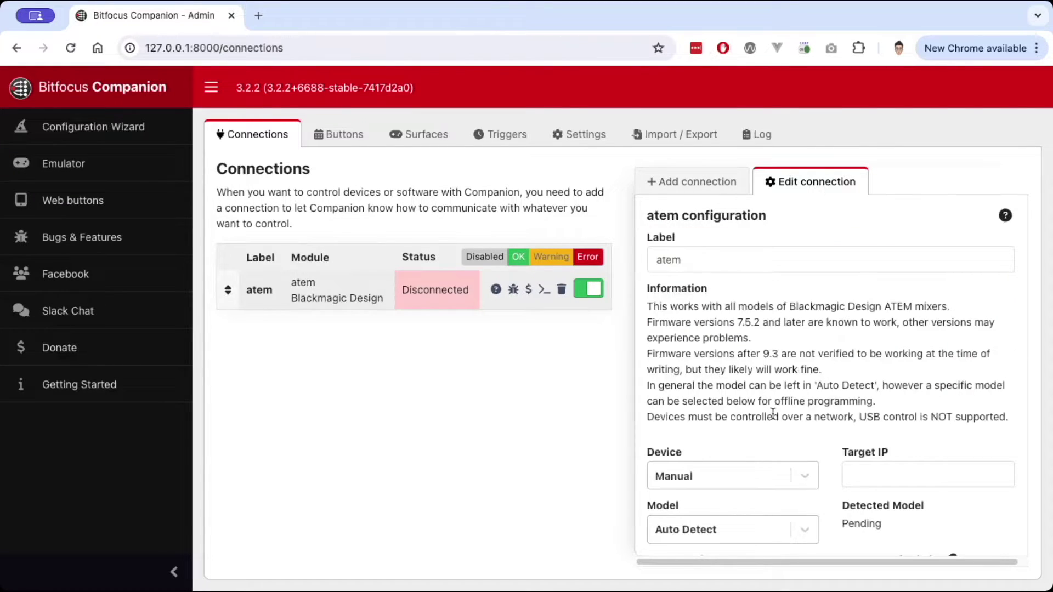
# - Set the atem connection's device to the ATEM Mini Pro and save the configuration
pyautogui.scroll(-1, 773, 414)
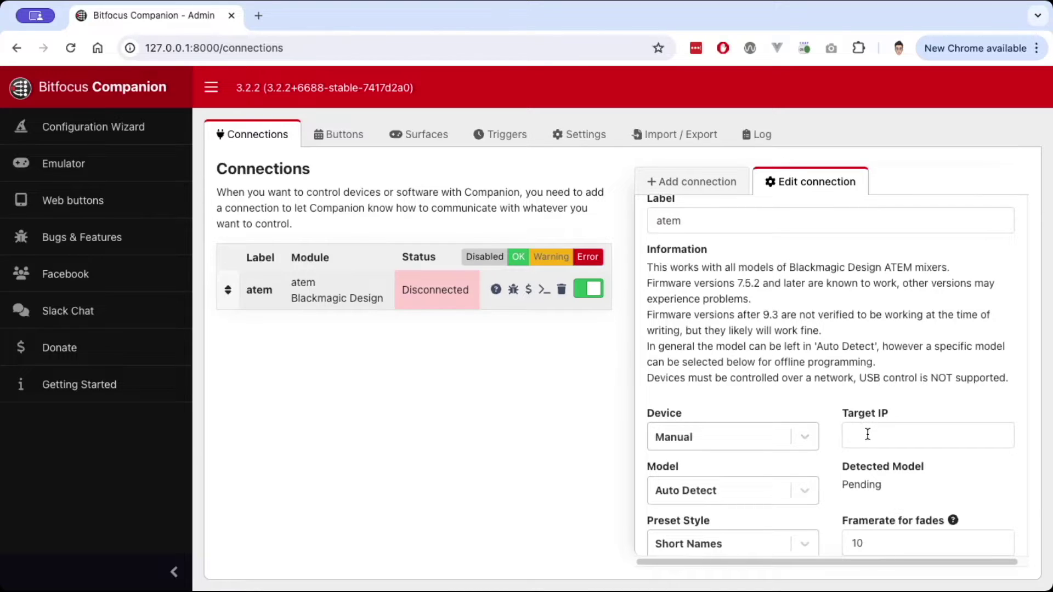
pyautogui.click(804, 437)
pyautogui.click(733, 500)
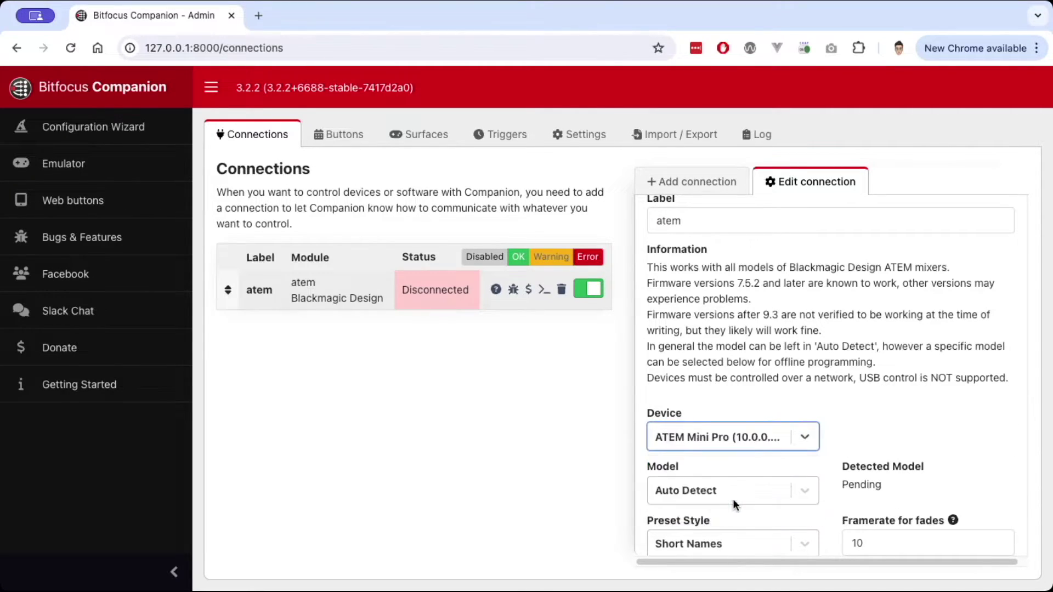
pyautogui.scroll(-2, 745, 400)
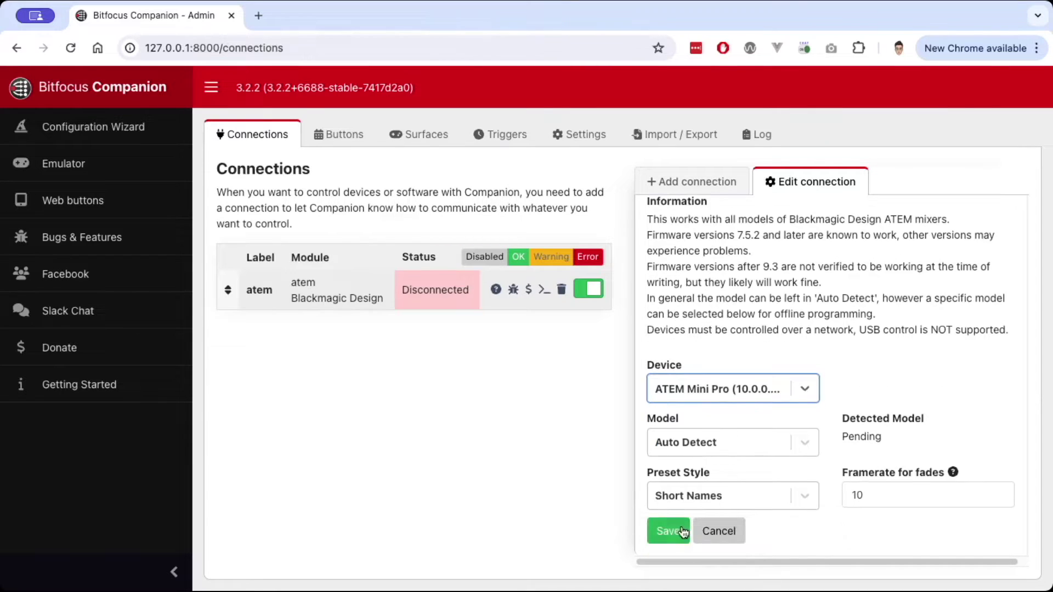
pyautogui.click(666, 529)
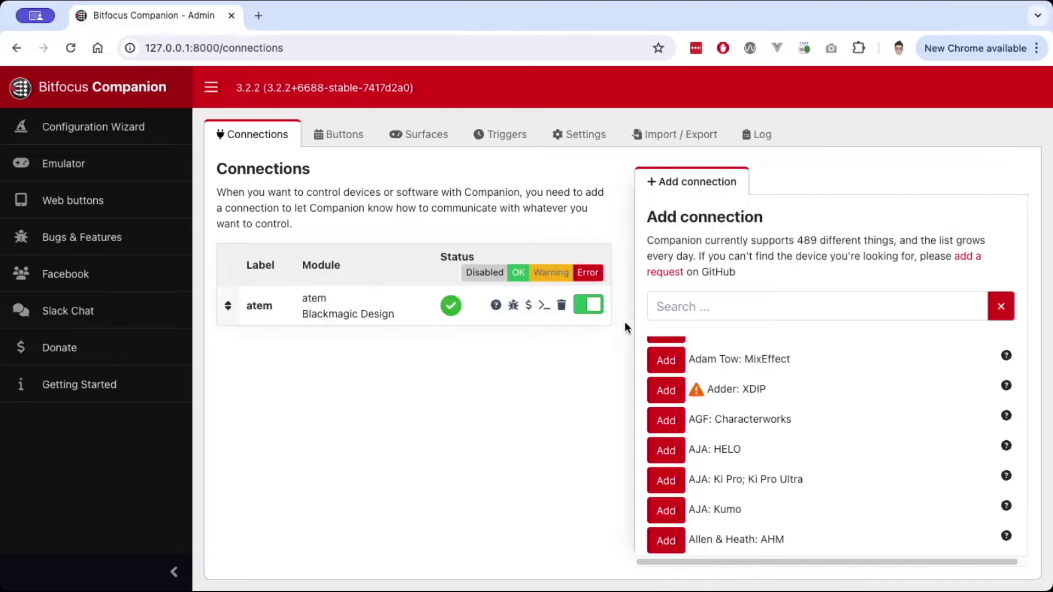
# - Search the available connections for "gostream"
pyautogui.click(685, 308)
pyautogui.write('gostrea')
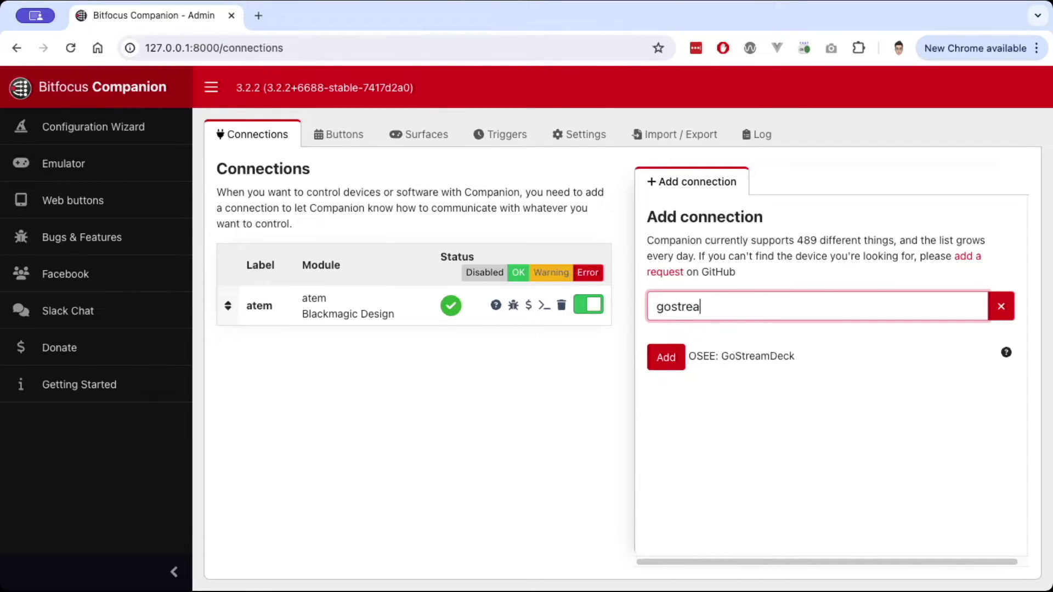
pyautogui.write('m')
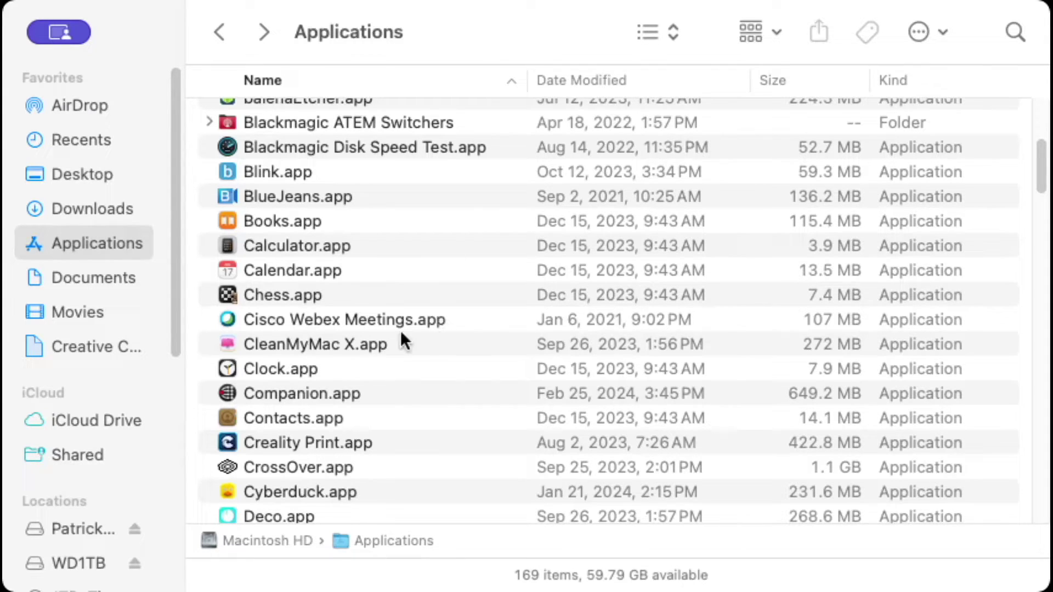
# - In Finder's Applications folder, show the package contents of Companion.app and open Contents/Resources/bundled-modules
pyautogui.click(280, 394)
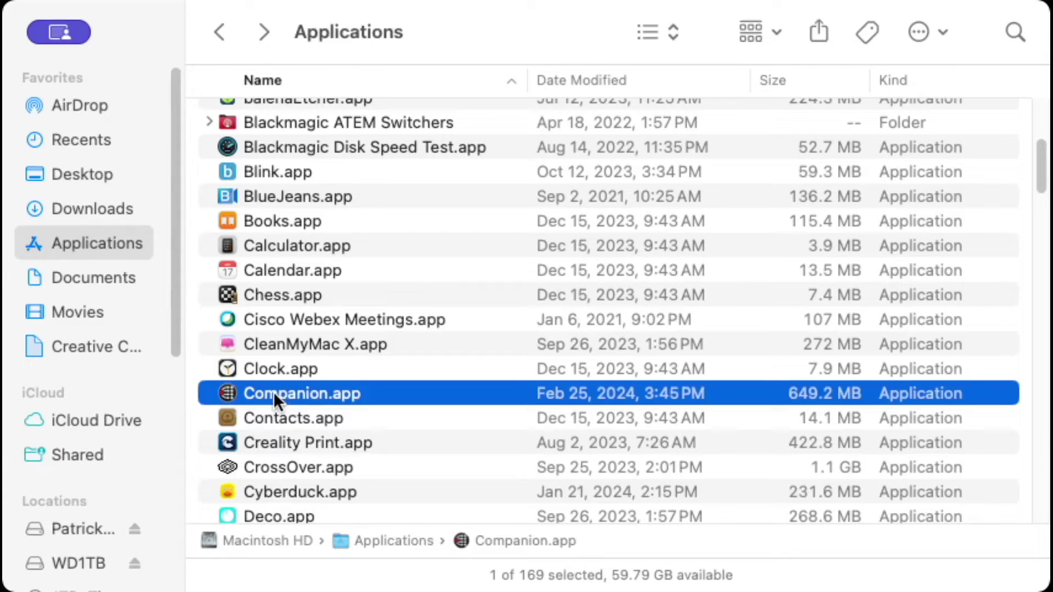
pyautogui.rightClick(273, 391)
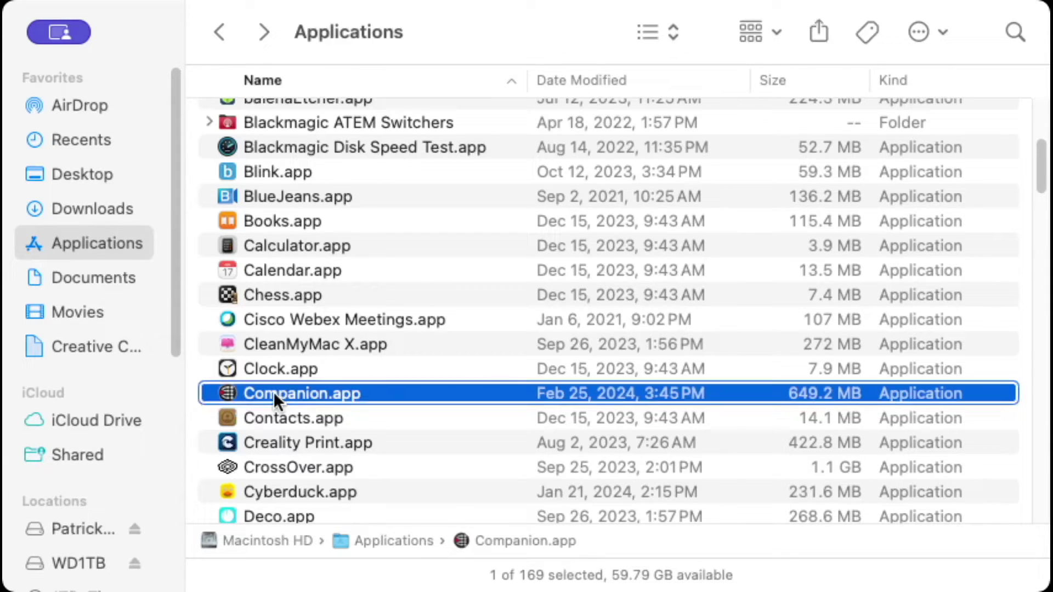
pyautogui.click(328, 442)
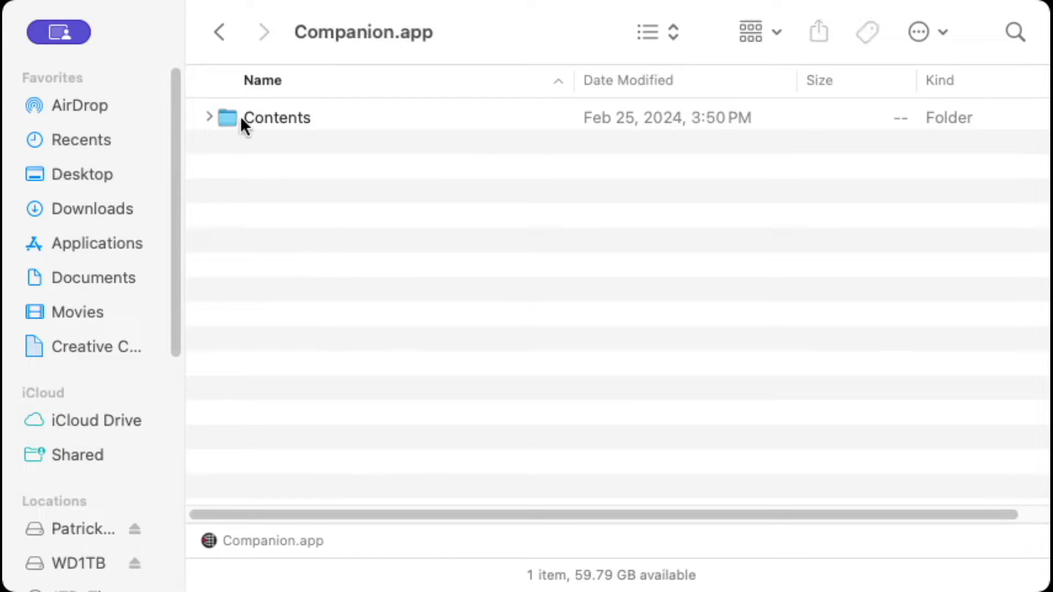
pyautogui.doubleClick(218, 114)
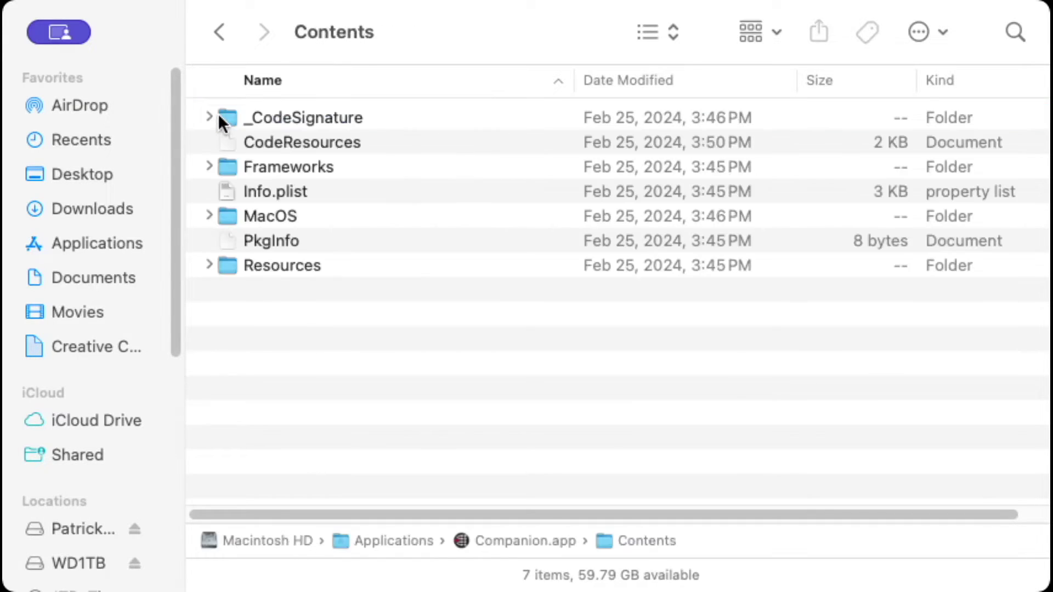
pyautogui.doubleClick(265, 268)
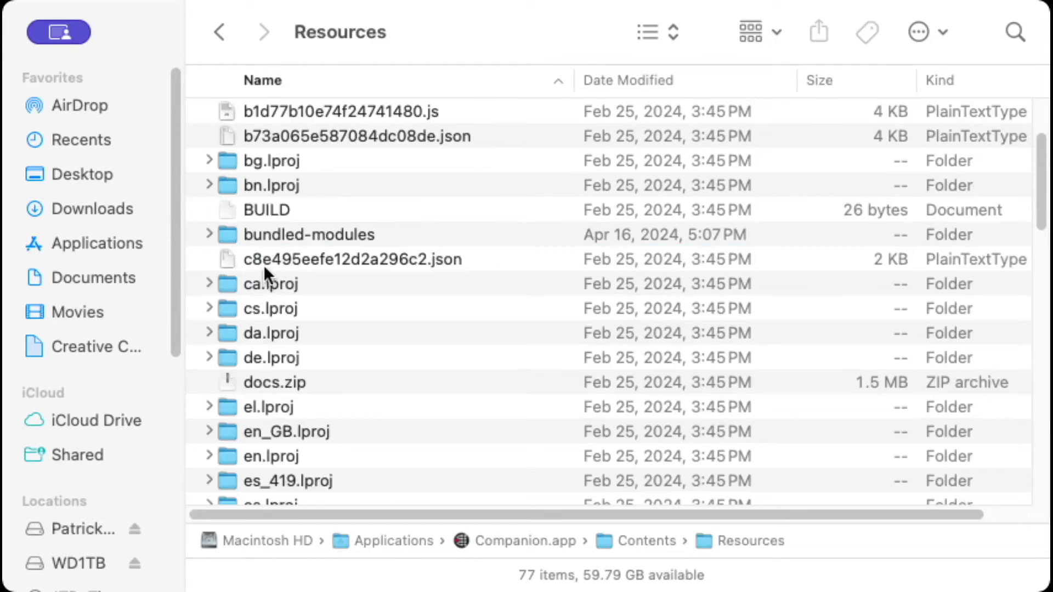
pyautogui.doubleClick(326, 229)
# - Locate the goStream module folder inside bundled-modules and open it
pyautogui.scroll(-3, 332, 253)
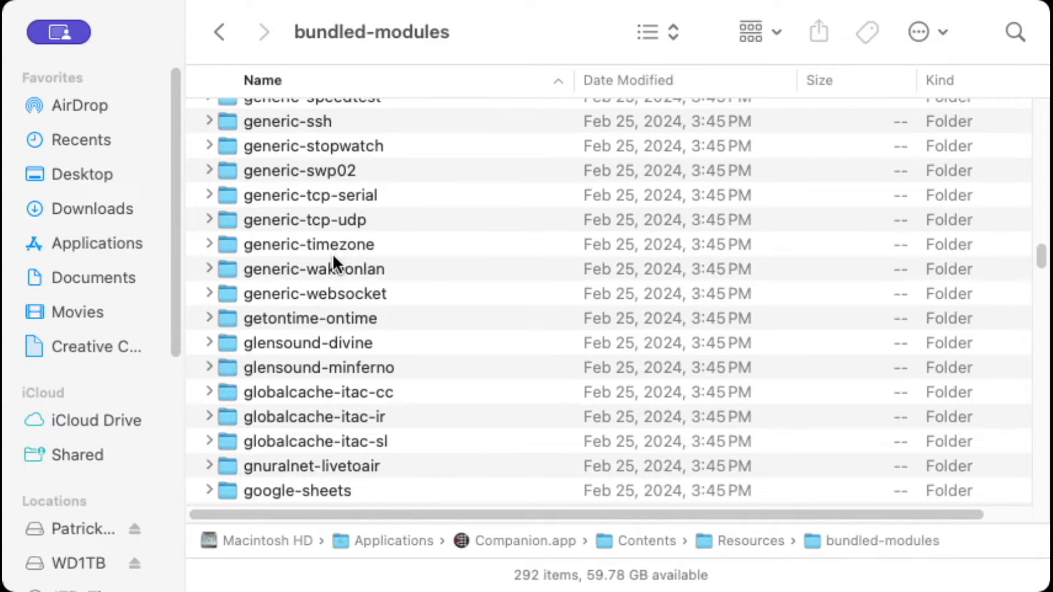
pyautogui.scroll(-5, 333, 253)
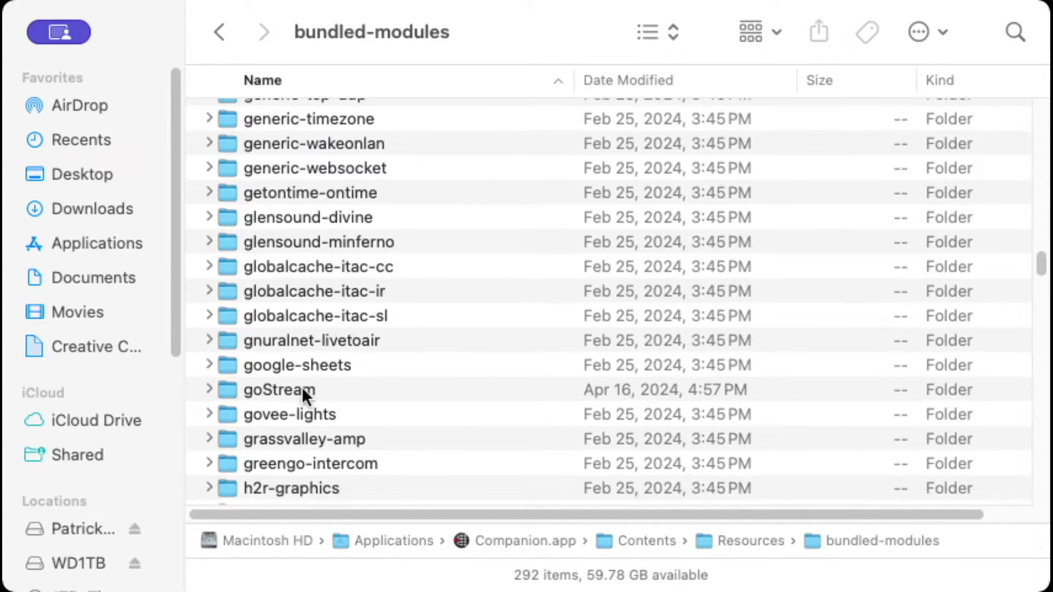
pyautogui.click(268, 390)
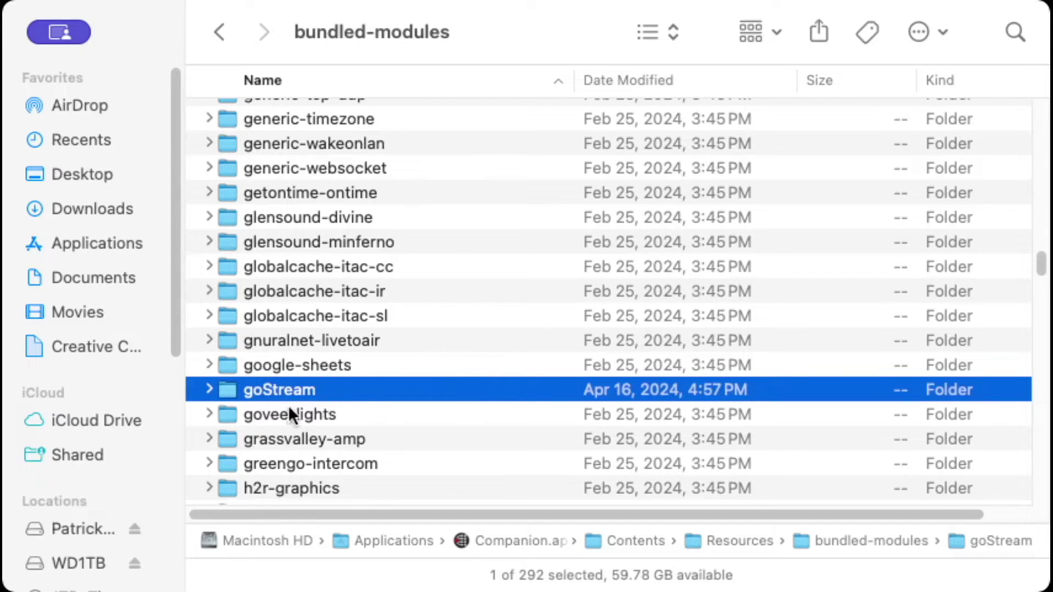
pyautogui.doubleClick(282, 390)
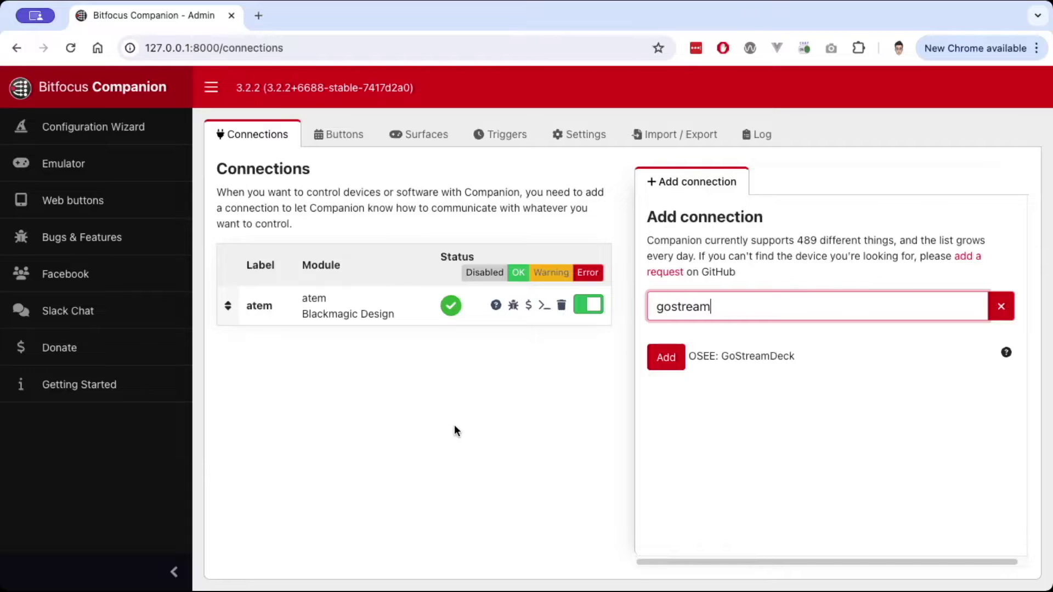
# - Back in Companion, add the OSEE: GoStreamDeck connection, set its target IP to 10.0.0.221 and save it
pyautogui.click(666, 359)
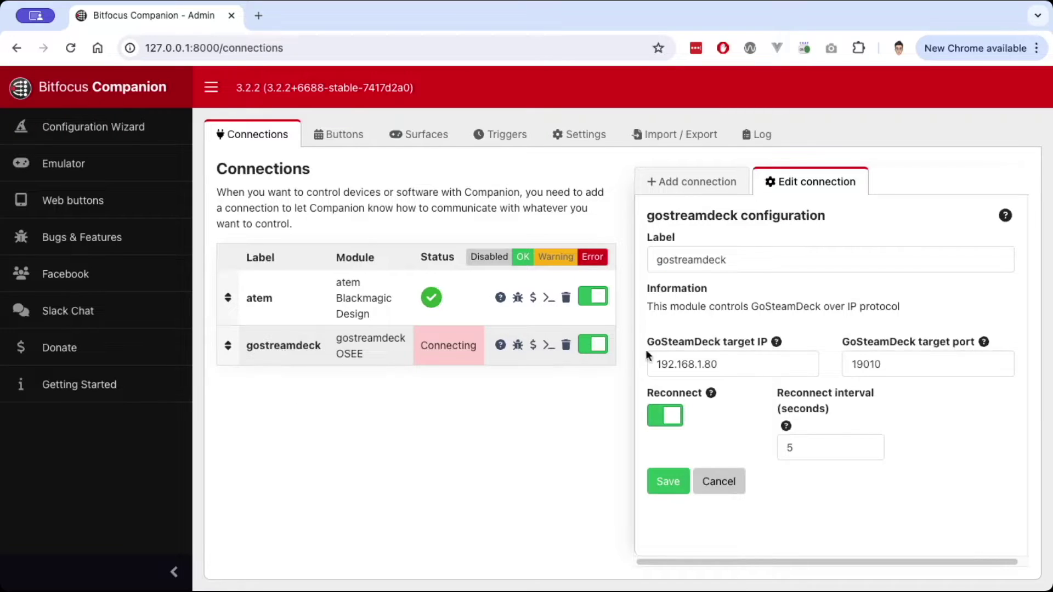
pyautogui.doubleClick(759, 363)
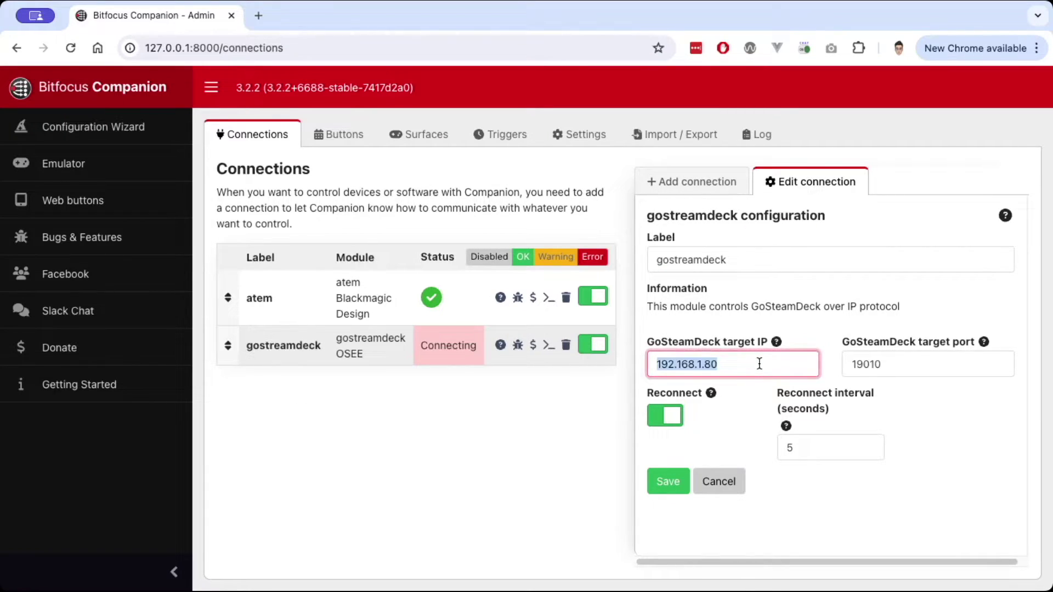
pyautogui.write('10.0.0.')
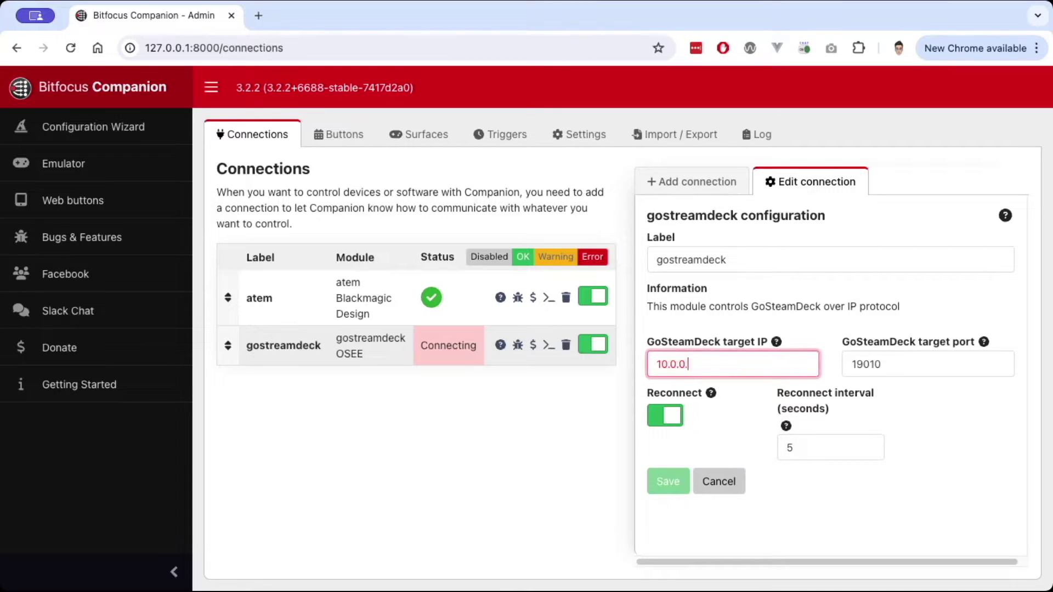
pyautogui.write('221')
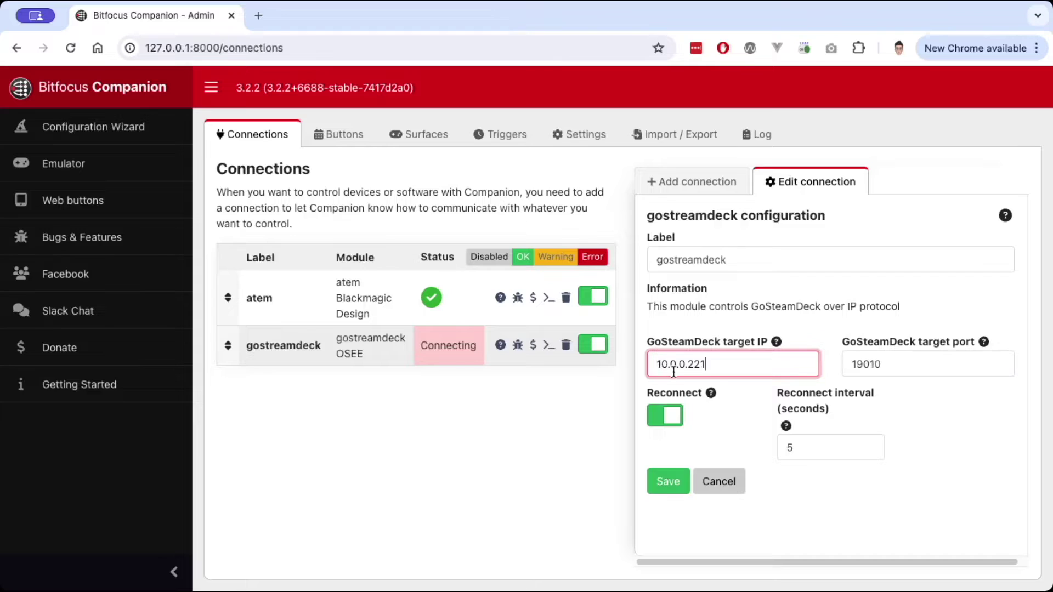
pyautogui.click(665, 482)
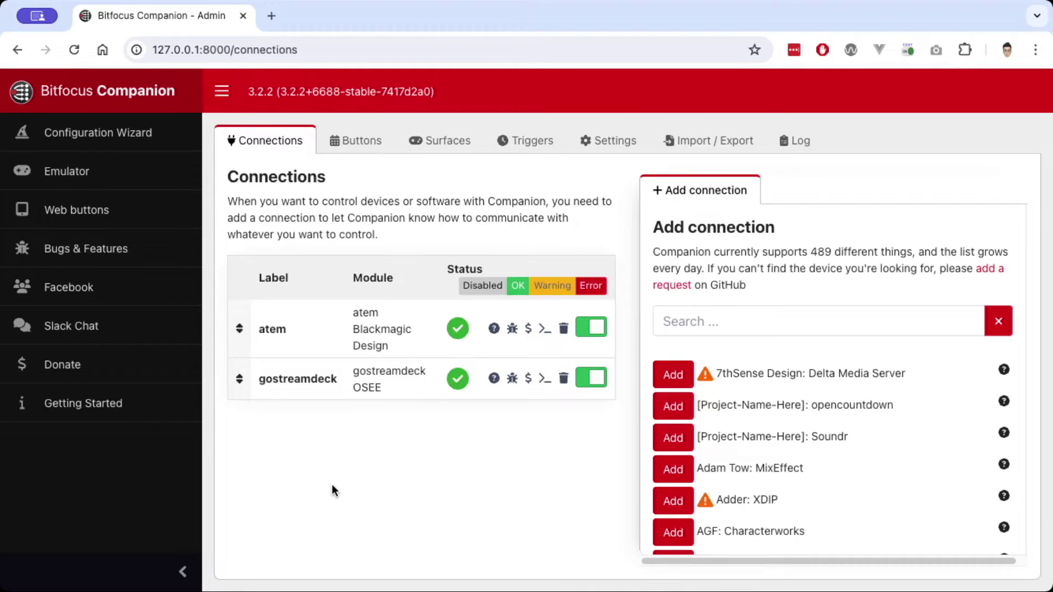
# - Collapse the navigation sidebar and open the Buttons page
pyautogui.click(182, 572)
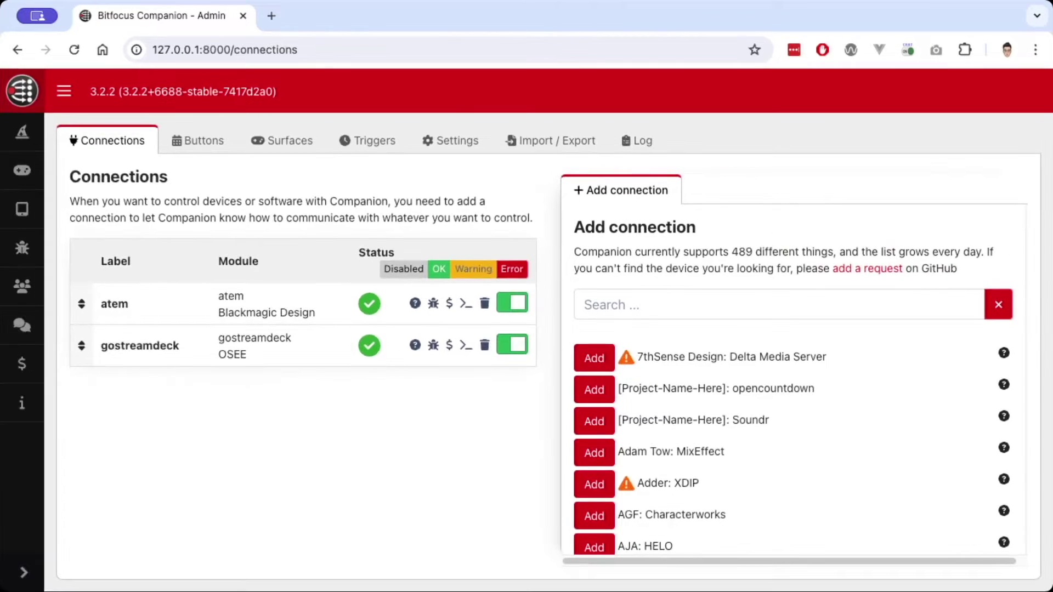
pyautogui.click(209, 142)
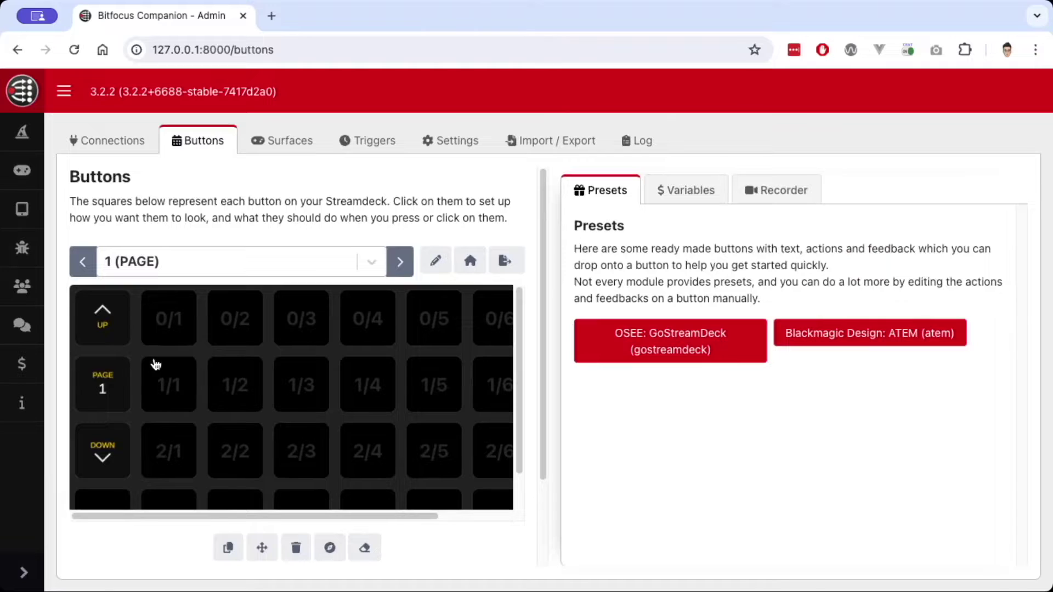
# - Examine the button grid of page 1 across all its columns, from the page navigation buttons to column 7
pyautogui.hscroll(3, 152, 363)
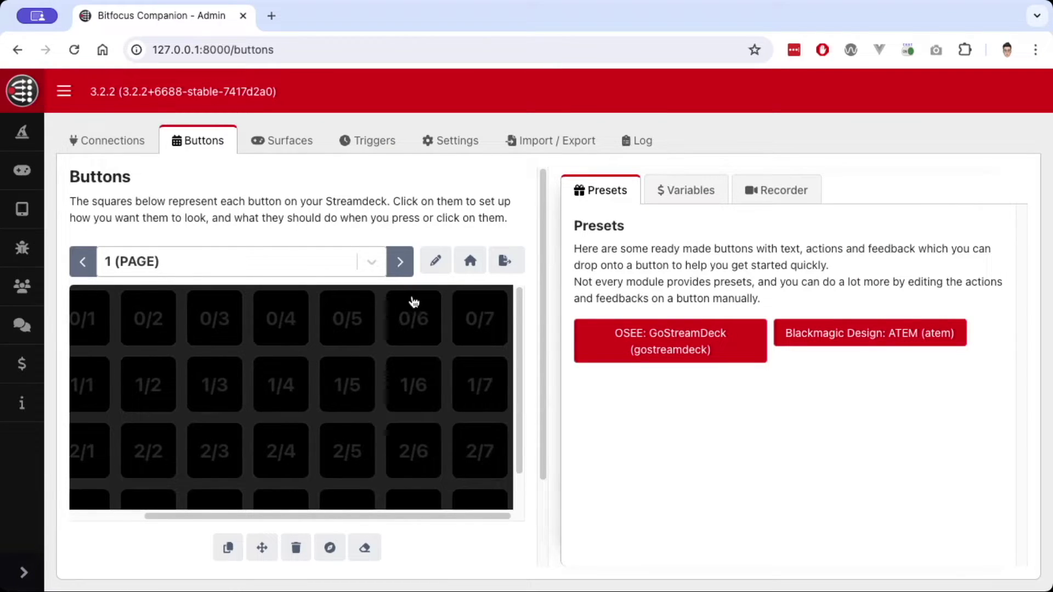
pyautogui.hscroll(-3, 475, 314)
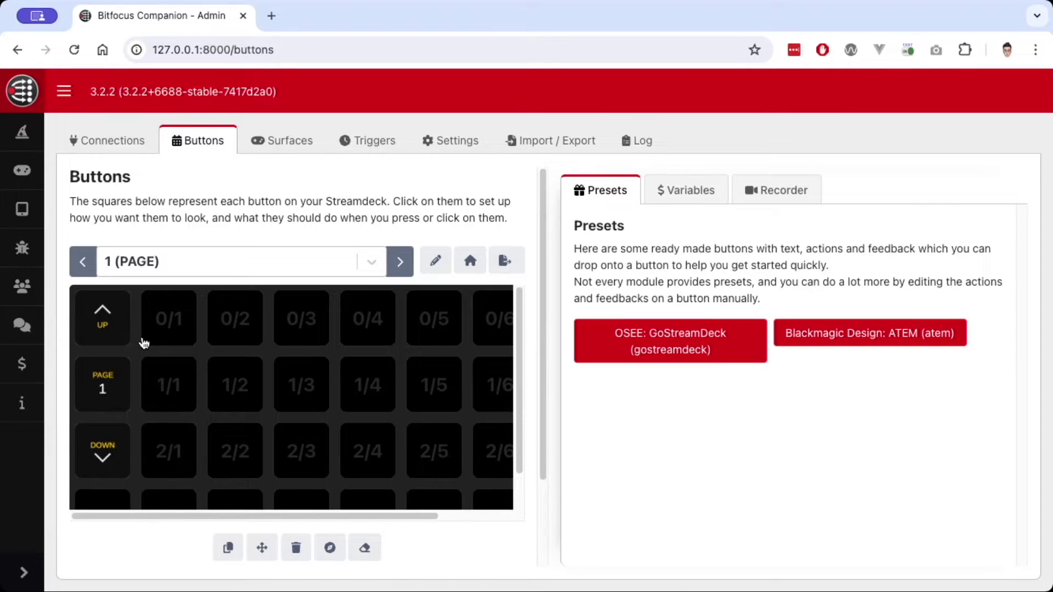
pyautogui.hscroll(1, 134, 342)
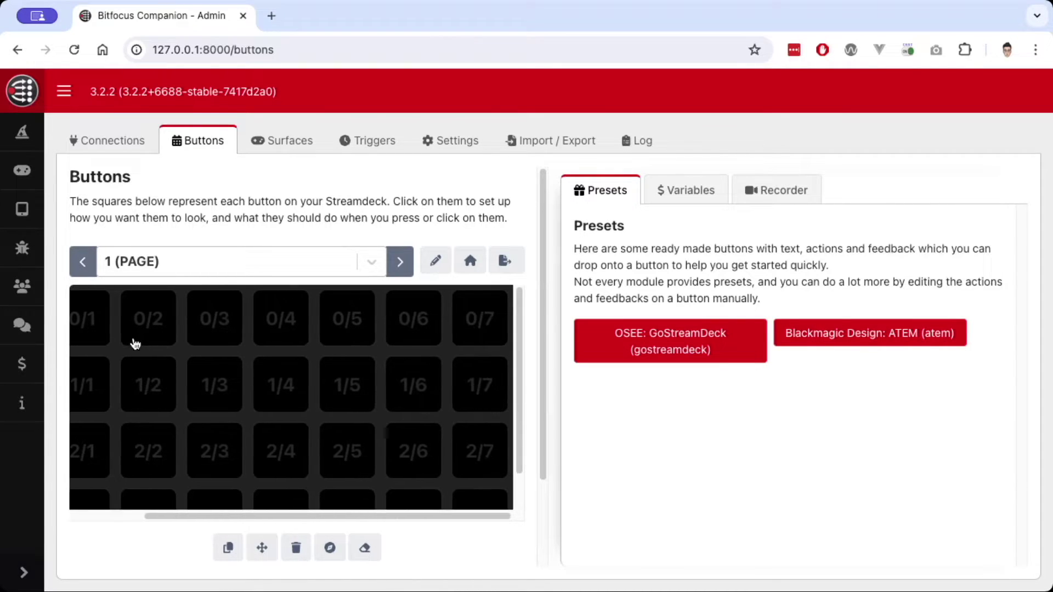
pyautogui.hscroll(-1, 134, 343)
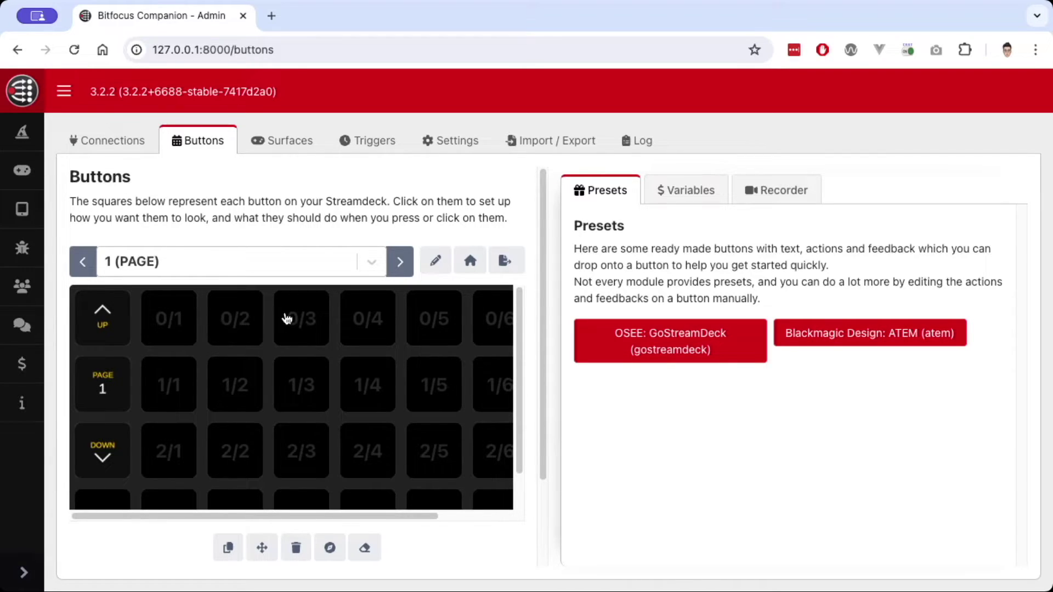
pyautogui.hscroll(2, 274, 318)
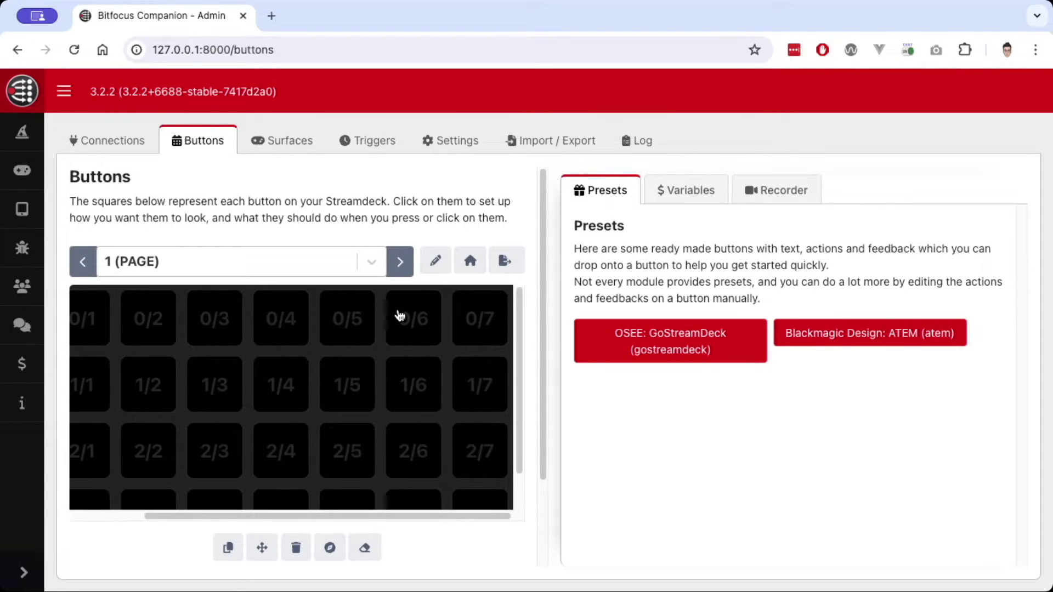
pyautogui.hscroll(-1, 483, 318)
pyautogui.hscroll(-1, 484, 318)
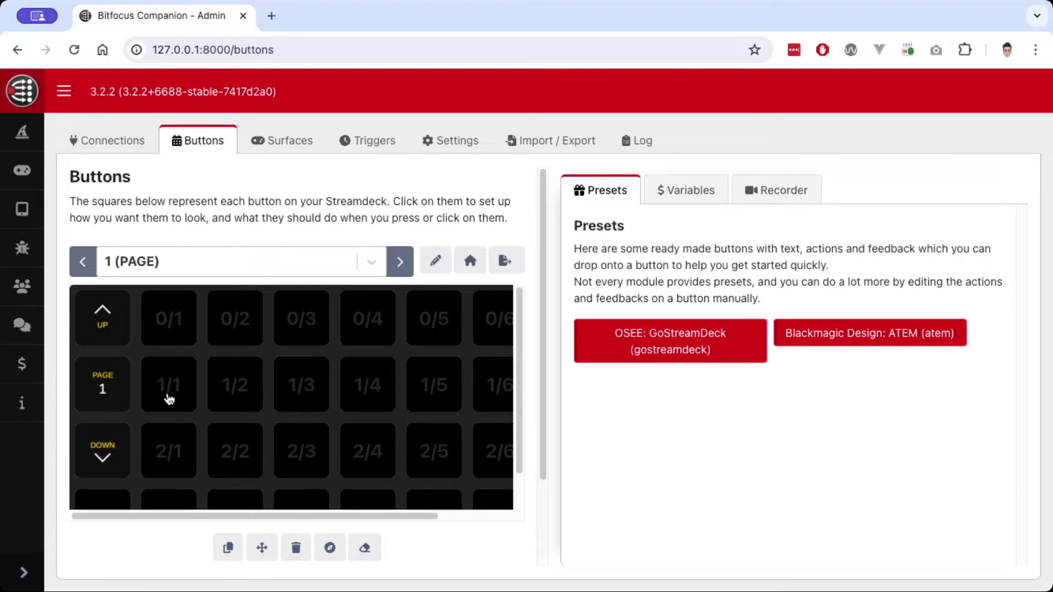
pyautogui.hscroll(3, 357, 383)
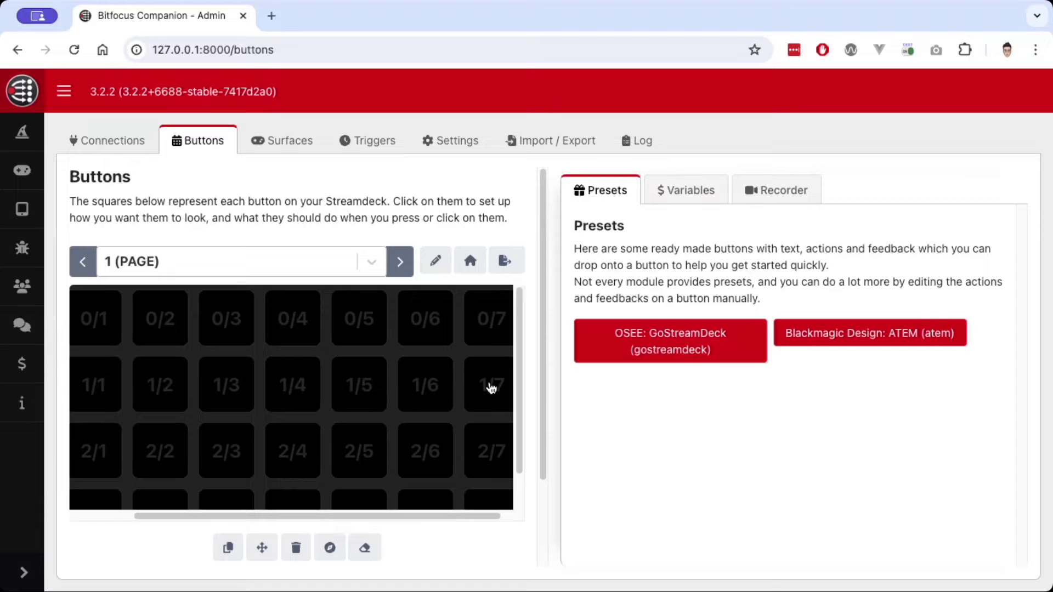
pyautogui.hscroll(-3, 489, 387)
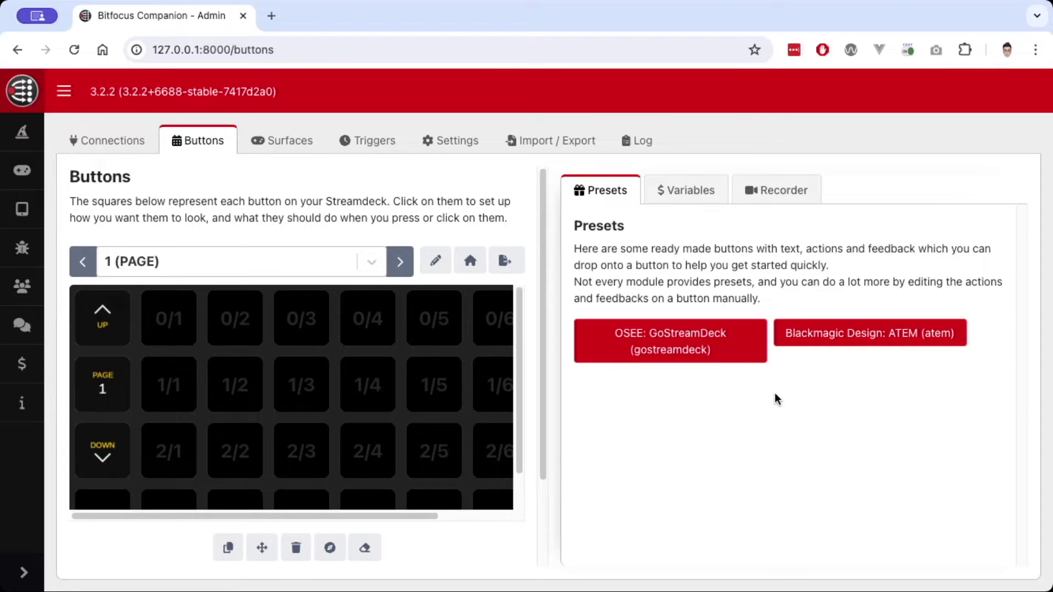
# - Place the Input1 preset from the GoStreamDeck Program presets on grid position 0/1 of page 1
pyautogui.click(659, 349)
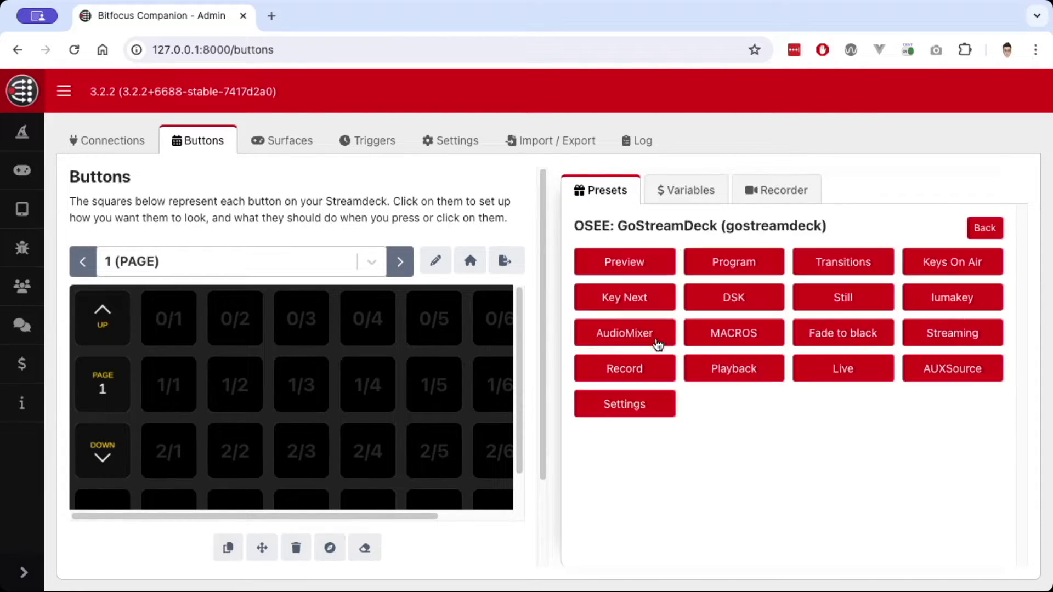
pyautogui.click(724, 267)
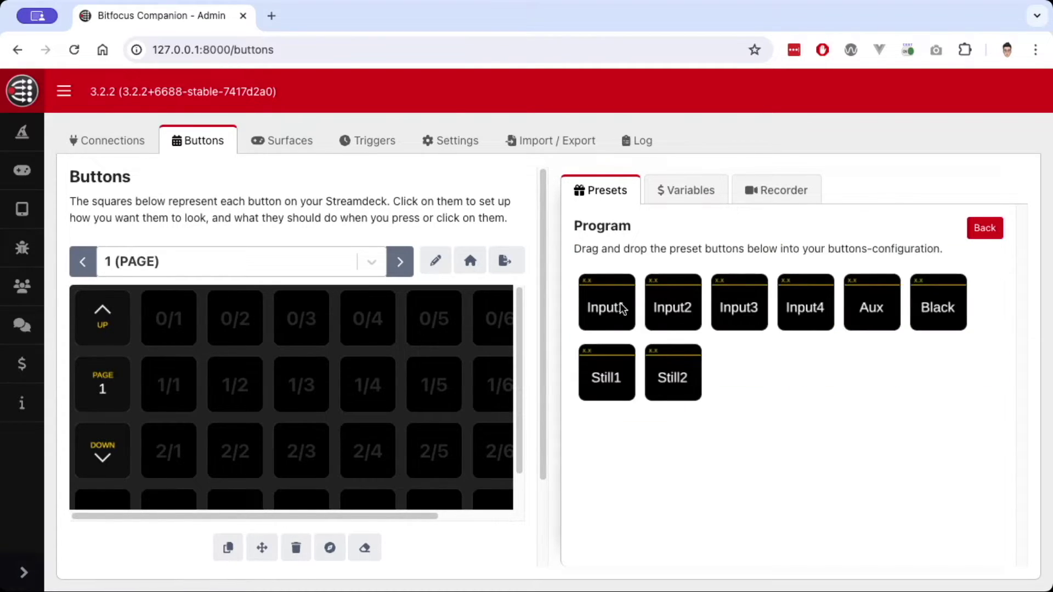
pyautogui.moveTo(617, 306); pyautogui.dragTo(235, 260)
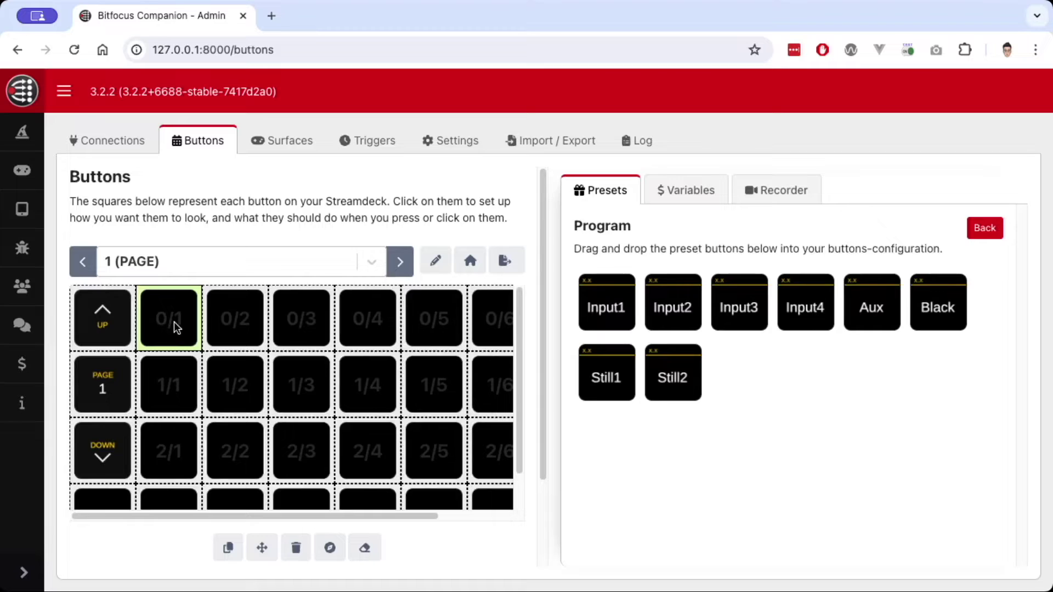
pyautogui.moveTo(173, 322); pyautogui.dragTo(173, 321)
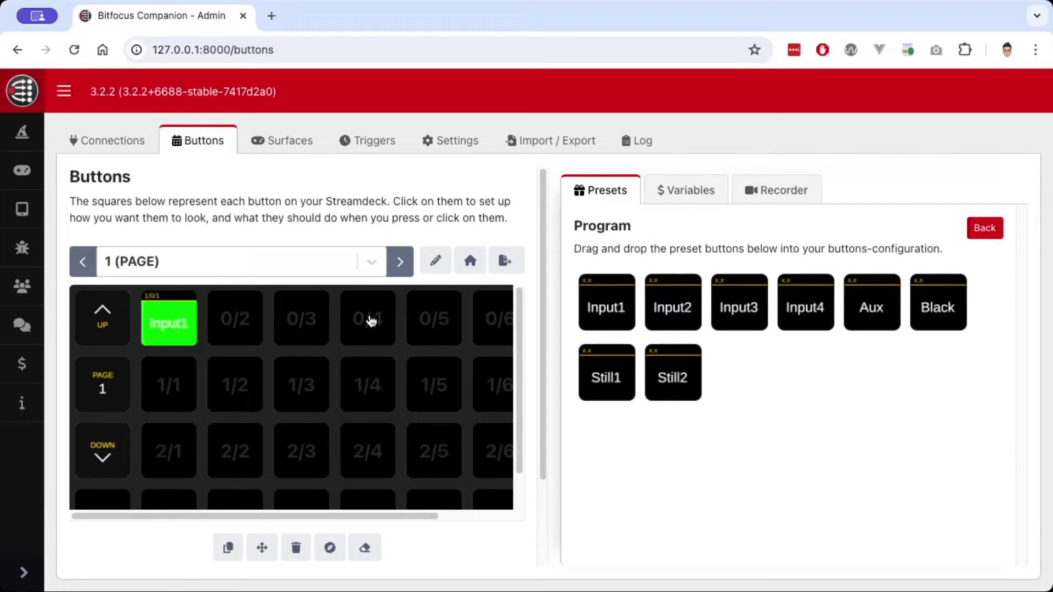
# - Examine the Input1 button's press action and feedback settings, along with the remaining positions in its grid row
pyautogui.click(160, 334)
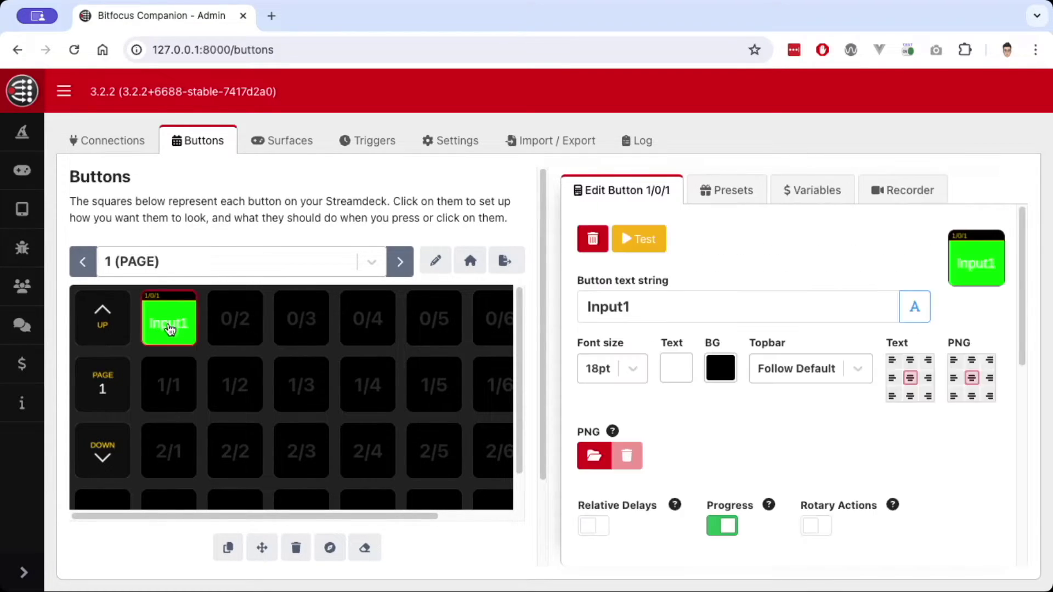
pyautogui.scroll(-5, 745, 272)
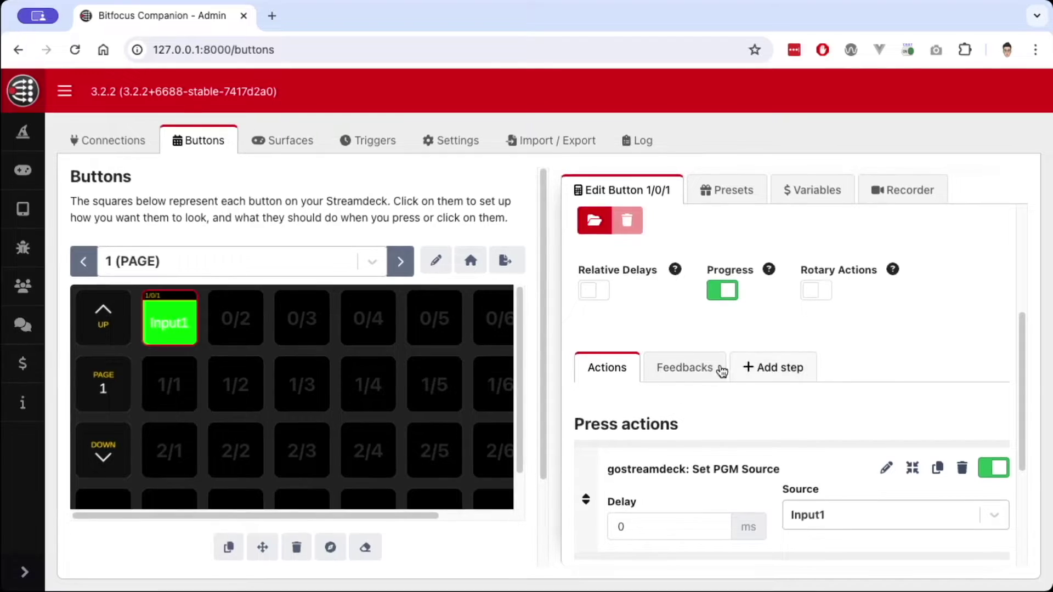
pyautogui.scroll(-1, 693, 412)
pyautogui.scroll(-1, 693, 412)
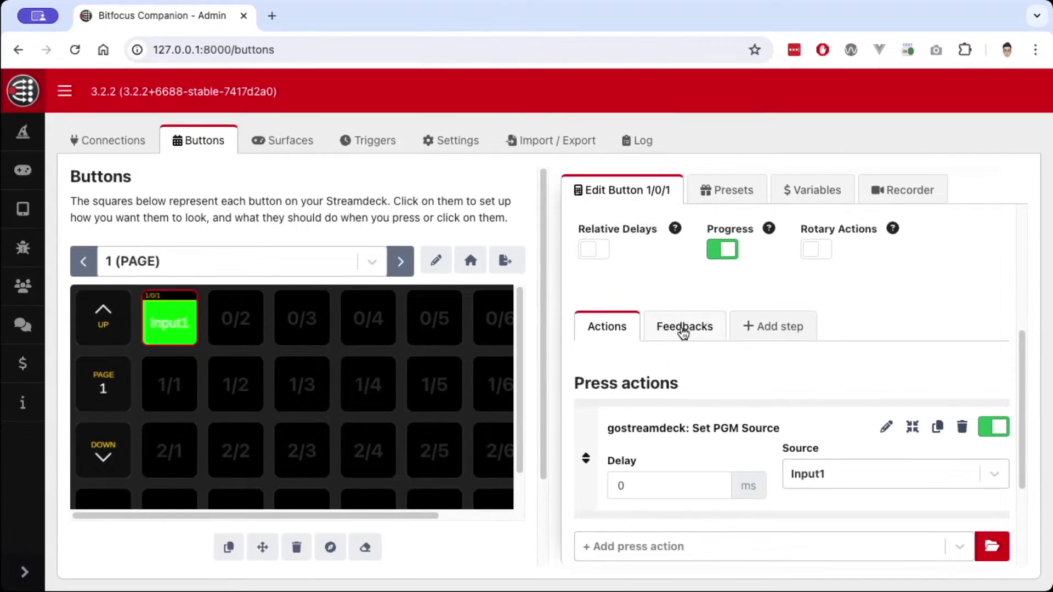
pyautogui.click(682, 328)
pyautogui.scroll(-4, 679, 332)
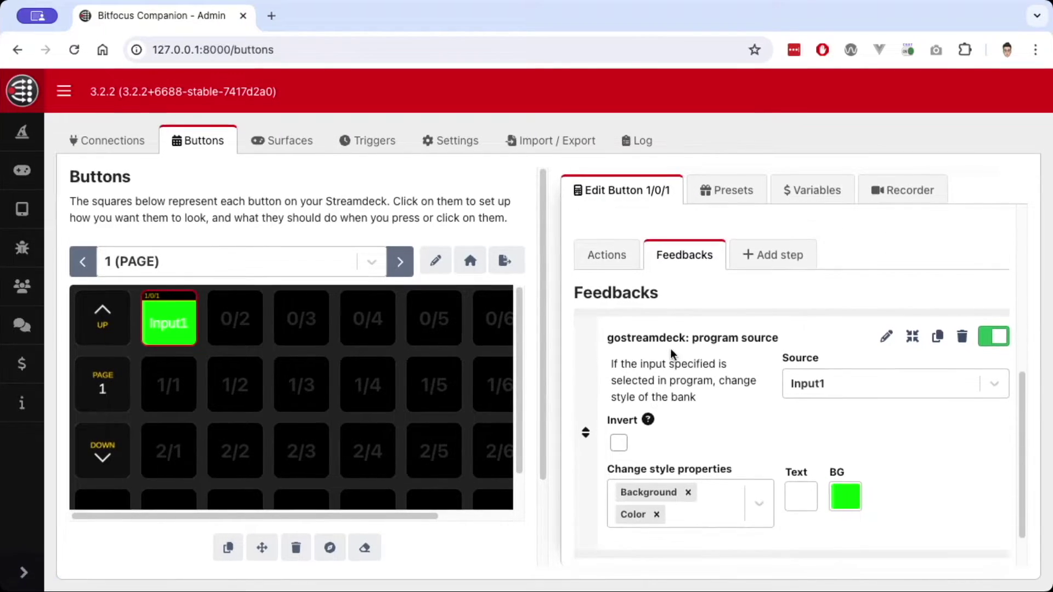
pyautogui.scroll(-2, 743, 378)
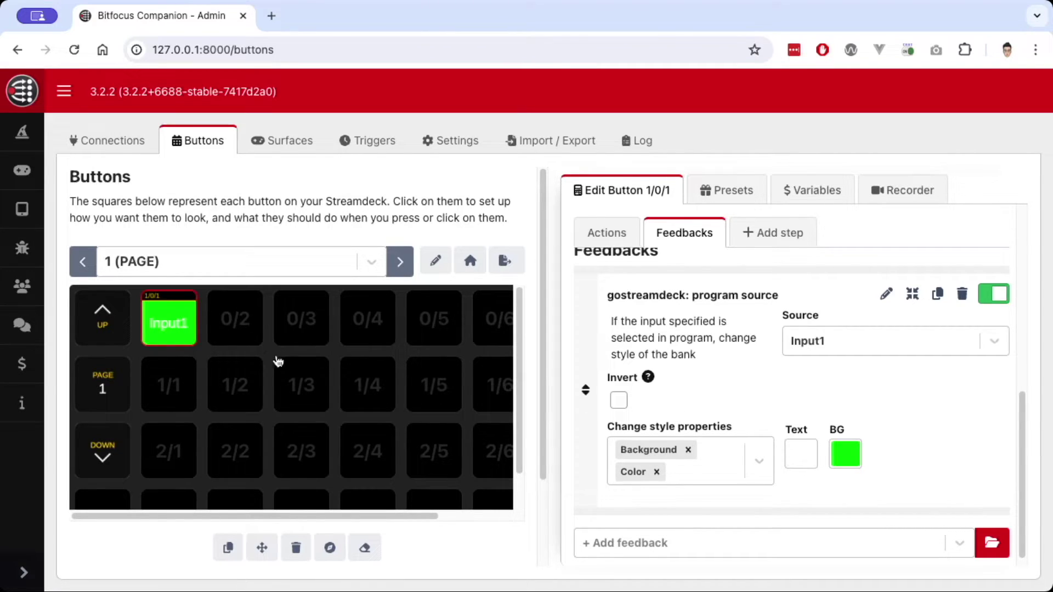
pyautogui.hscroll(3, 236, 337)
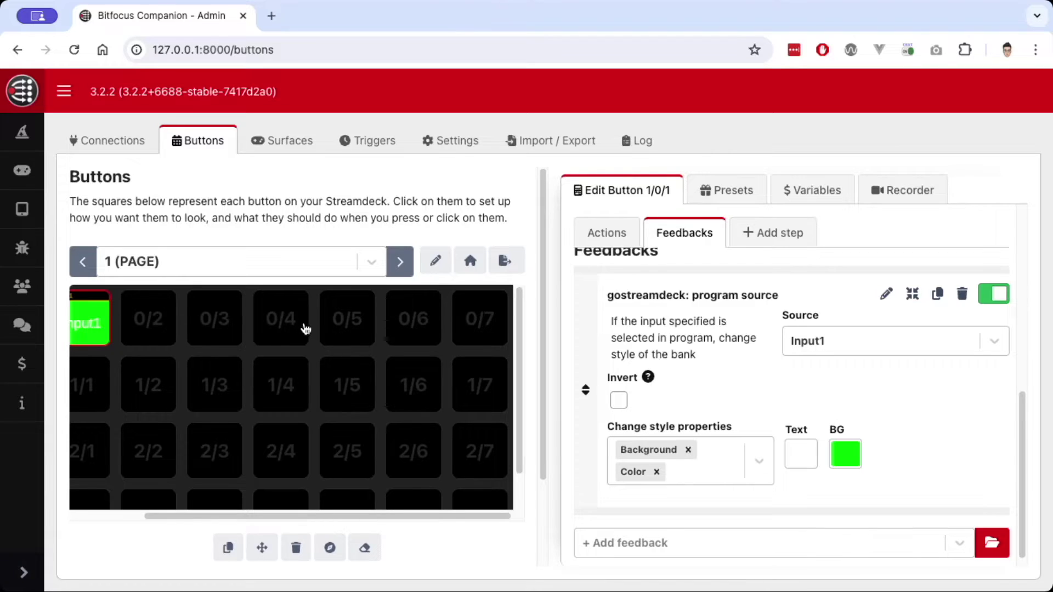
pyautogui.hscroll(-3, 306, 327)
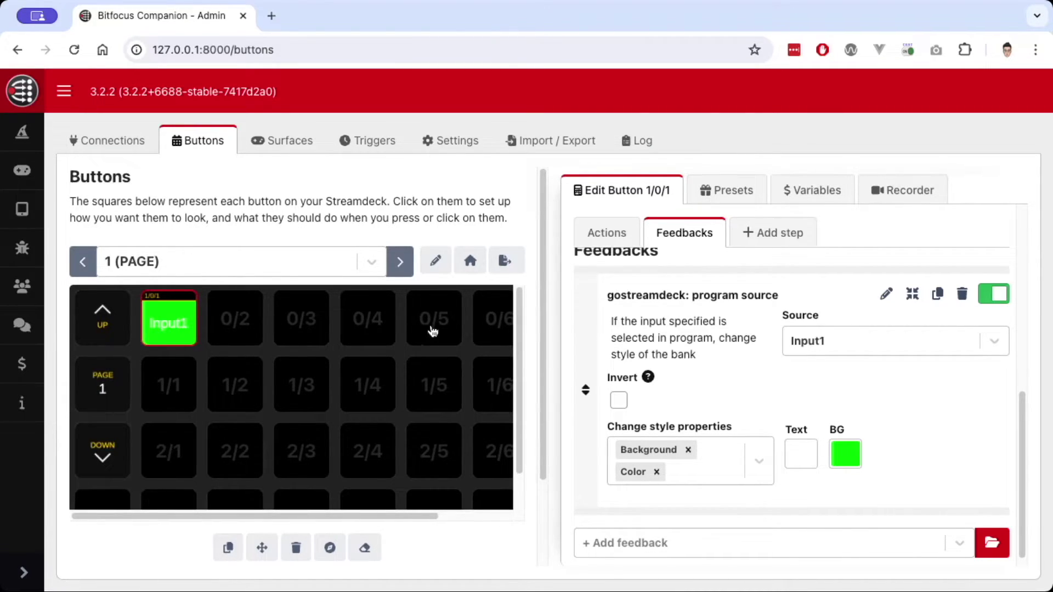
# - Delete the program source feedback from the Input1 button and return to its actions
pyautogui.click(963, 299)
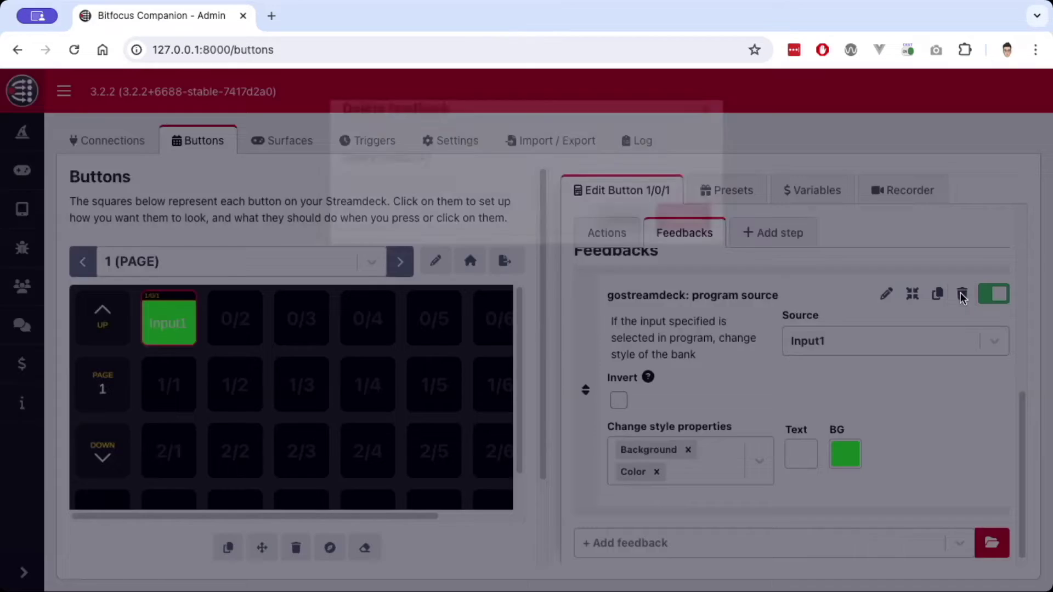
pyautogui.click(683, 254)
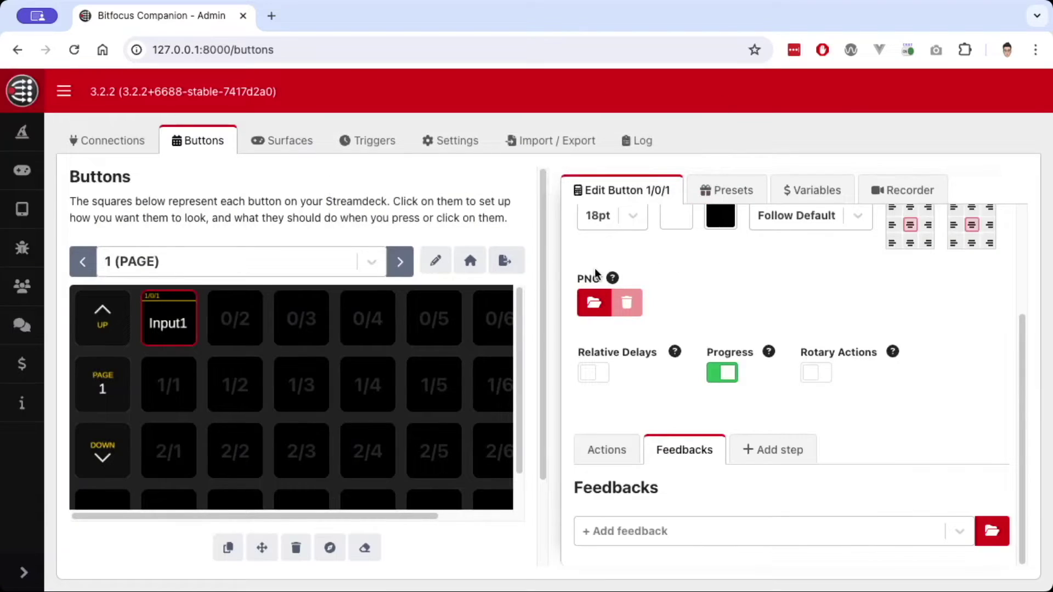
pyautogui.scroll(2, 670, 374)
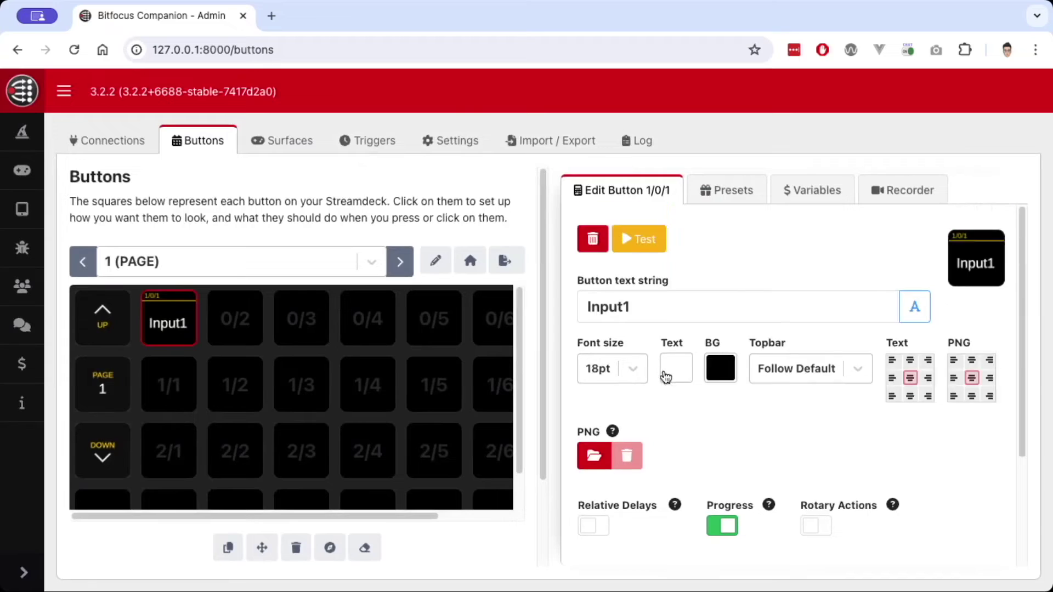
pyautogui.scroll(-2, 653, 367)
pyautogui.click(602, 521)
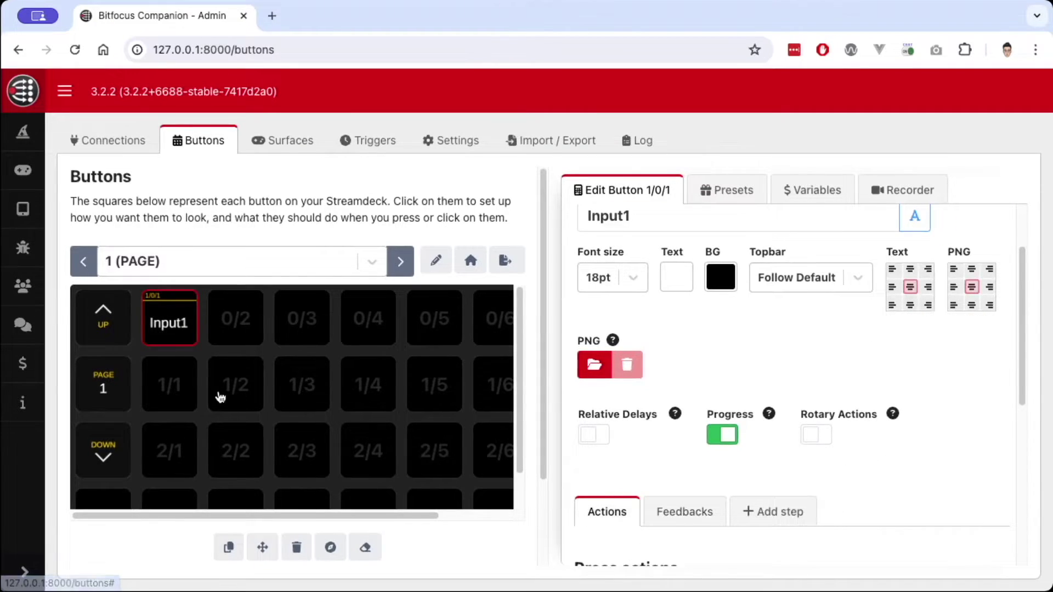
# - Copy the Input1 button to grid position 0/2 and change the copy's text to Input2
pyautogui.click(228, 547)
pyautogui.click(162, 313)
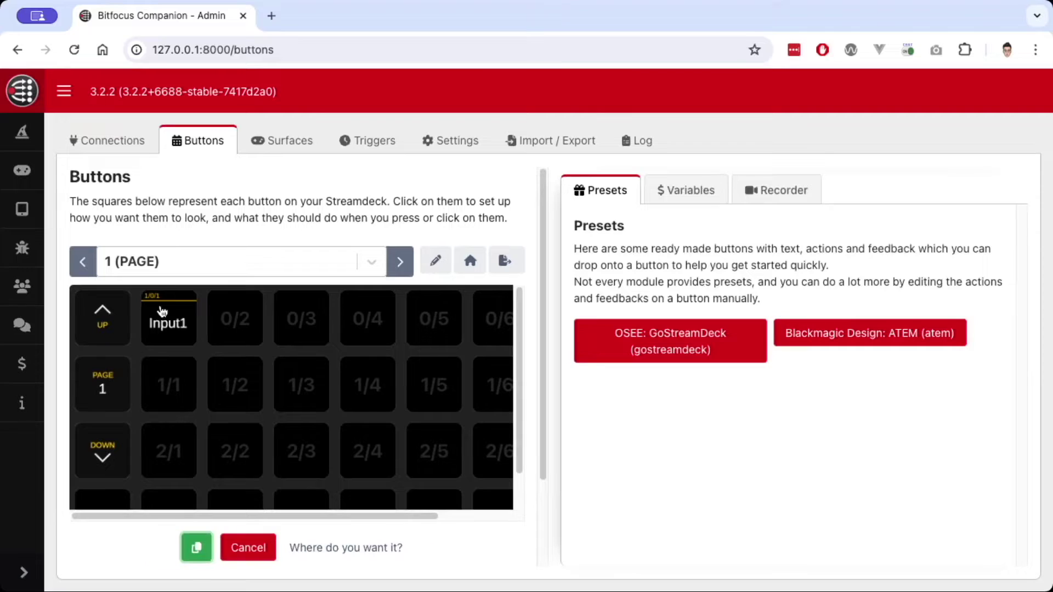
pyautogui.click(239, 328)
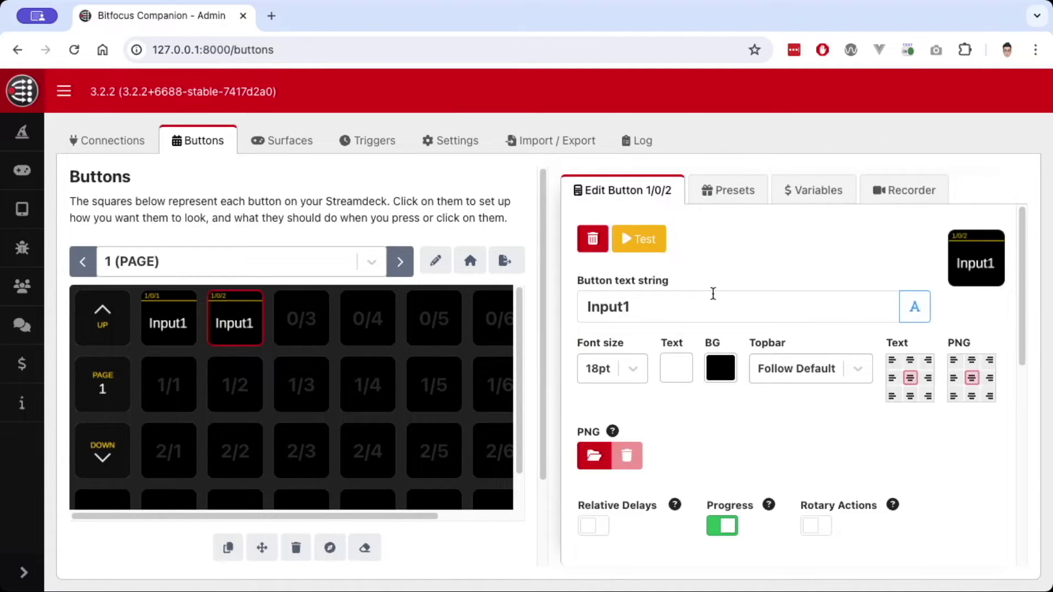
pyautogui.click(664, 306)
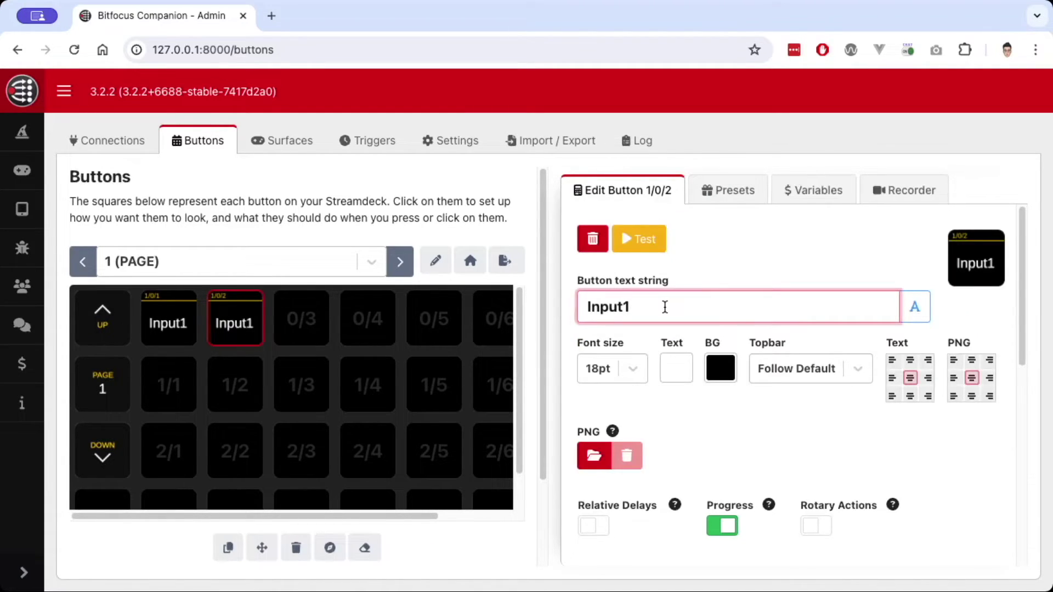
pyautogui.press('BackSpace')
pyautogui.write('2')
# - Set the source of the Set PGM Source action on button 0/2 to Input2
pyautogui.scroll(-5, 779, 442)
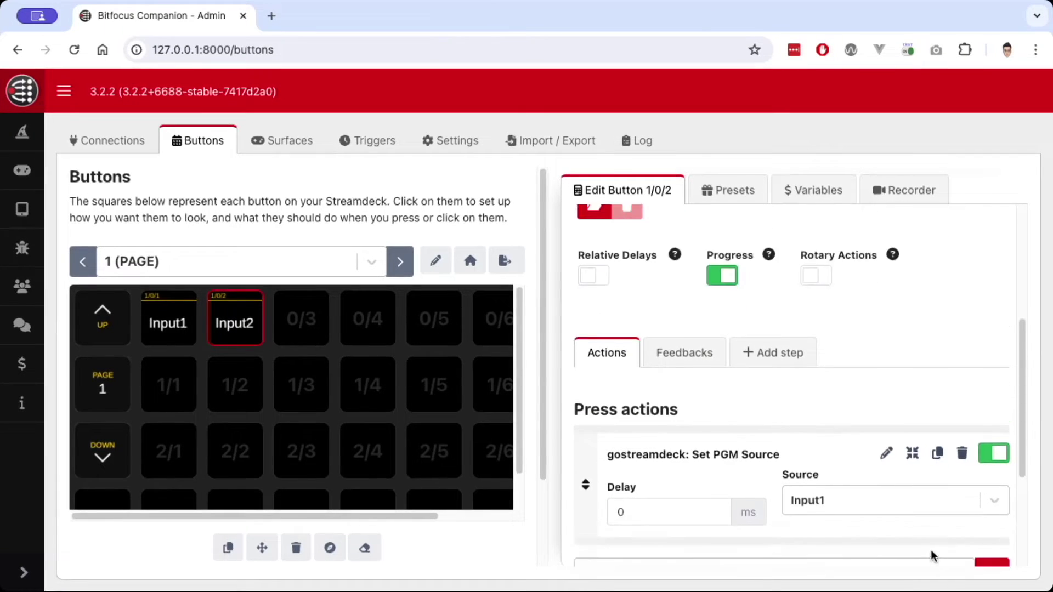
pyautogui.click(829, 458)
pyautogui.click(820, 527)
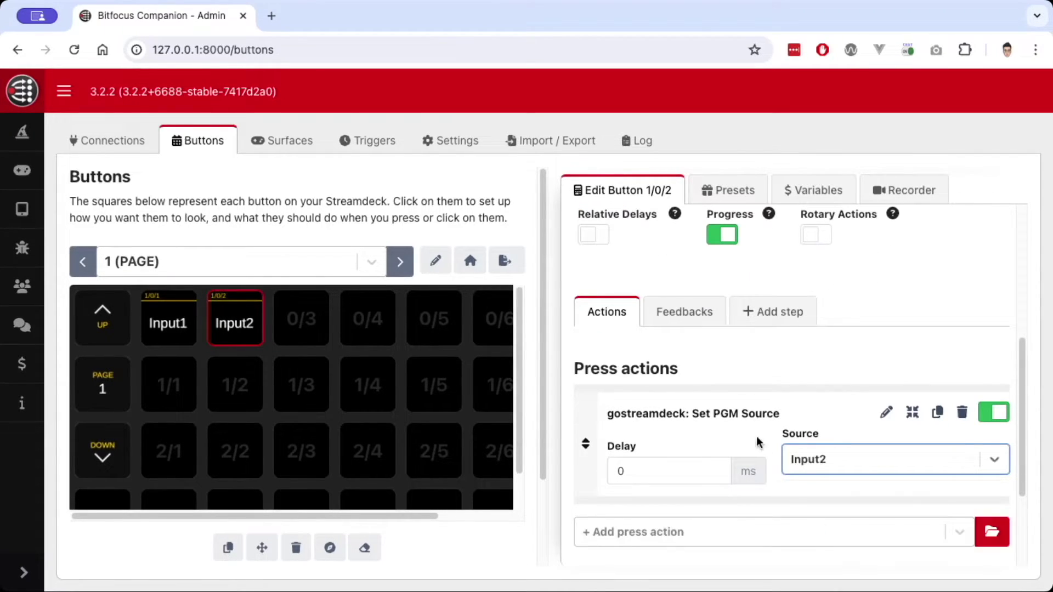
# - Copy the Input2 button to grid position 0/3 and change the copy's text to Input3
pyautogui.click(228, 548)
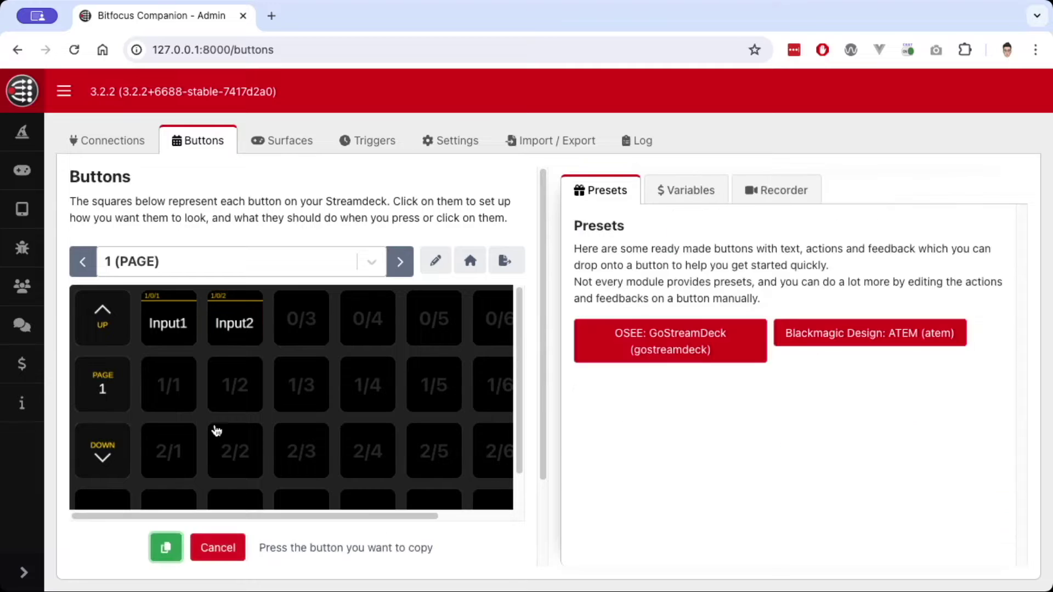
pyautogui.click(247, 323)
pyautogui.click(289, 323)
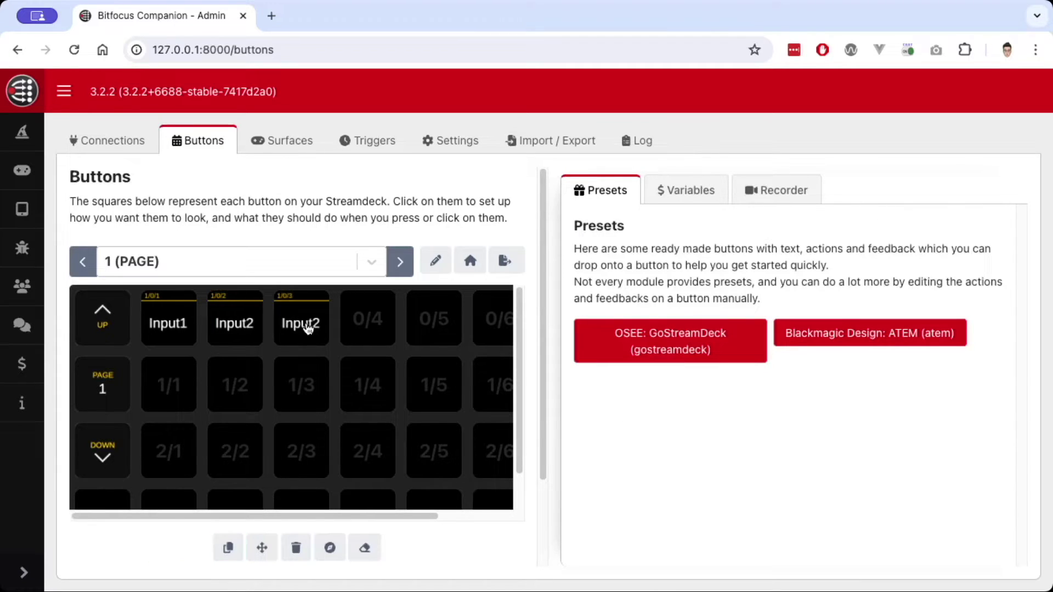
pyautogui.click(305, 328)
pyautogui.click(702, 300)
pyautogui.press('BackSpace')
pyautogui.write('3')
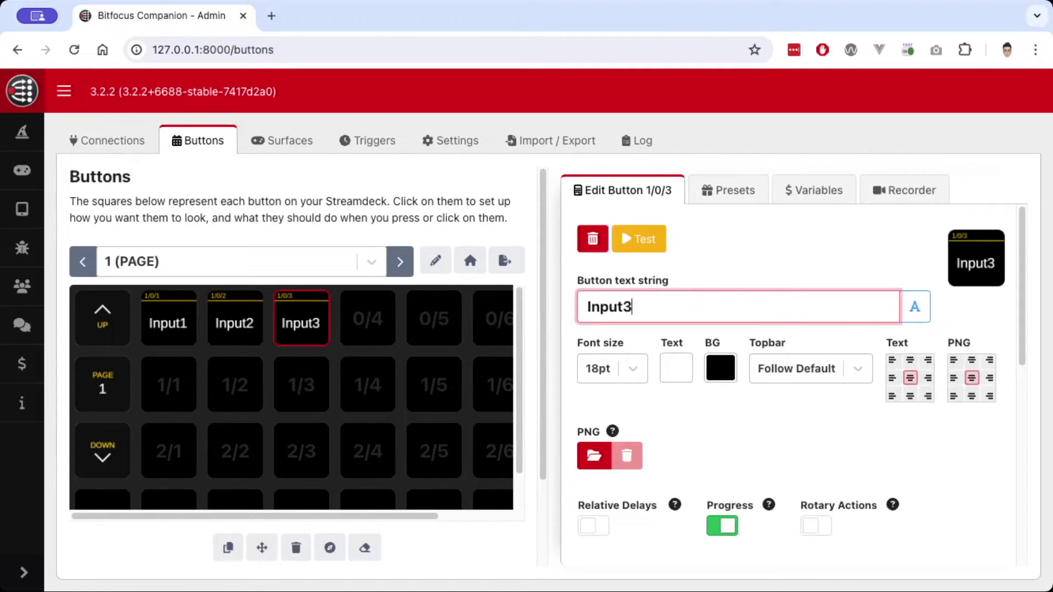
# - Set the source of the Set PGM Source action on button 0/3 to Input3
pyautogui.scroll(-3, 697, 391)
pyautogui.scroll(-4, 755, 420)
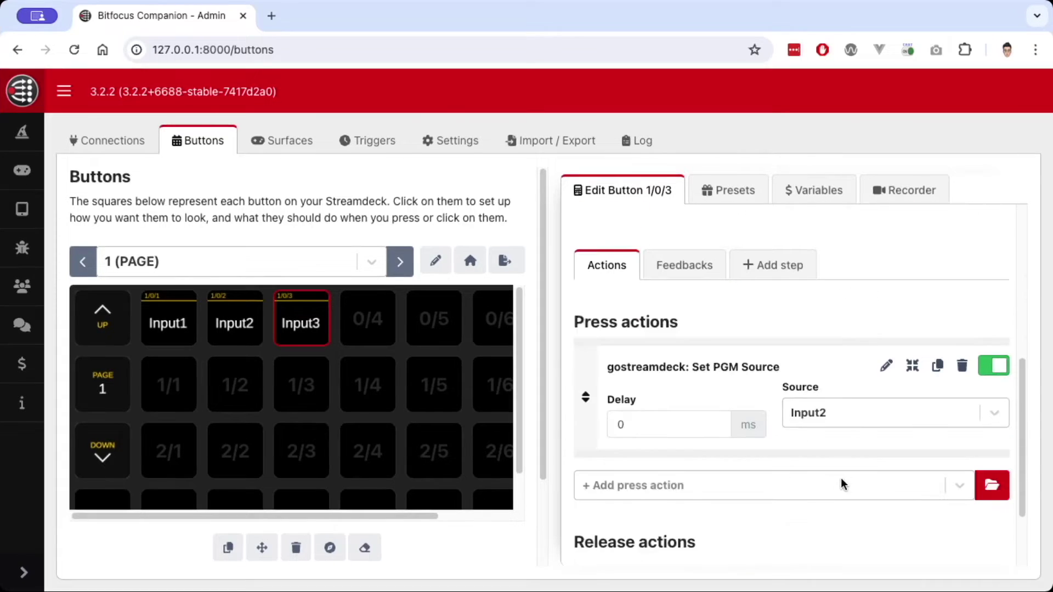
pyautogui.click(805, 416)
pyautogui.click(816, 509)
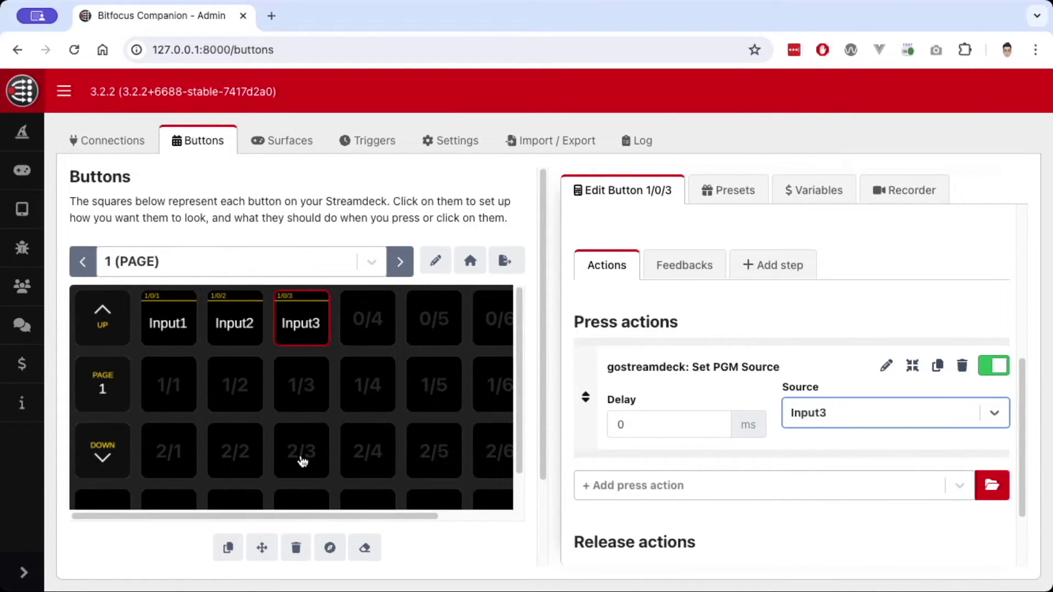
# - Copy the Input3 button to grid position 0/4 and change the copy's text to Input4
pyautogui.click(227, 548)
pyautogui.click(300, 323)
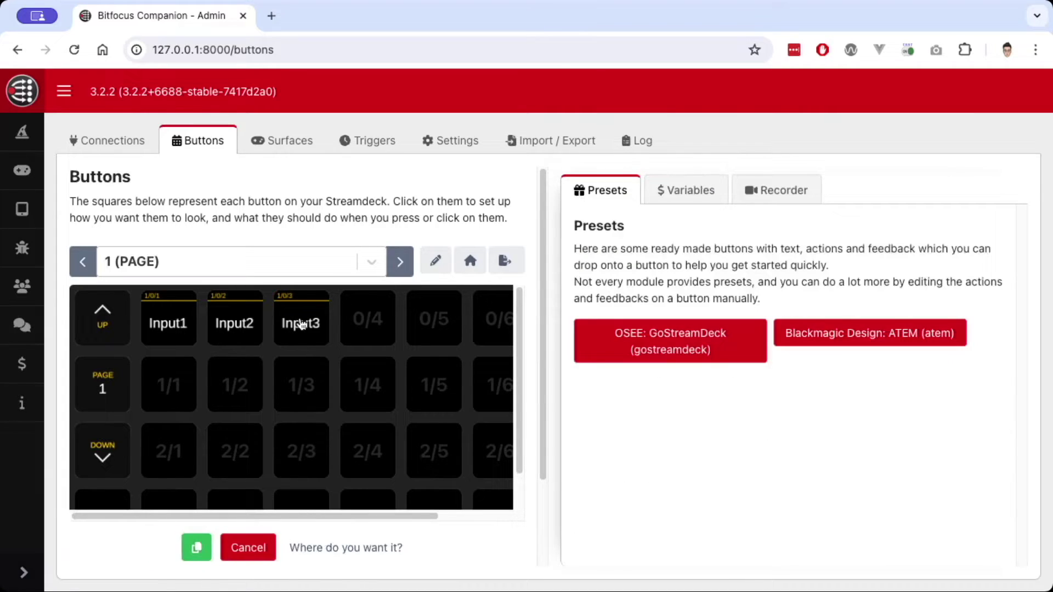
pyautogui.click(362, 320)
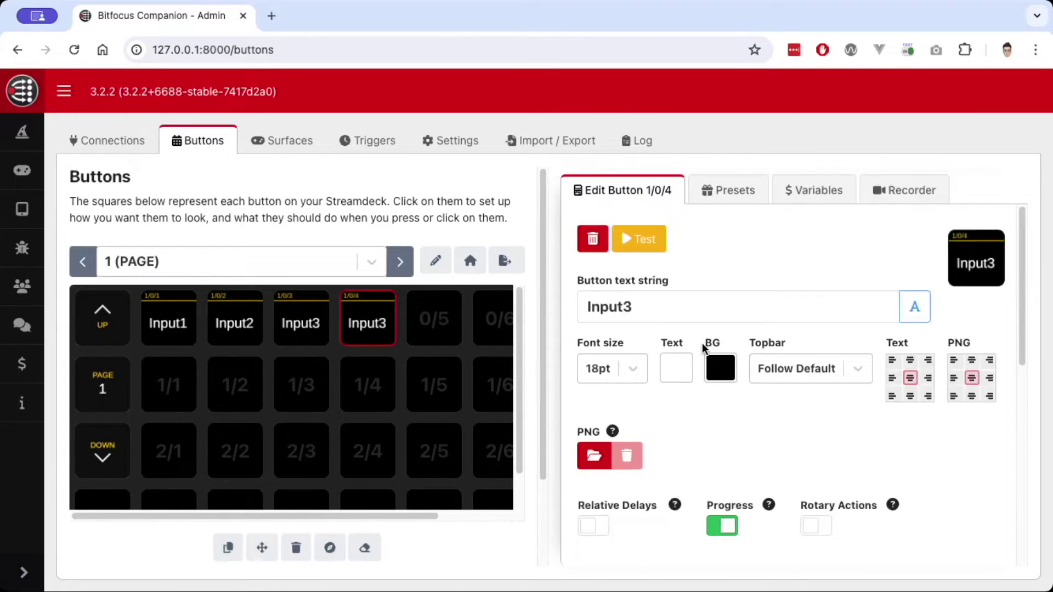
pyautogui.click(675, 313)
pyautogui.press('BackSpace')
pyautogui.write('4')
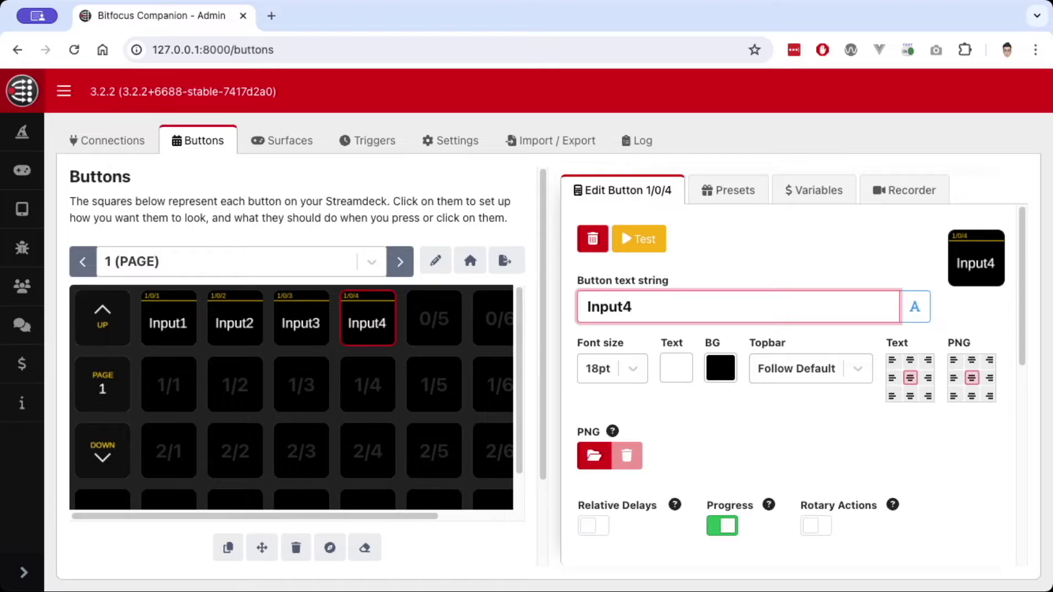
# - Set the source of the Set PGM Source action on button 0/4 to Input4
pyautogui.scroll(-5, 700, 346)
pyautogui.click(887, 507)
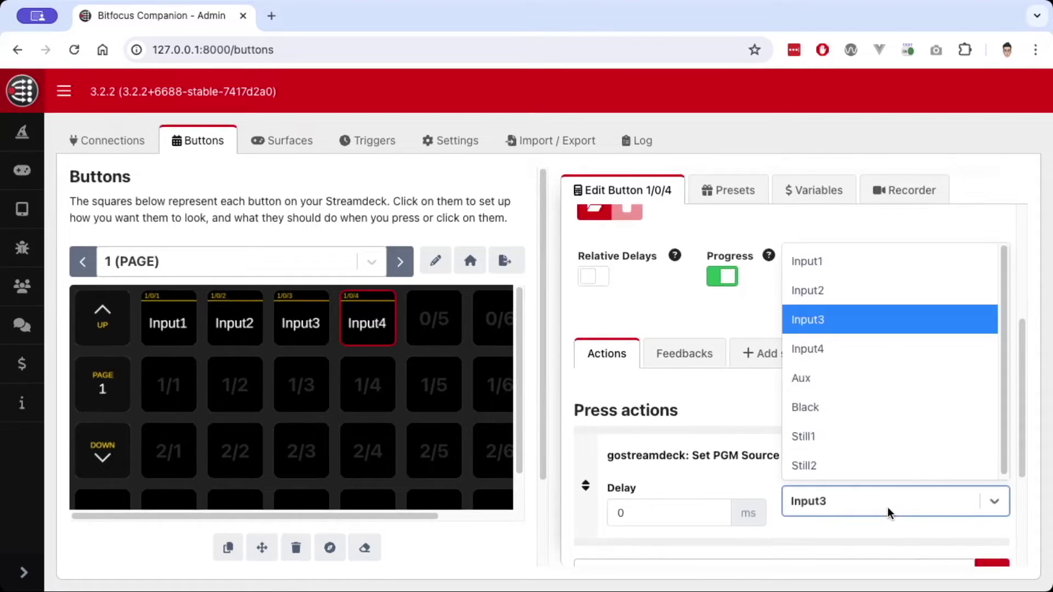
pyautogui.click(871, 501)
pyautogui.click(871, 501)
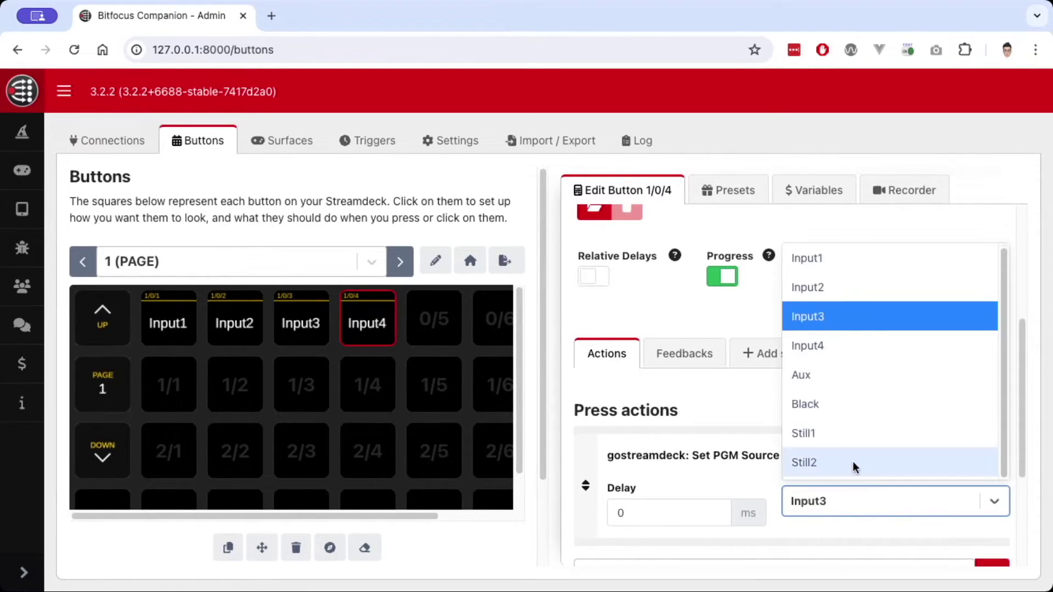
pyautogui.click(821, 341)
# - Add the press action "atem: ME: Set Program input" to the Input4 button
pyautogui.scroll(-3, 778, 415)
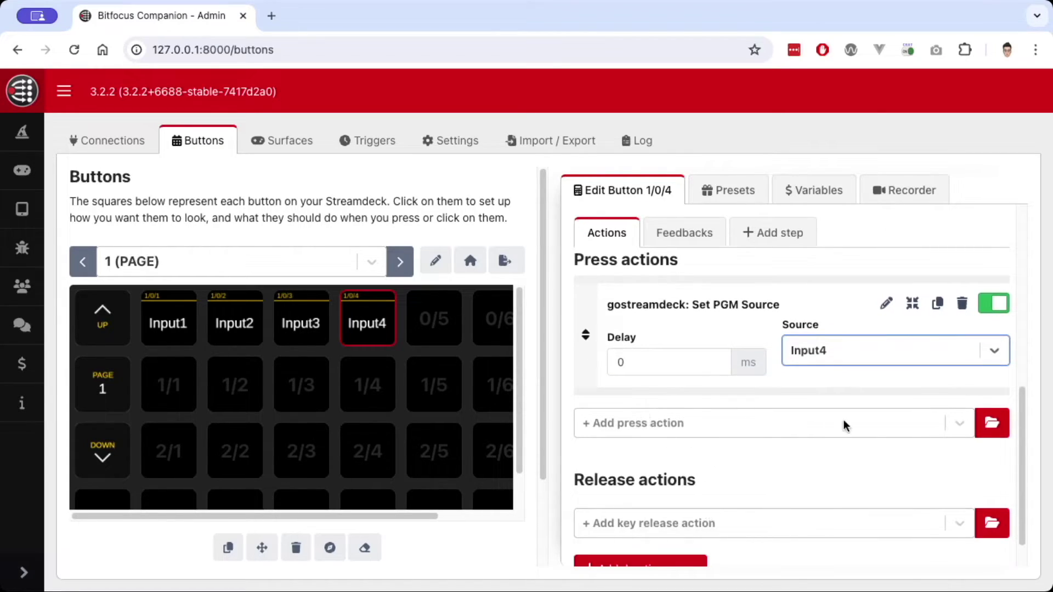
pyautogui.click(785, 428)
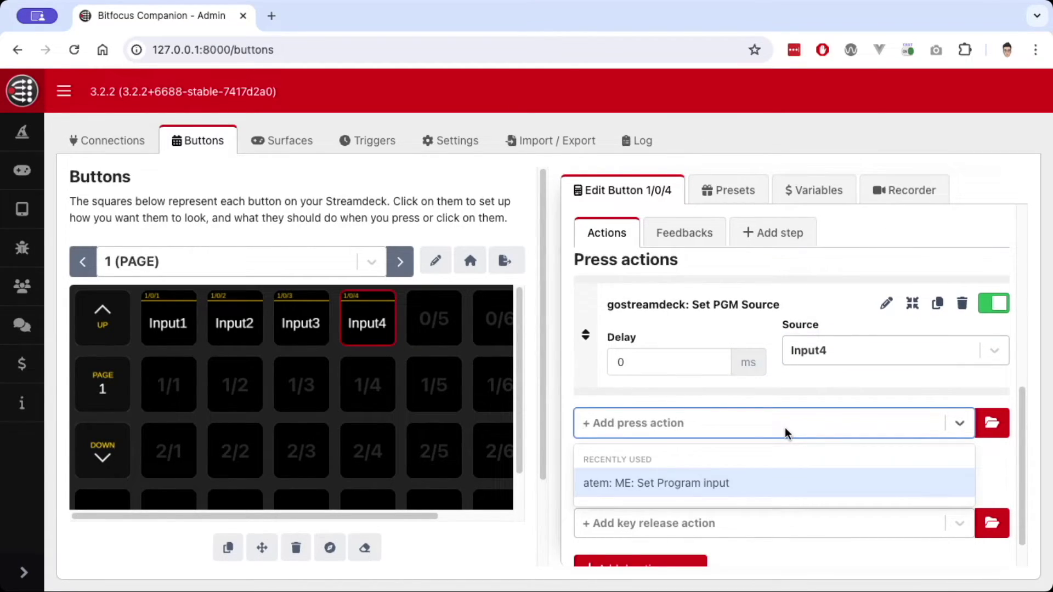
pyautogui.click(651, 488)
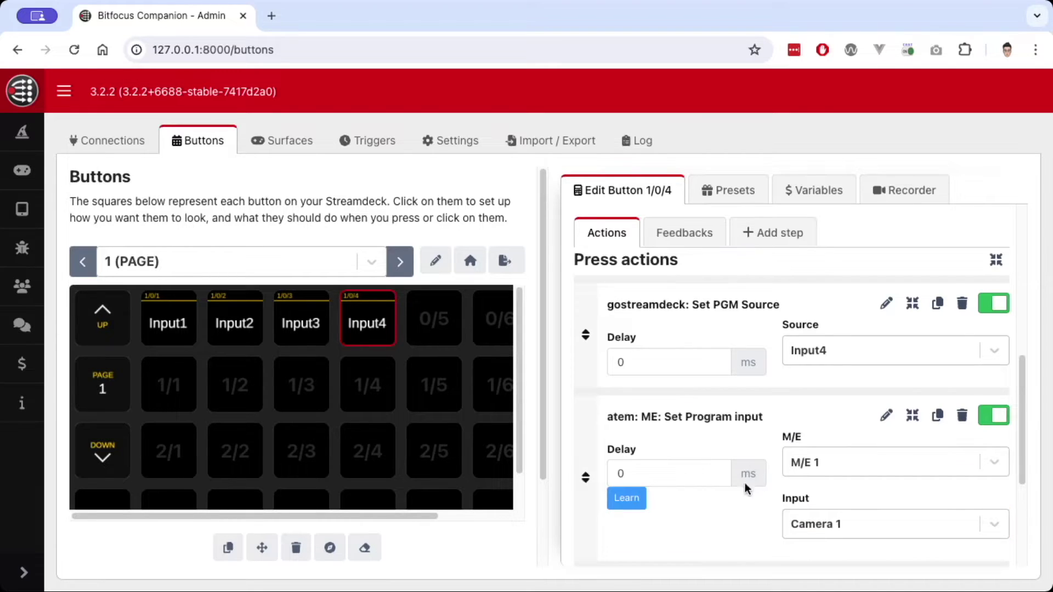
pyautogui.scroll(-1, 745, 483)
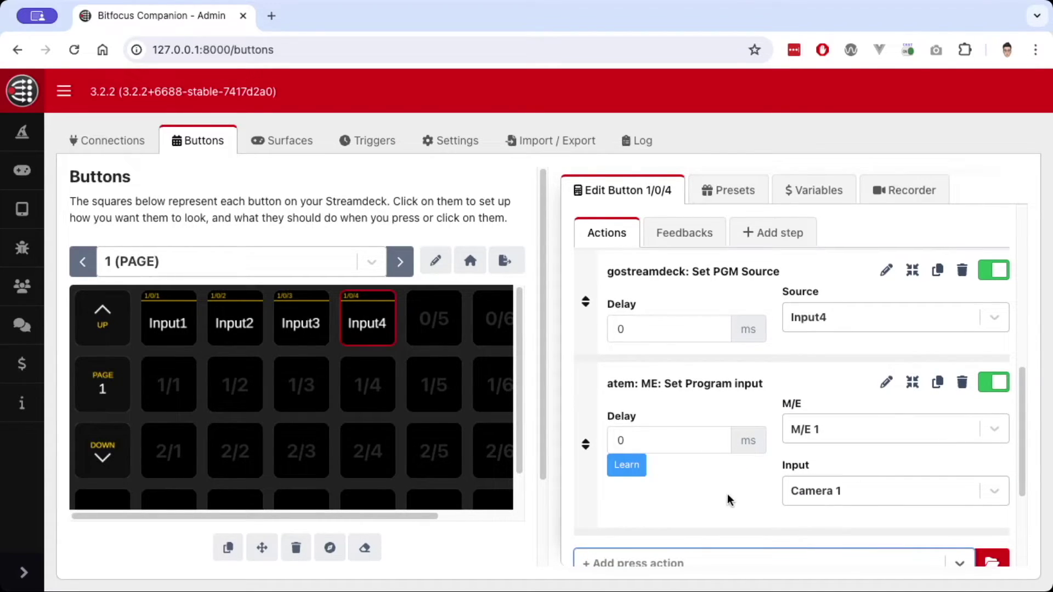
# - Copy the Input4 button to grid position 0/5 and change the copy's text to Input5
pyautogui.click(229, 550)
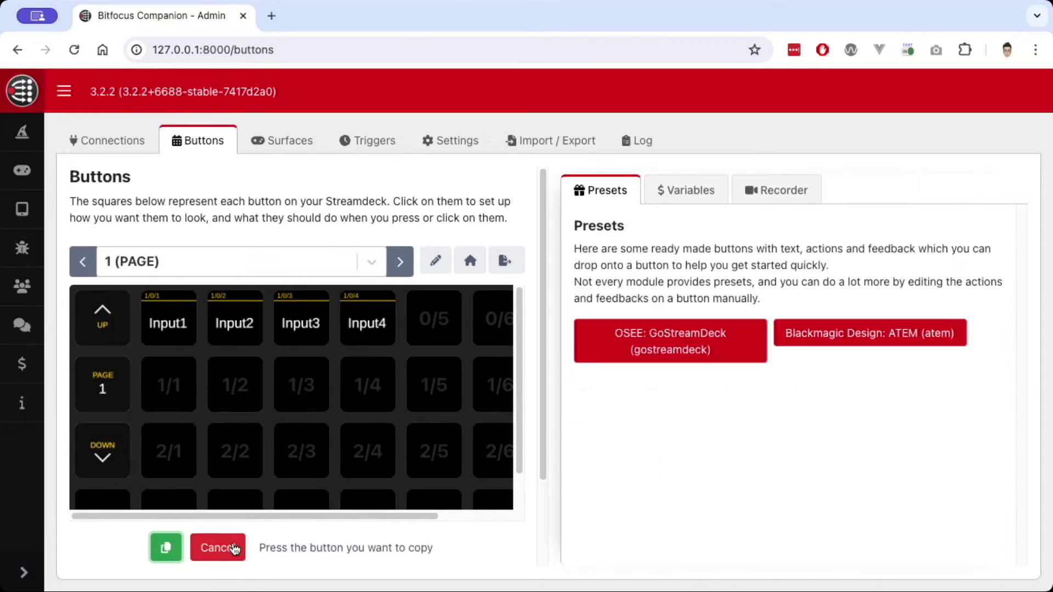
pyautogui.click(370, 334)
pyautogui.click(431, 320)
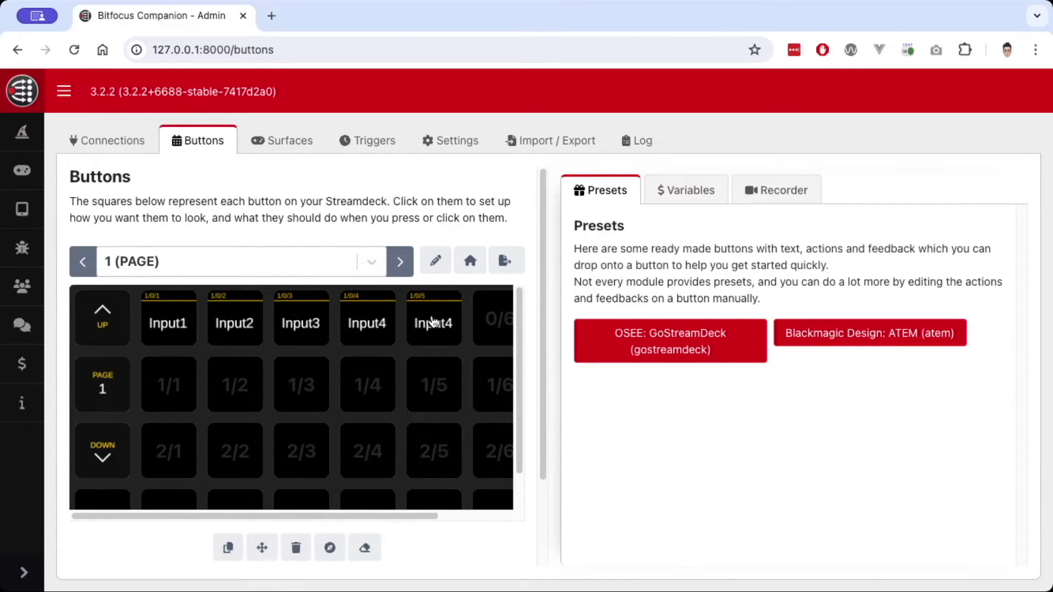
pyautogui.click(662, 300)
pyautogui.press('BackSpace')
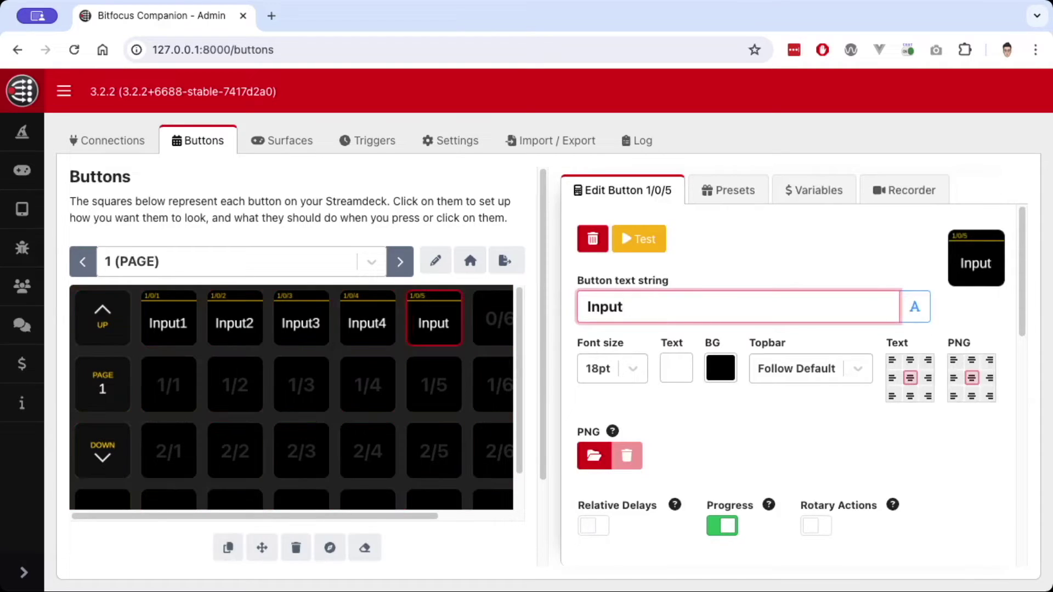
pyautogui.write('5')
# - Set the input of the atem Set Program input action on button 0/5 to Camera 2
pyautogui.scroll(-5, 695, 447)
pyautogui.scroll(-5, 695, 446)
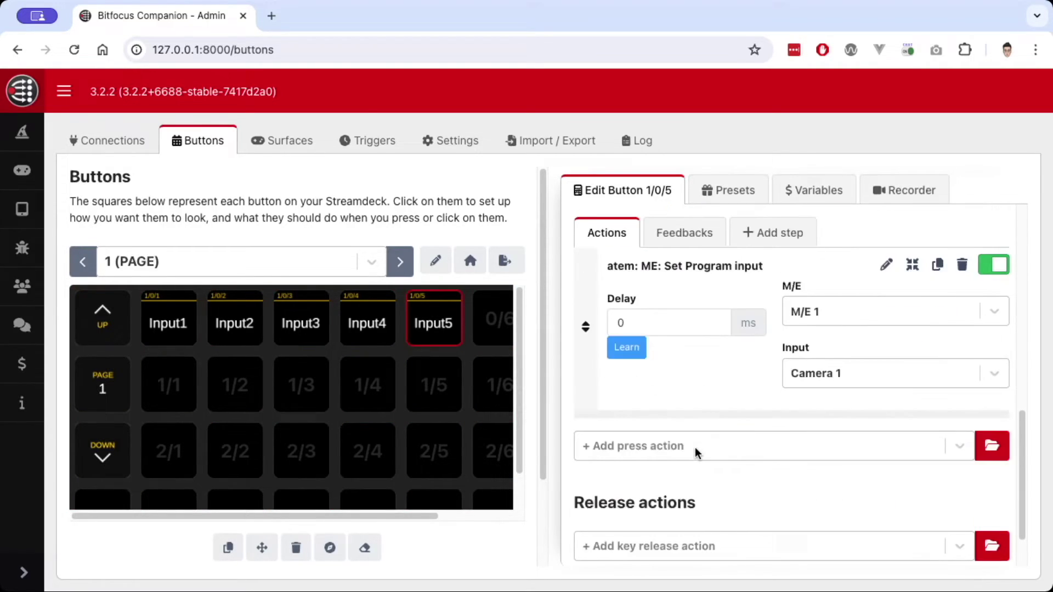
pyautogui.click(847, 373)
pyautogui.click(835, 469)
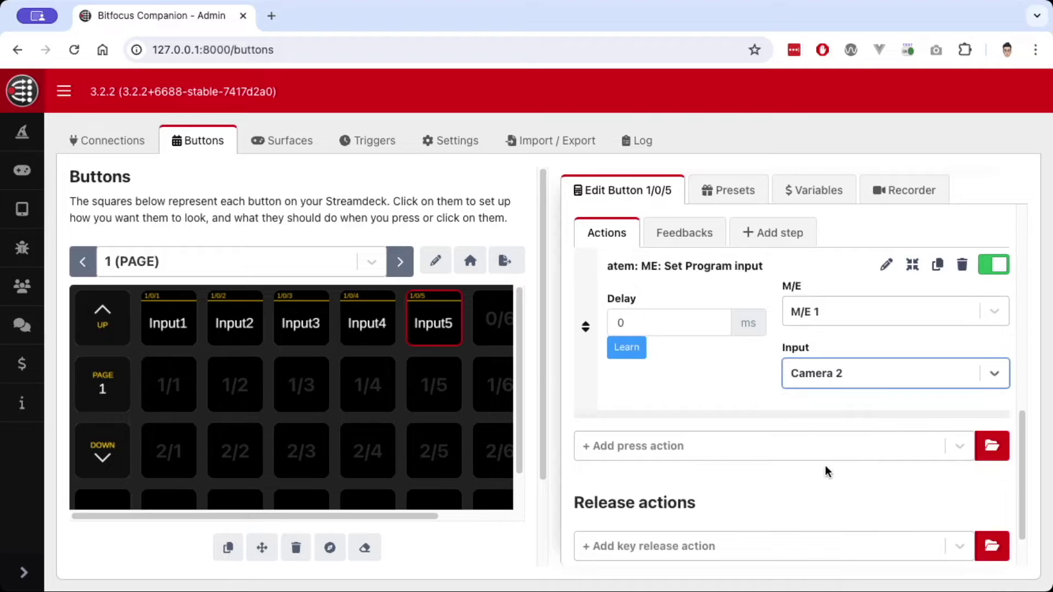
pyautogui.scroll(2, 784, 429)
pyautogui.scroll(3, 784, 433)
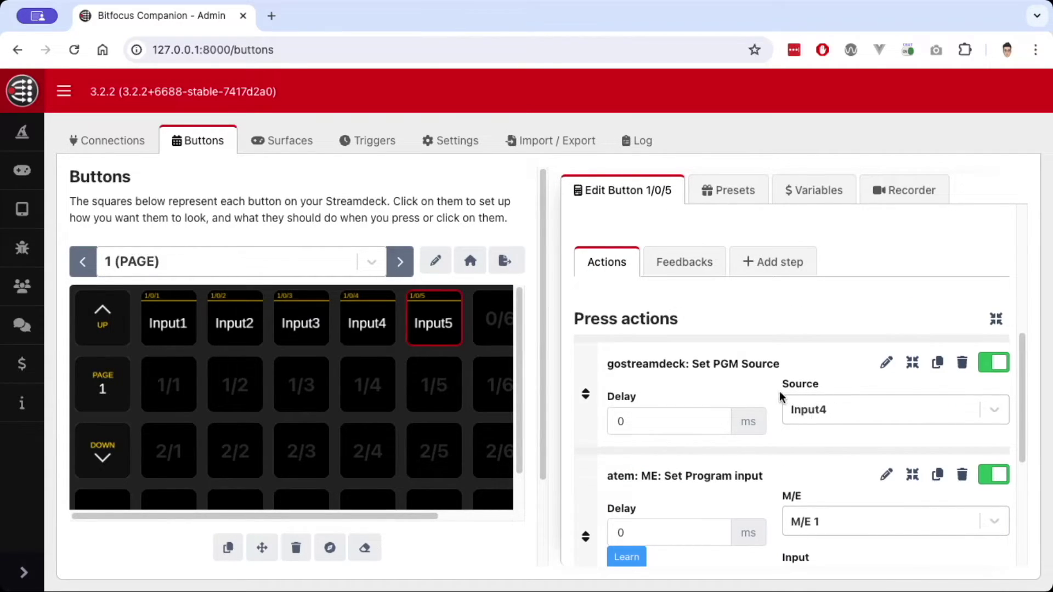
pyautogui.scroll(-5, 775, 402)
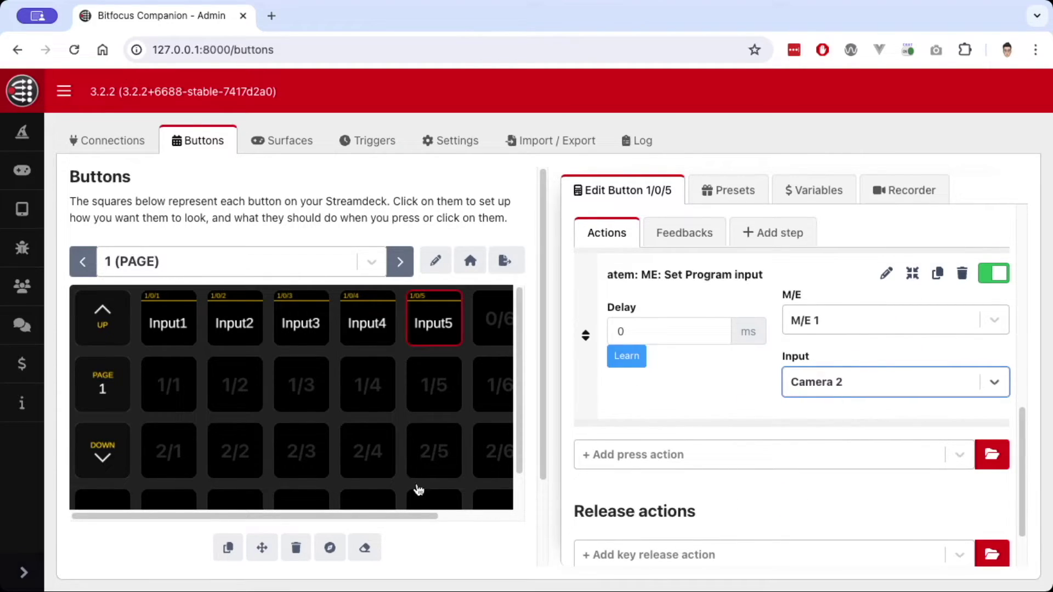
# - Copy the Input5 button to grid position 0/6 and change the copy's text to Input6
pyautogui.moveTo(377, 515); pyautogui.dragTo(531, 515)
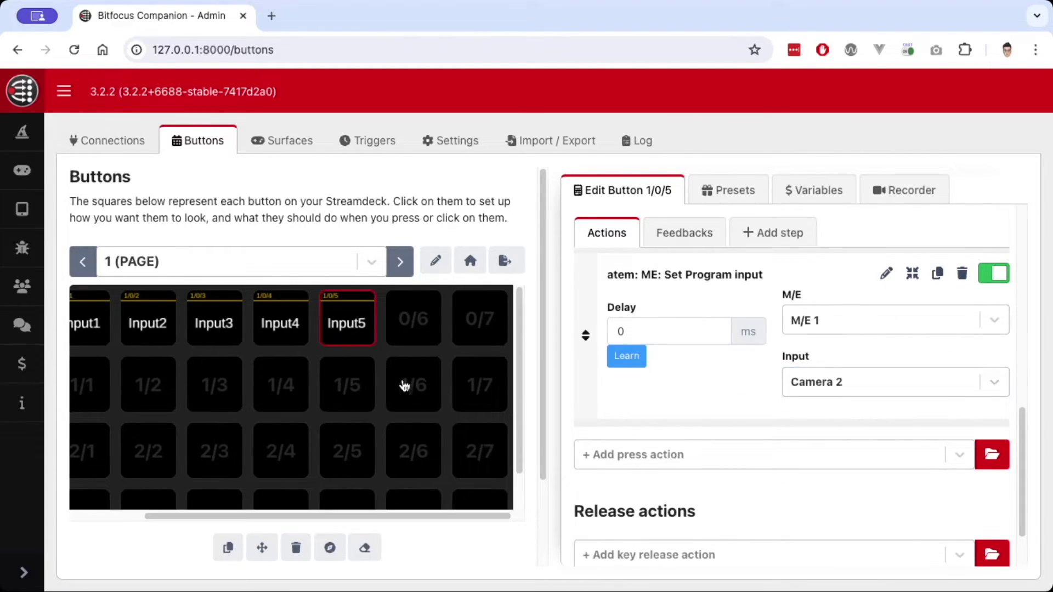
pyautogui.click(227, 548)
pyautogui.click(347, 321)
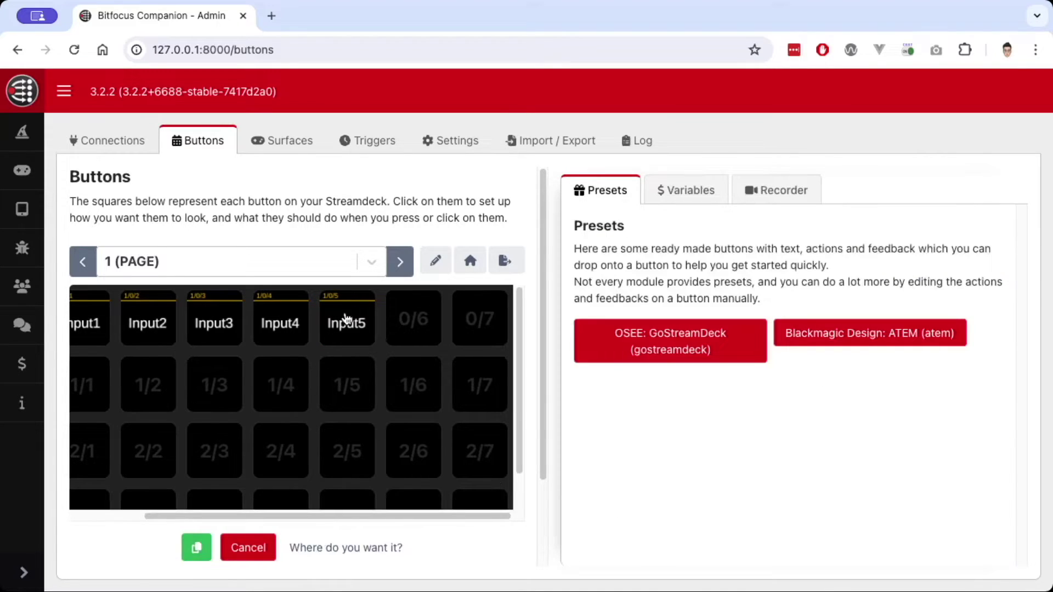
pyautogui.click(413, 320)
pyautogui.click(413, 321)
pyautogui.click(696, 304)
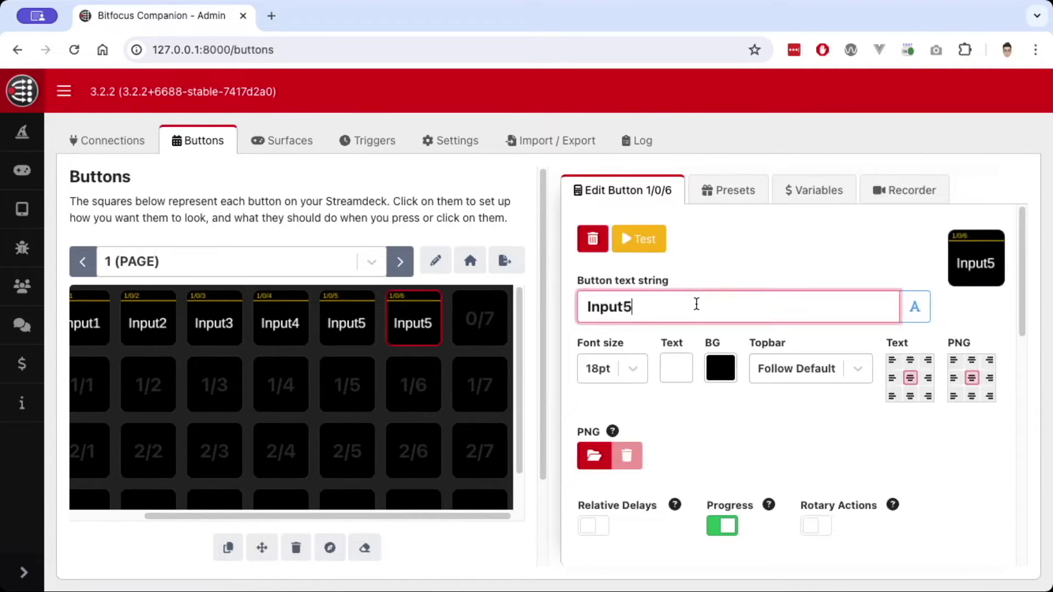
pyautogui.press('BackSpace')
pyautogui.write('6')
# - Set the input of the atem Set Program input action on button 0/6 to Camera 3
pyautogui.scroll(-5, 691, 386)
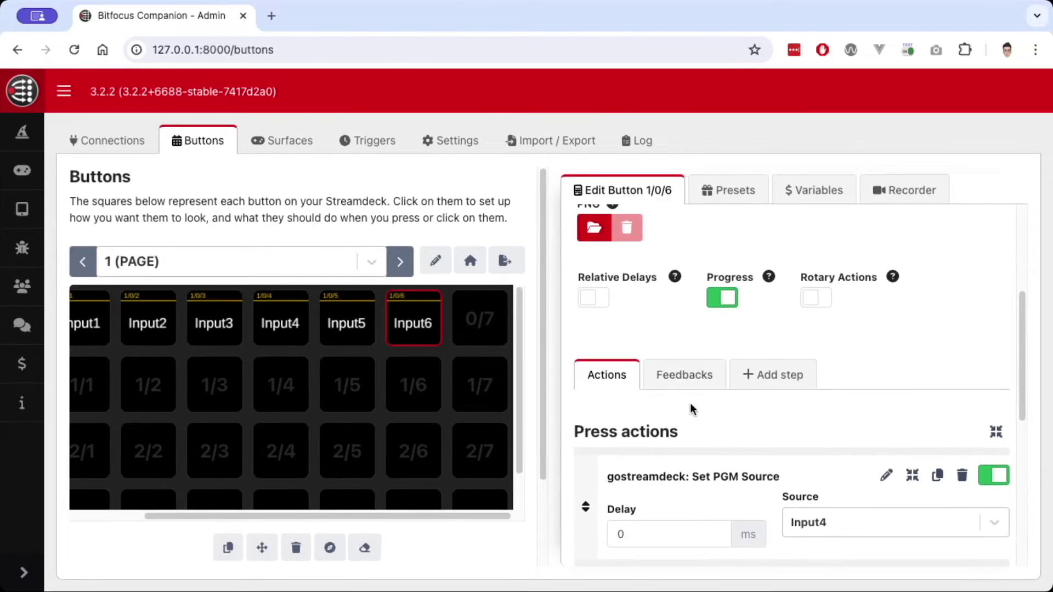
pyautogui.scroll(-3, 689, 402)
pyautogui.click(857, 500)
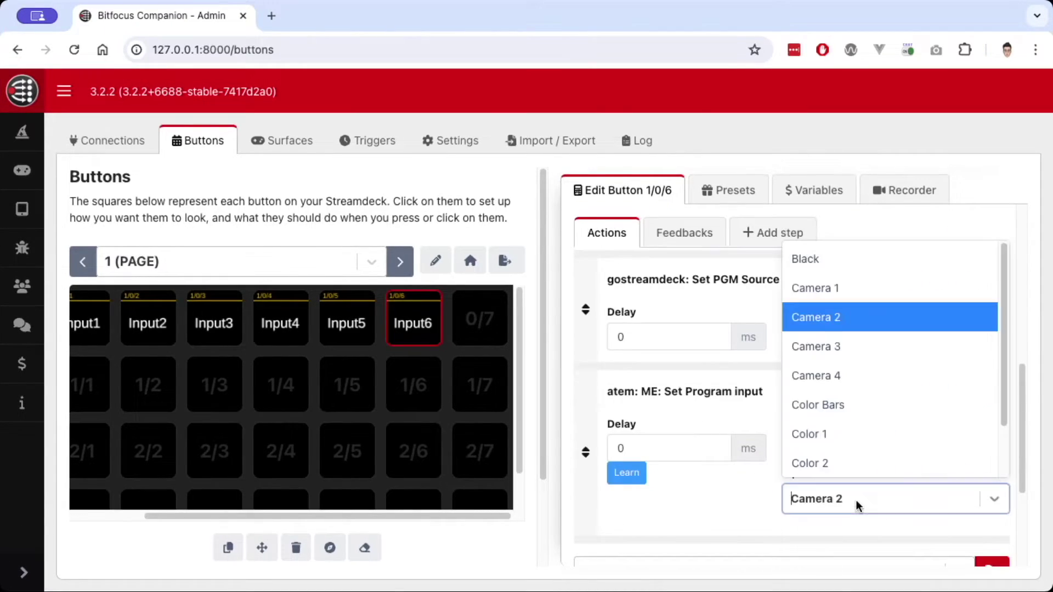
pyautogui.click(831, 346)
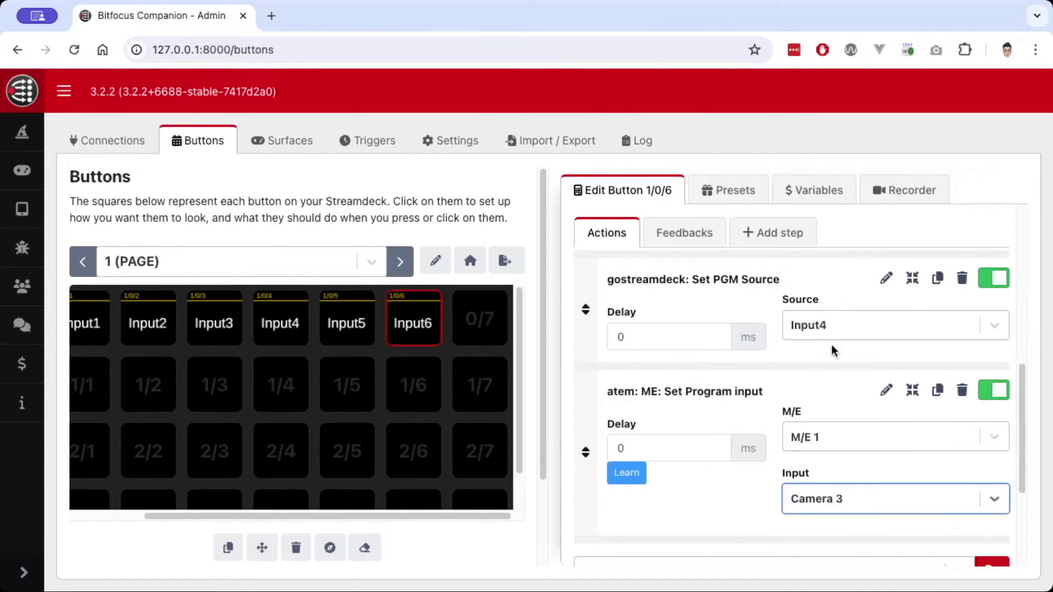
# - Copy the Input6 button to grid position 0/7 and change the copy's text to Input7
pyautogui.click(227, 547)
pyautogui.click(428, 335)
pyautogui.click(477, 324)
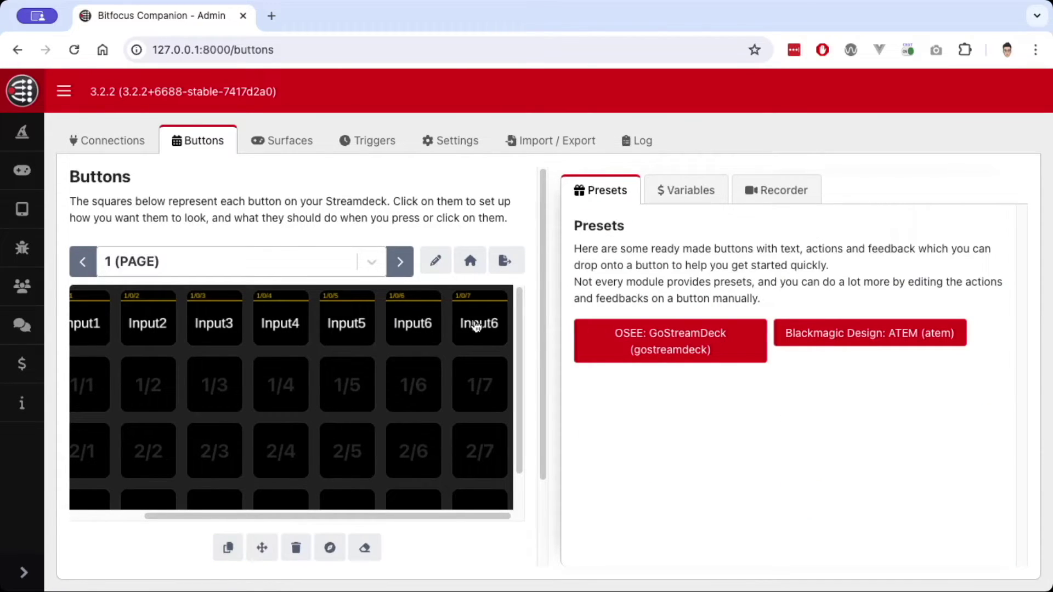
pyautogui.click(707, 312)
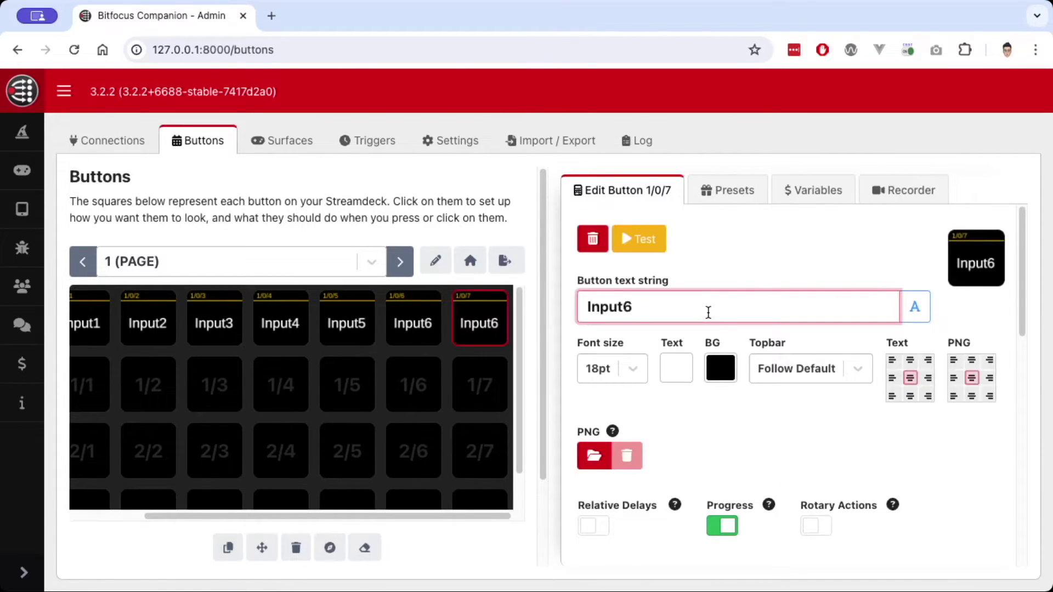
pyautogui.press('BackSpace')
pyautogui.write('7')
# - Set the input of the atem Set Program input action on button 0/7 to Camera 4
pyautogui.scroll(-10, 729, 420)
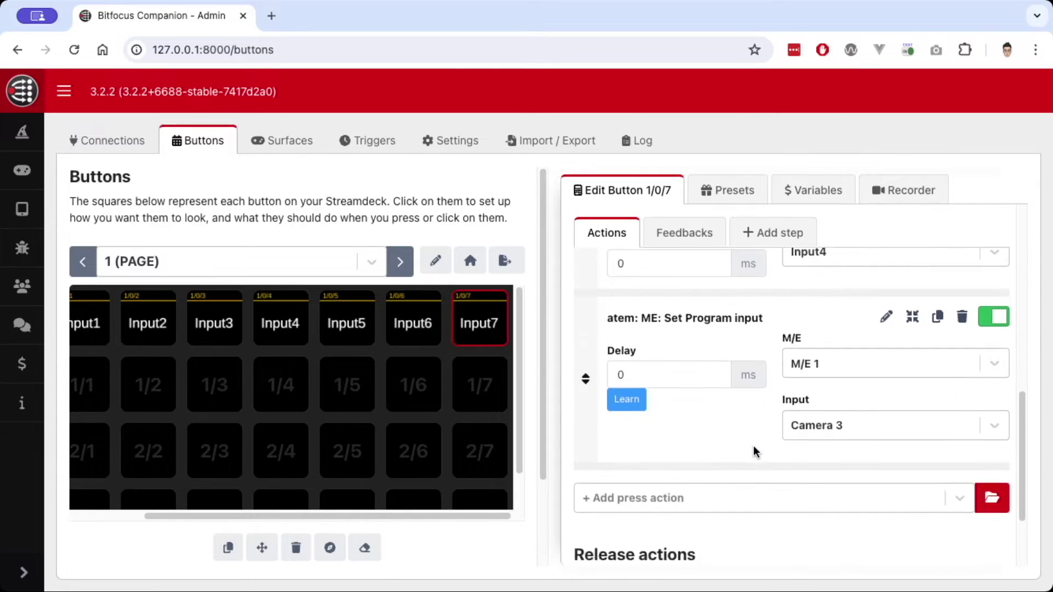
pyautogui.click(857, 425)
pyautogui.click(839, 580)
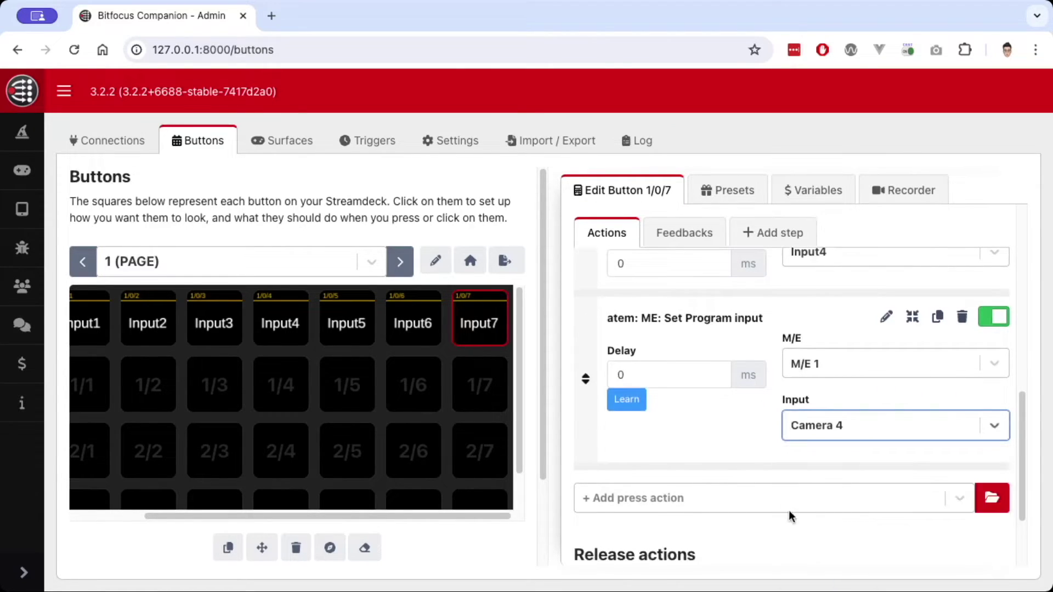
pyautogui.scroll(10, 687, 459)
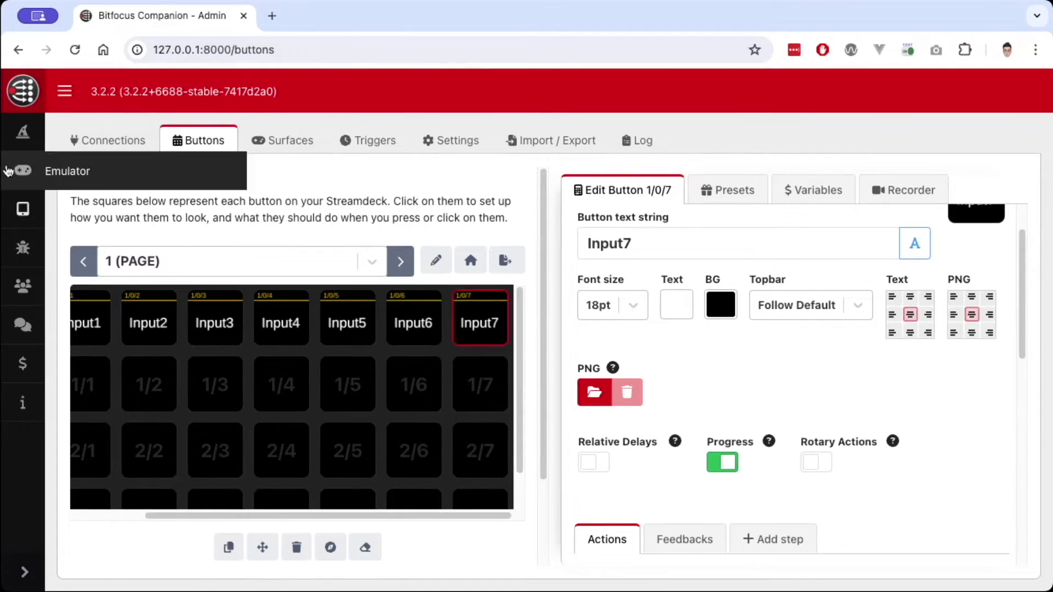
# - Open the web (tablet) button view to operate the page 1 input buttons
pyautogui.click(23, 207)
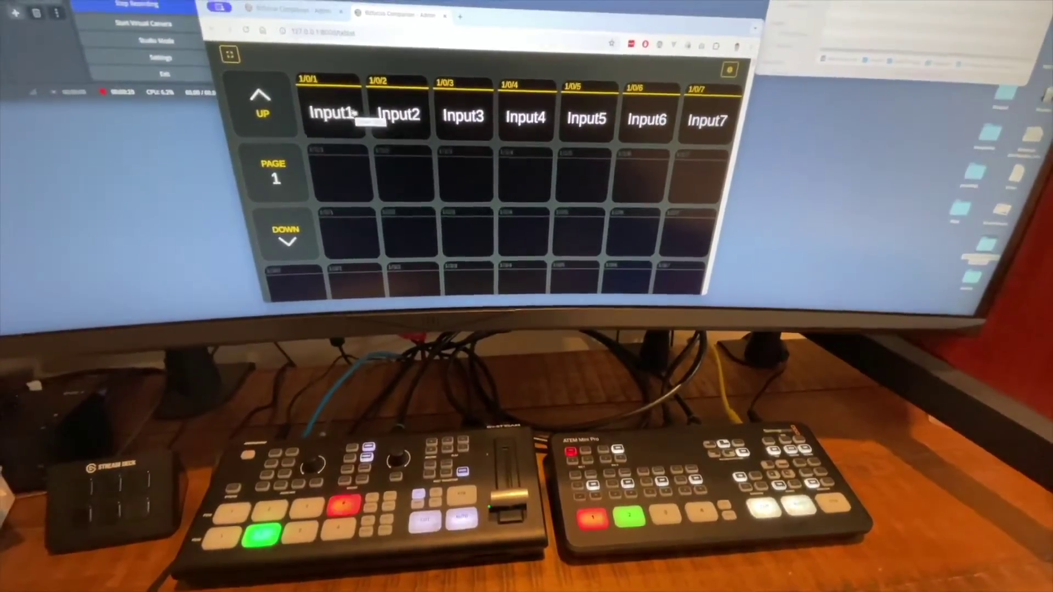
pyautogui.click(399, 115)
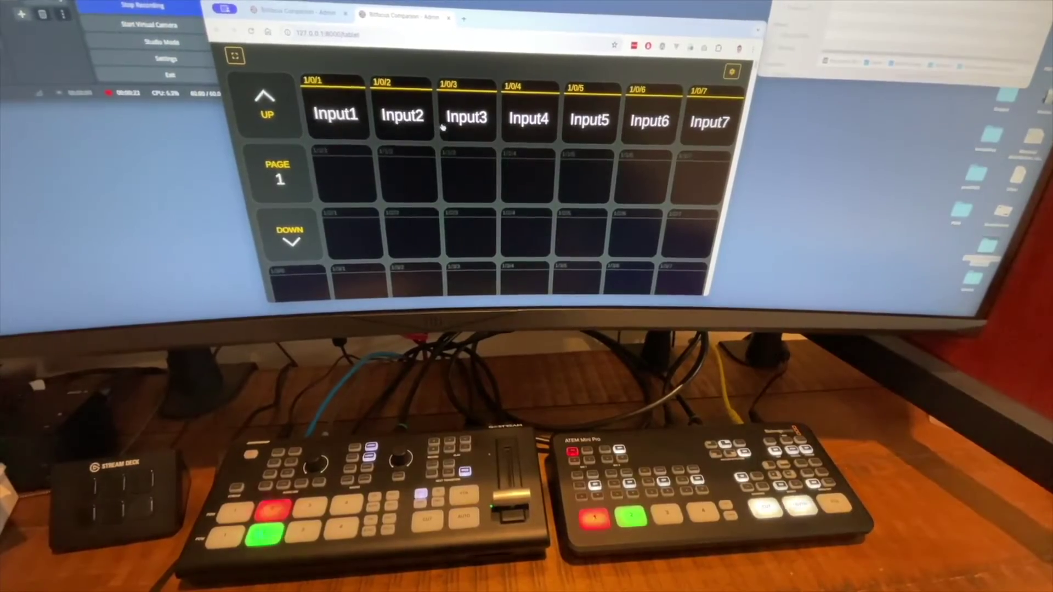
pyautogui.click(443, 127)
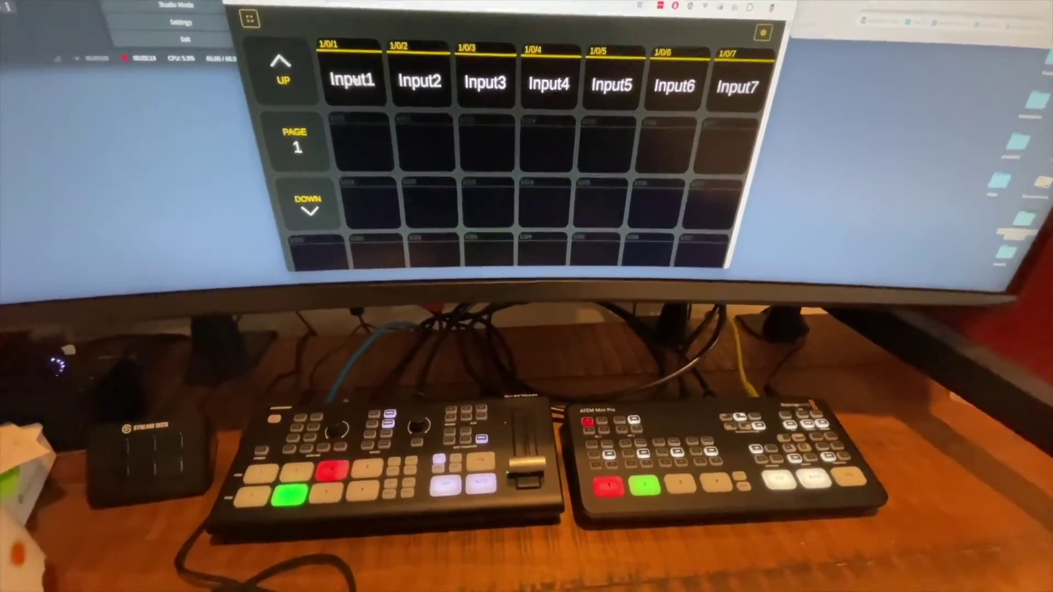
pyautogui.click(420, 81)
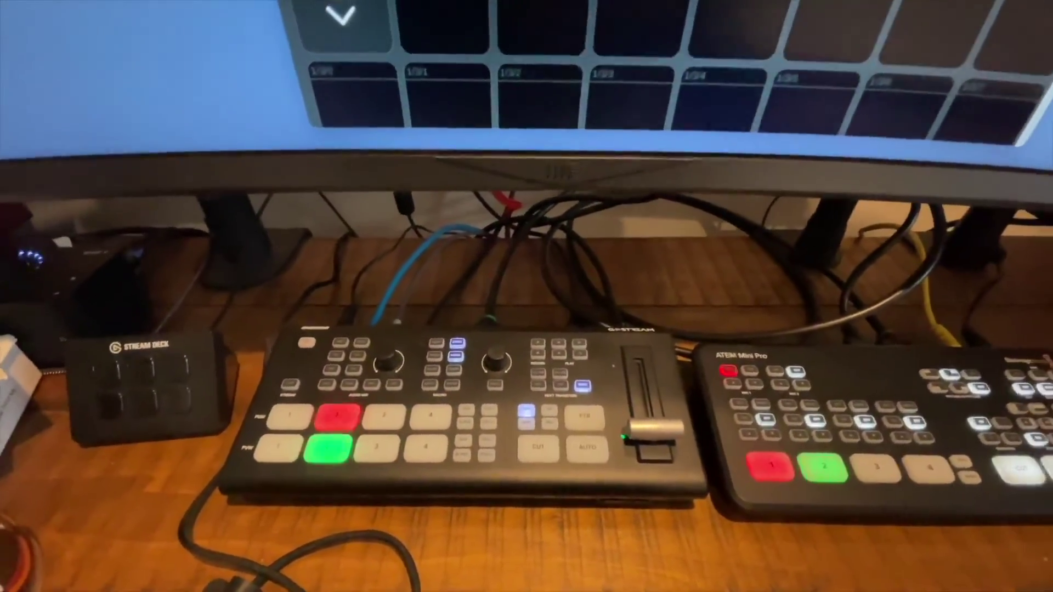
pyautogui.click(444, 122)
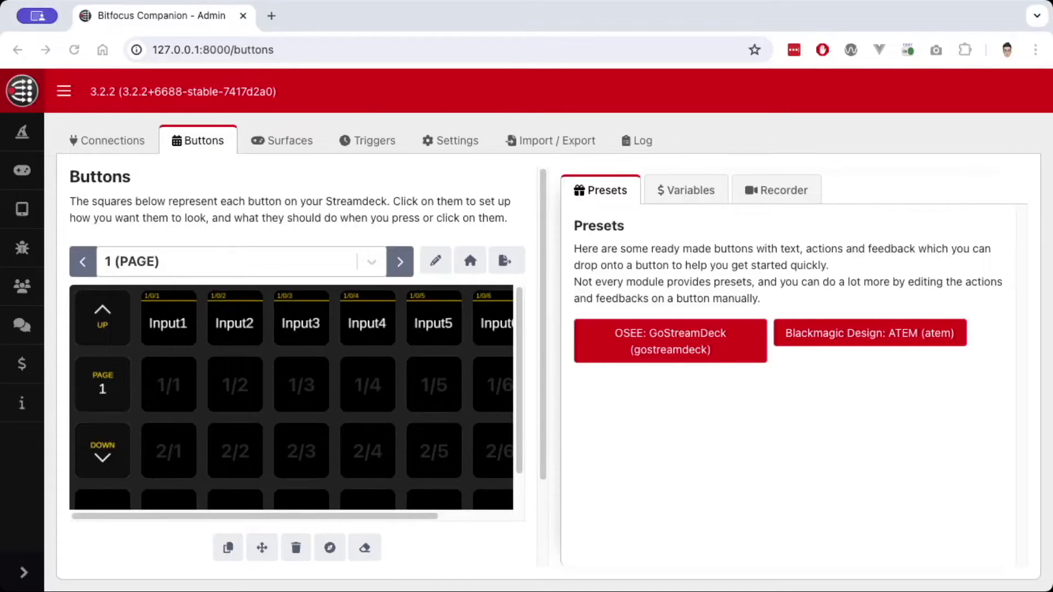
# - Place the GoStreamDeck Preview preset Input1 at grid position 1/1 on page 1
pyautogui.click(670, 342)
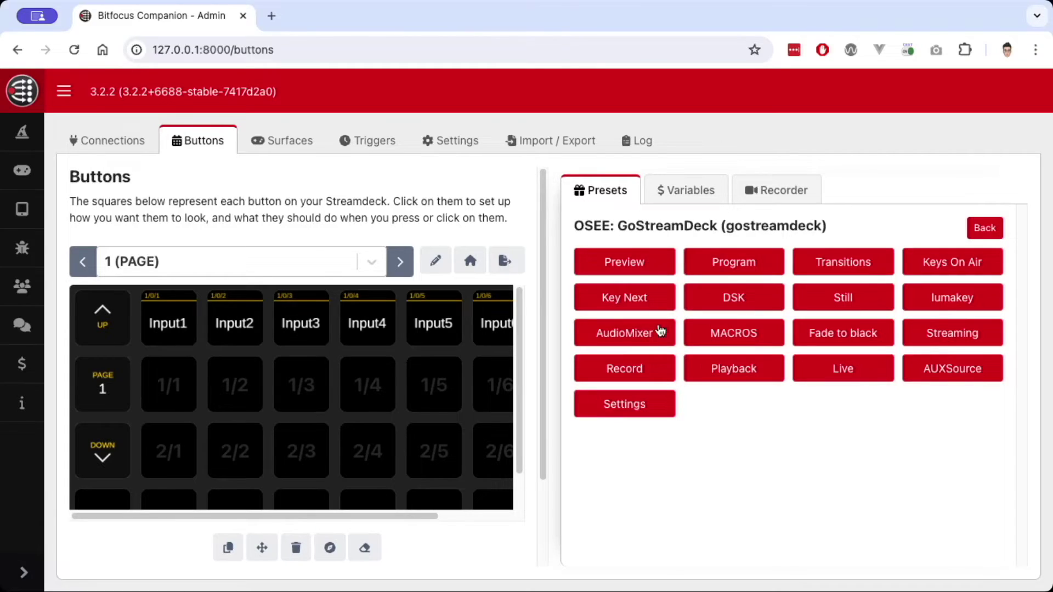
pyautogui.click(630, 268)
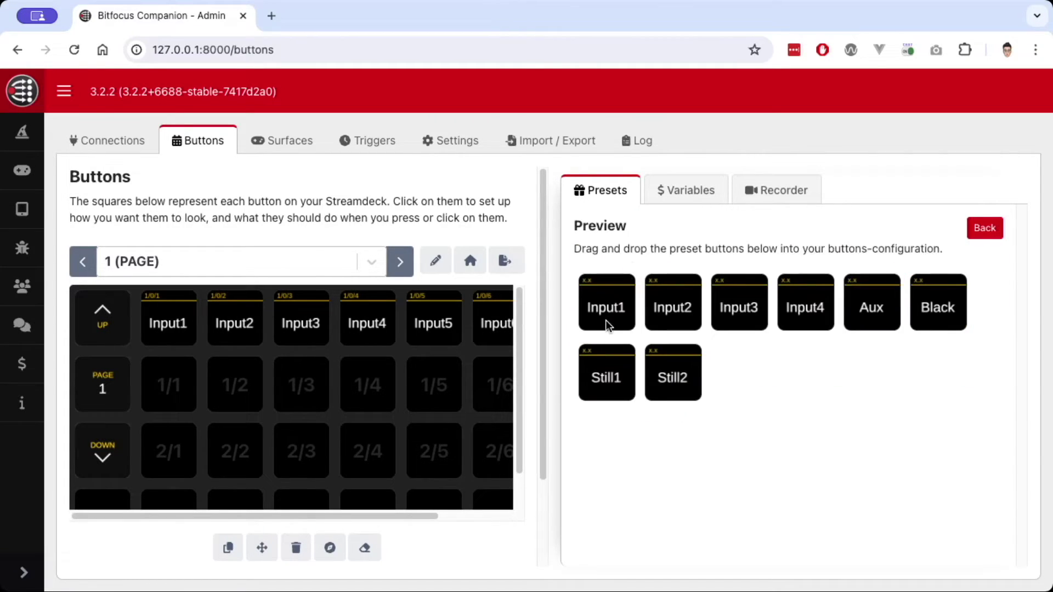
pyautogui.moveTo(610, 305); pyautogui.dragTo(176, 395)
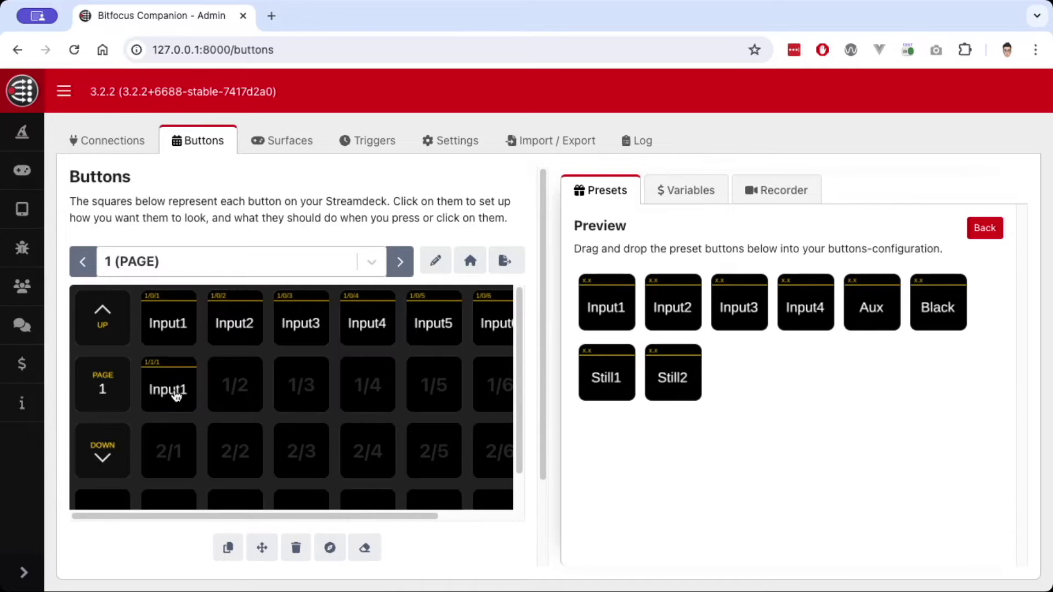
# - Change the text of the button at grid position 1/1 to T1
pyautogui.click(176, 395)
pyautogui.click(656, 305)
pyautogui.doubleClick(655, 304)
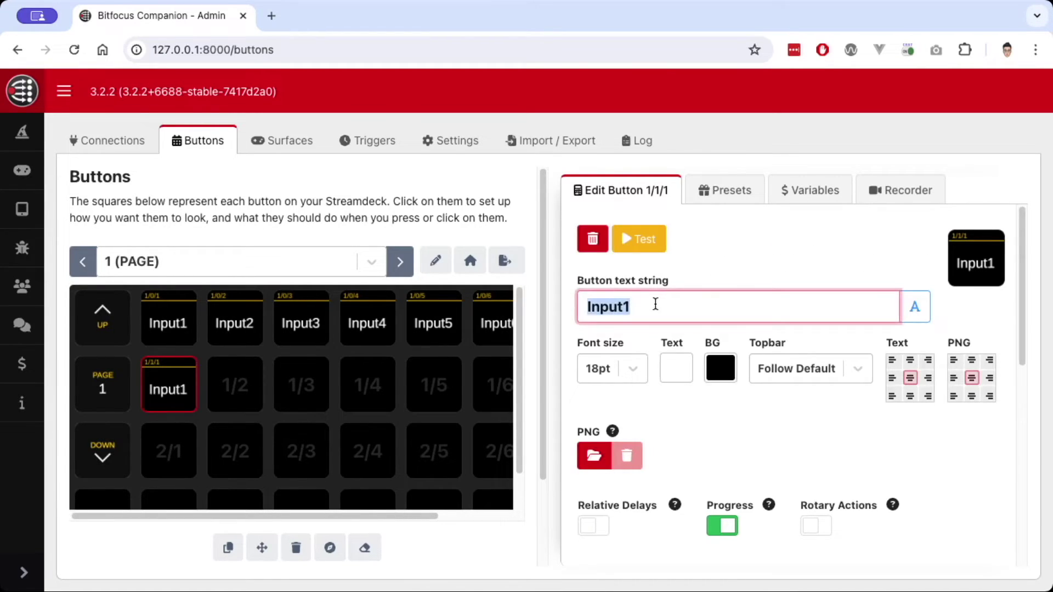
pyautogui.write('t')
pyautogui.press('BackSpace')
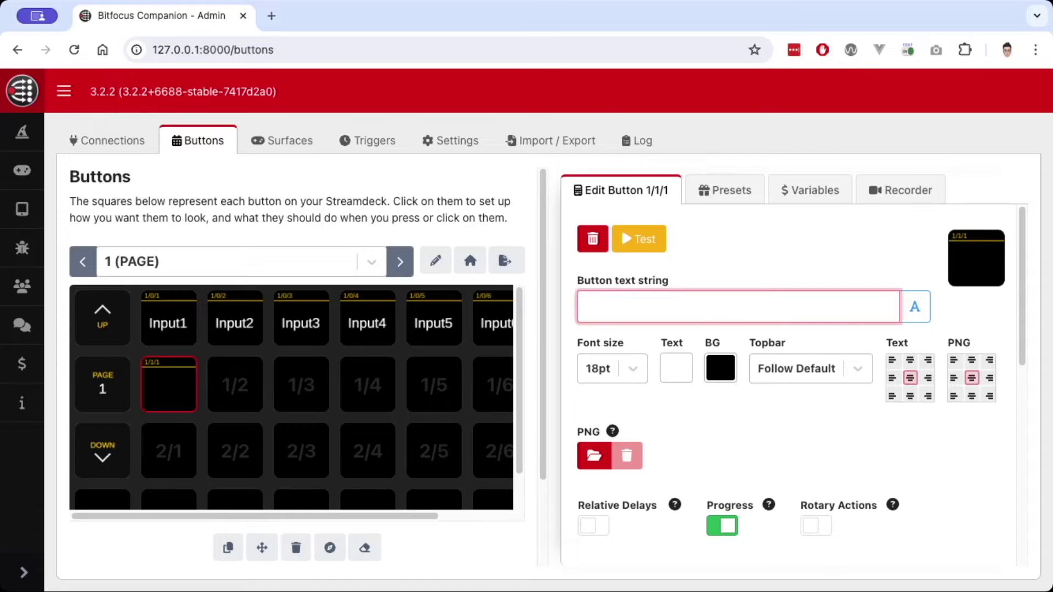
pyautogui.write('T1')
pyautogui.click(723, 277)
# - Delete the gostreamdeck preview source feedback from the T1 button
pyautogui.scroll(-4, 728, 316)
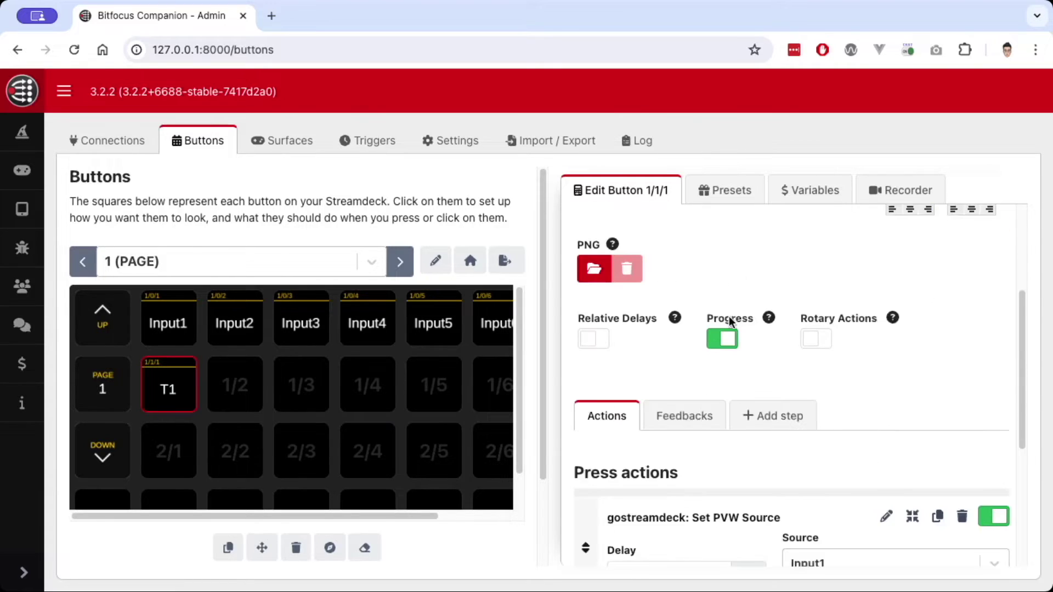
pyautogui.click(718, 392)
pyautogui.scroll(-3, 831, 397)
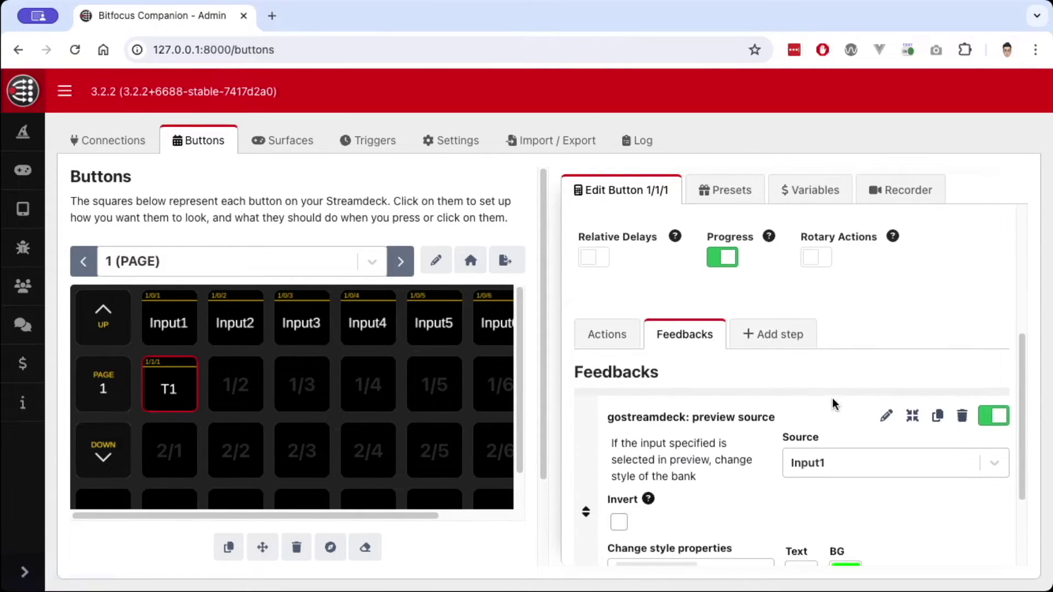
pyautogui.scroll(-1, 839, 403)
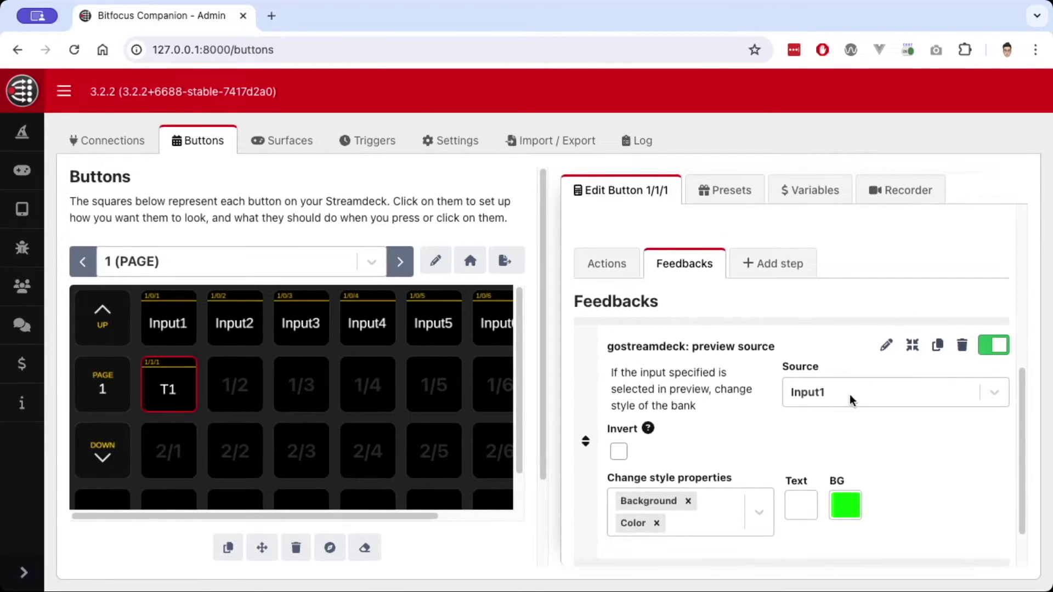
pyautogui.click(961, 345)
pyautogui.click(675, 253)
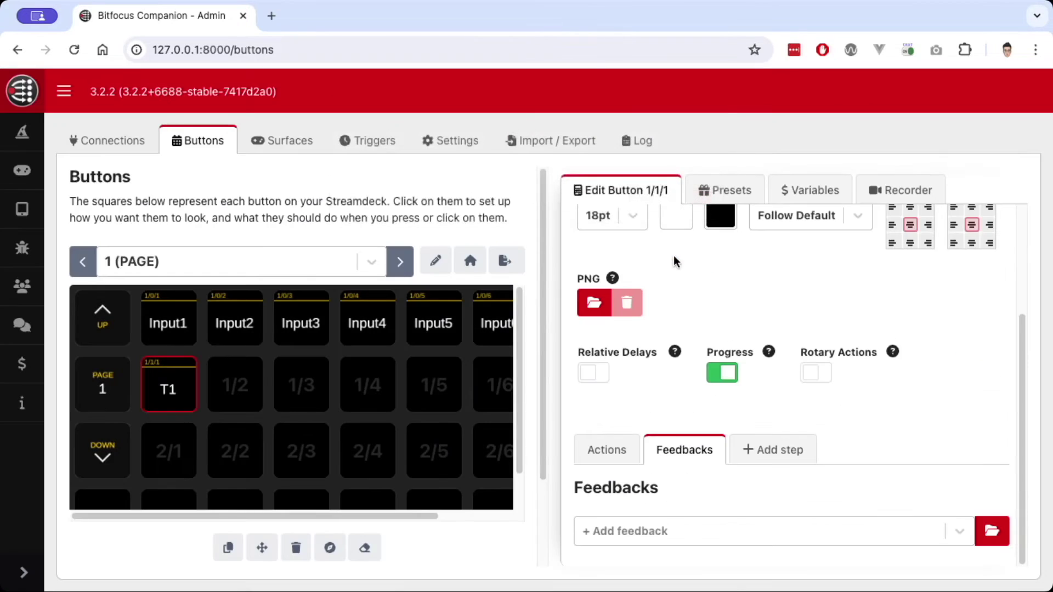
# - Add the press action gostreamdeck: Transition: Set style/pattern, with transition style MIX, to the T1 button
pyautogui.click(612, 449)
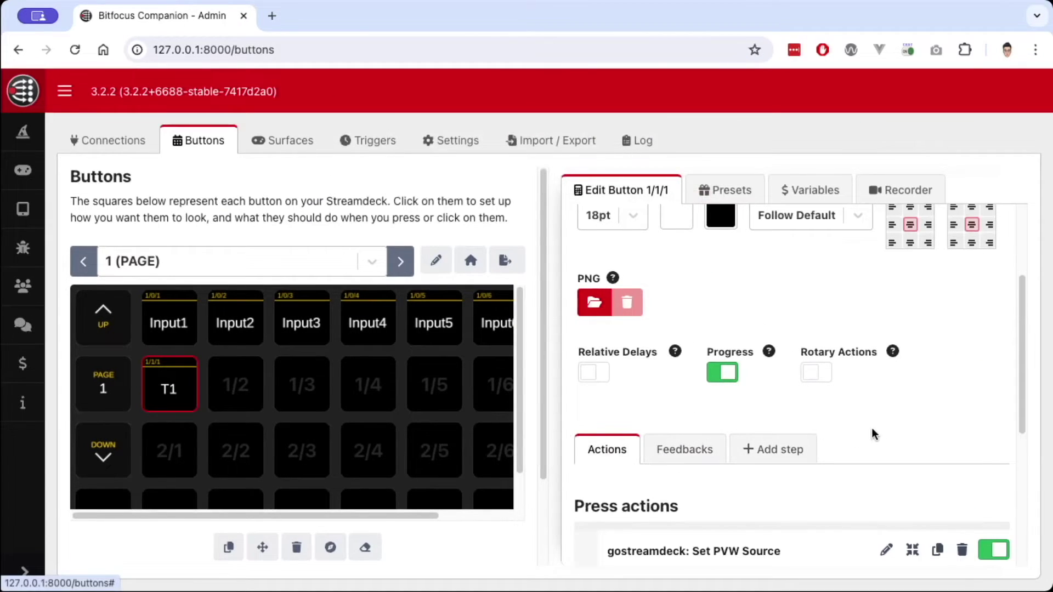
pyautogui.scroll(-1, 879, 427)
pyautogui.scroll(-1, 811, 388)
pyautogui.scroll(-2, 801, 387)
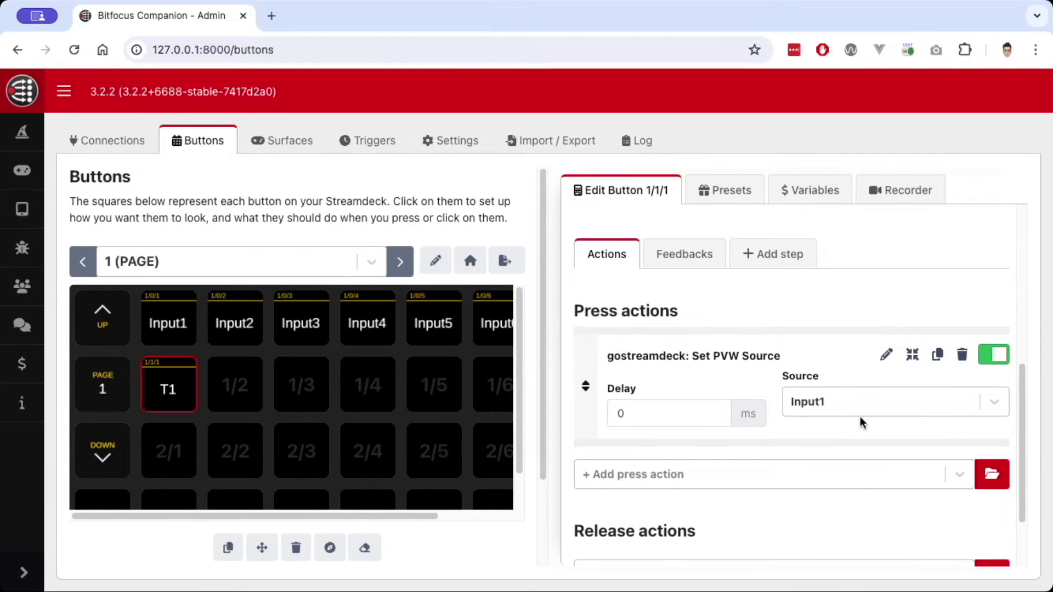
pyautogui.scroll(-2, 672, 352)
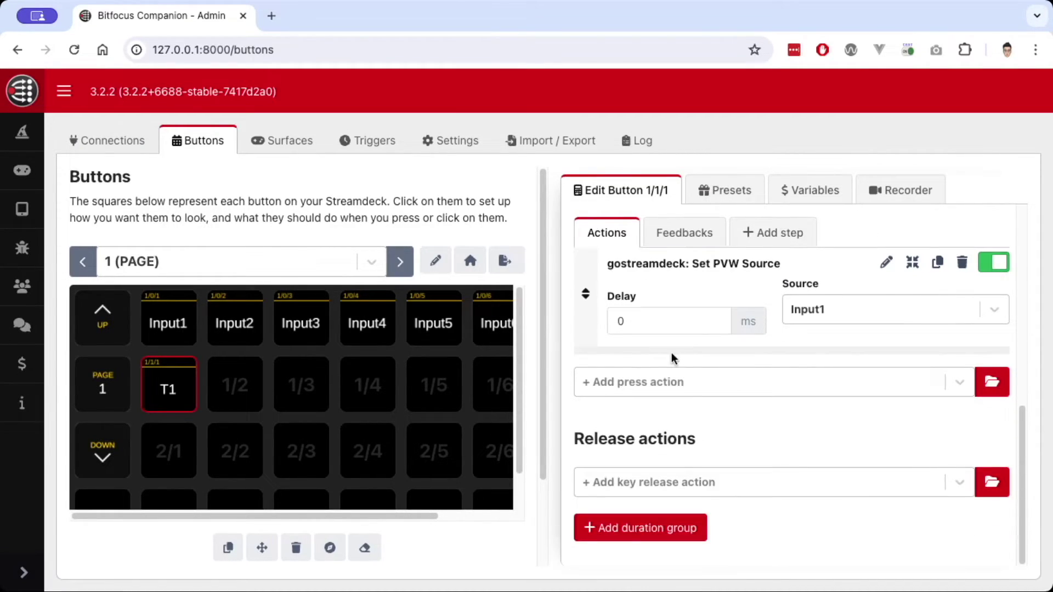
pyautogui.click(647, 384)
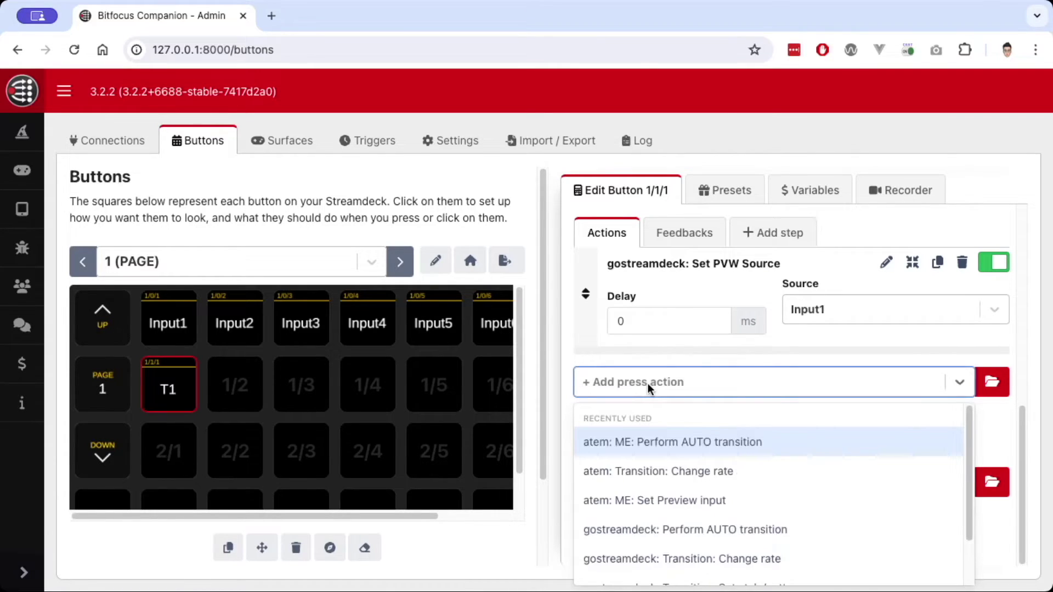
pyautogui.write('tran')
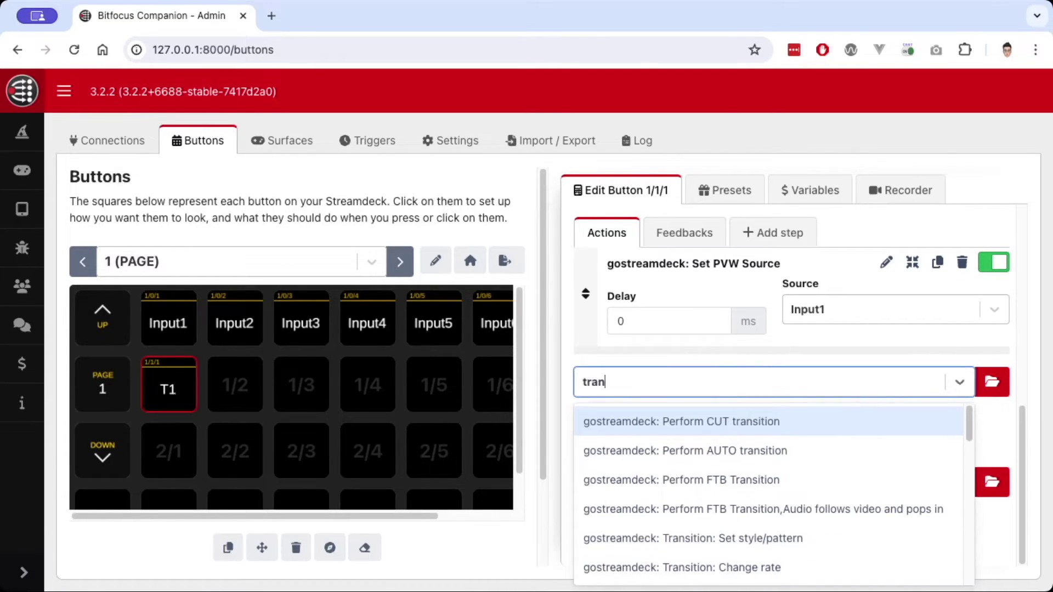
pyautogui.click(736, 533)
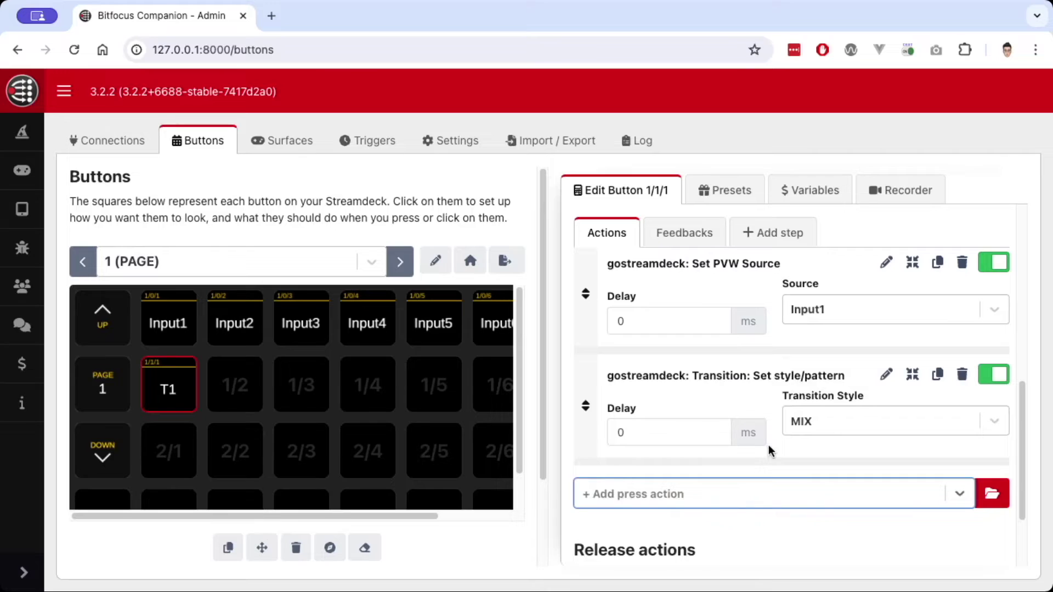
# - Add a gostreamdeck: Transition: Change rate press action to T1 and set its MIX transition rate to 0.5
pyautogui.scroll(-2, 767, 445)
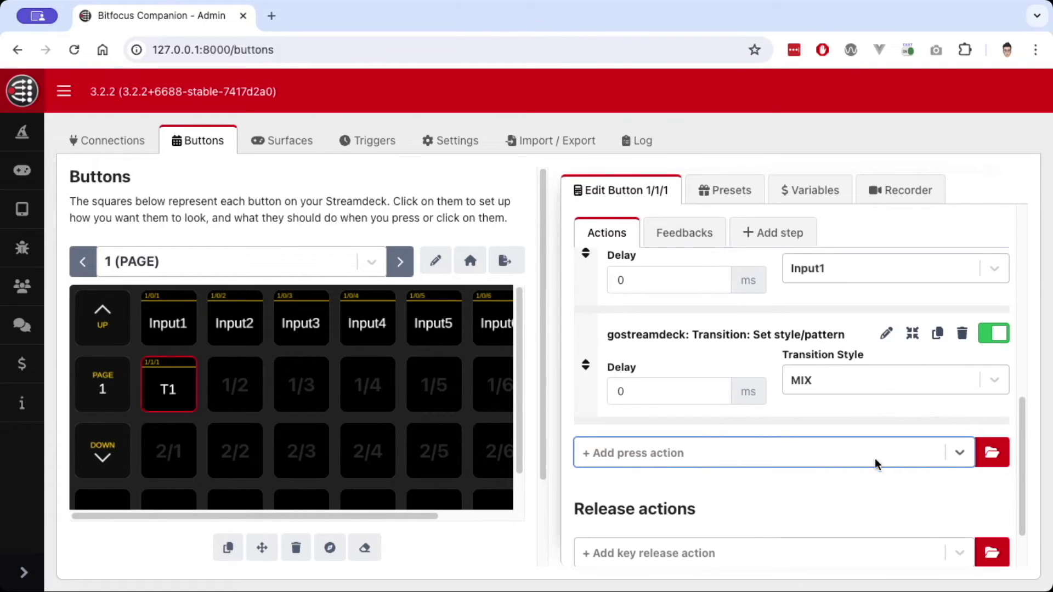
pyautogui.click(807, 453)
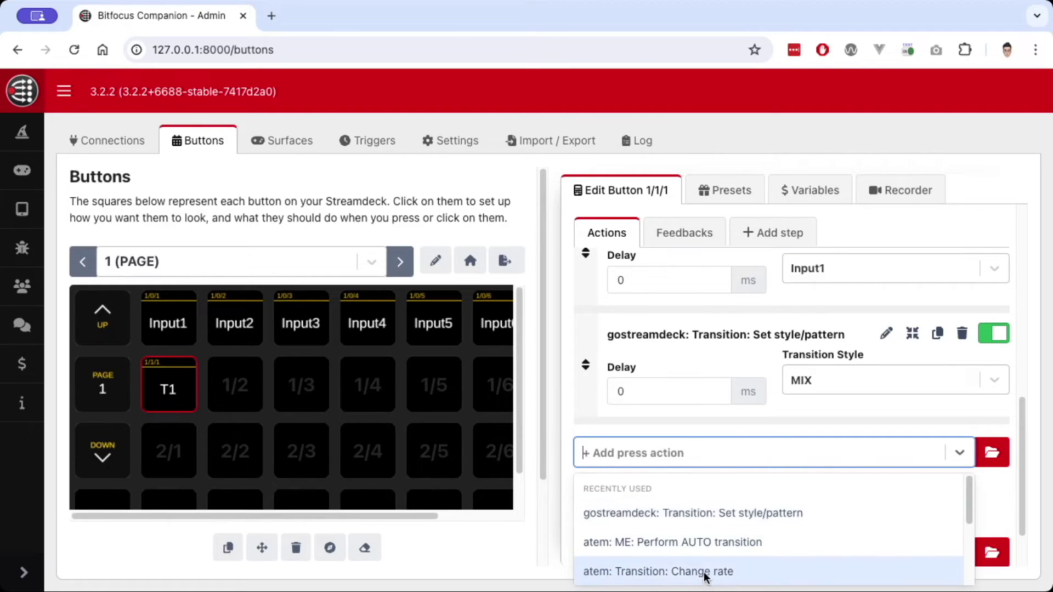
pyautogui.write('rate')
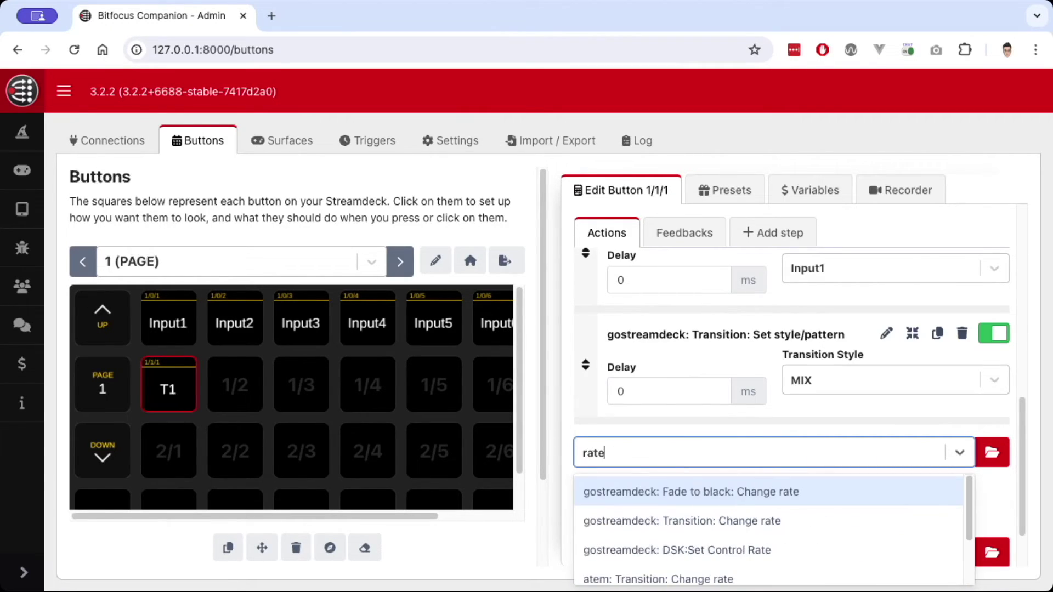
pyautogui.click(683, 520)
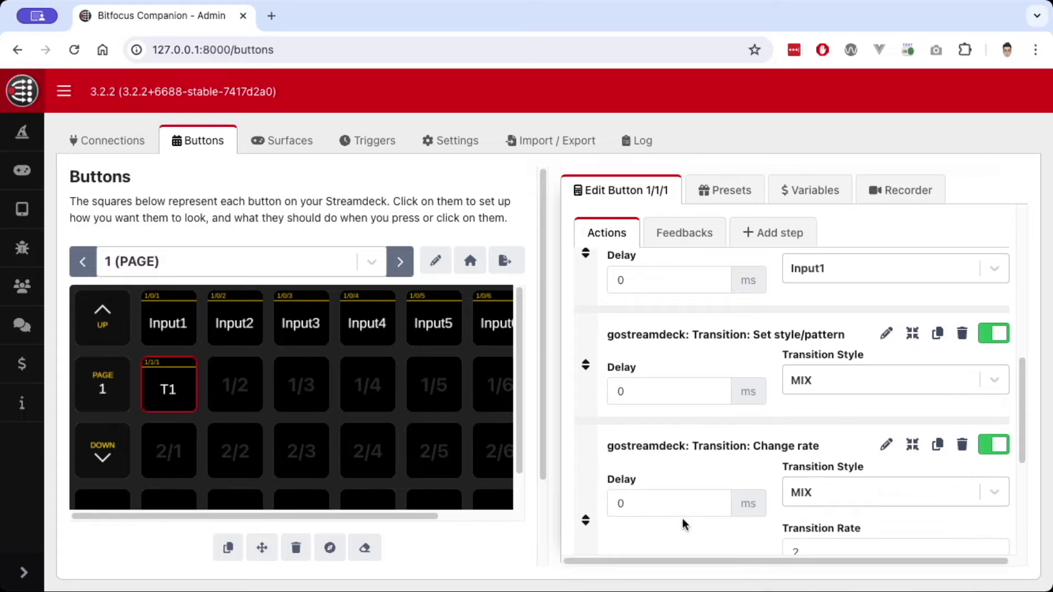
pyautogui.scroll(-1, 867, 502)
pyautogui.moveTo(837, 527); pyautogui.dragTo(761, 524)
pyautogui.scroll(-1, 665, 482)
pyautogui.click(667, 485)
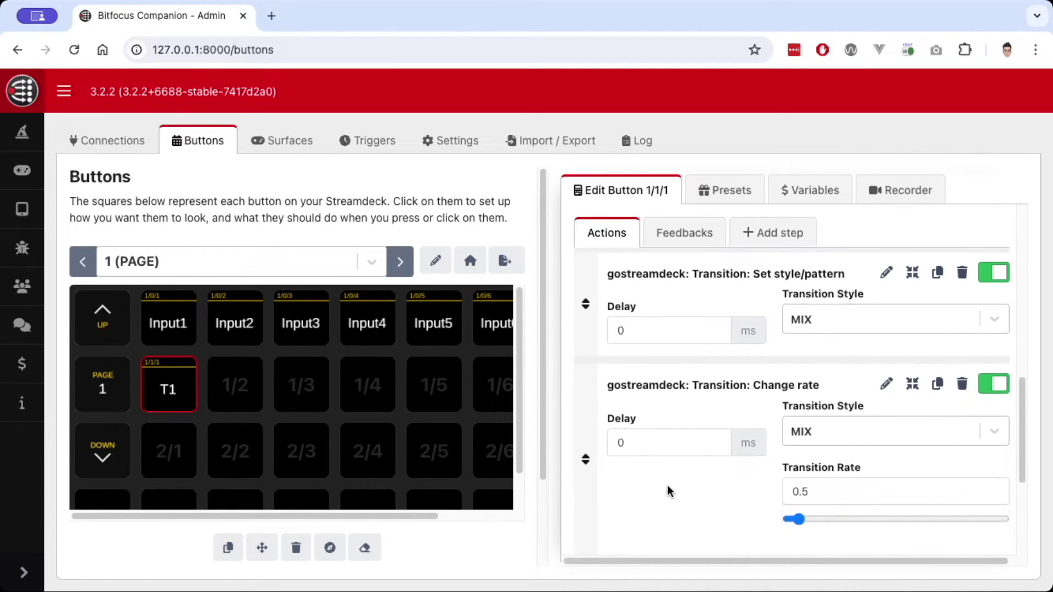
# - Add the press action gostreamdeck: Perform AUTO transition after the rate change on the T1 button
pyautogui.scroll(-3, 667, 484)
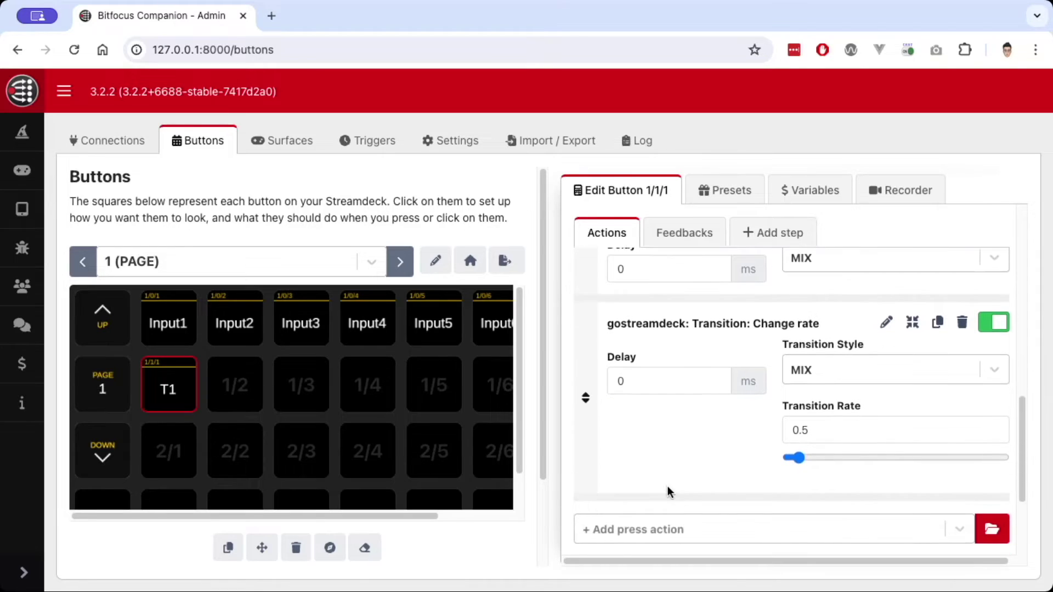
pyautogui.scroll(-1, 870, 514)
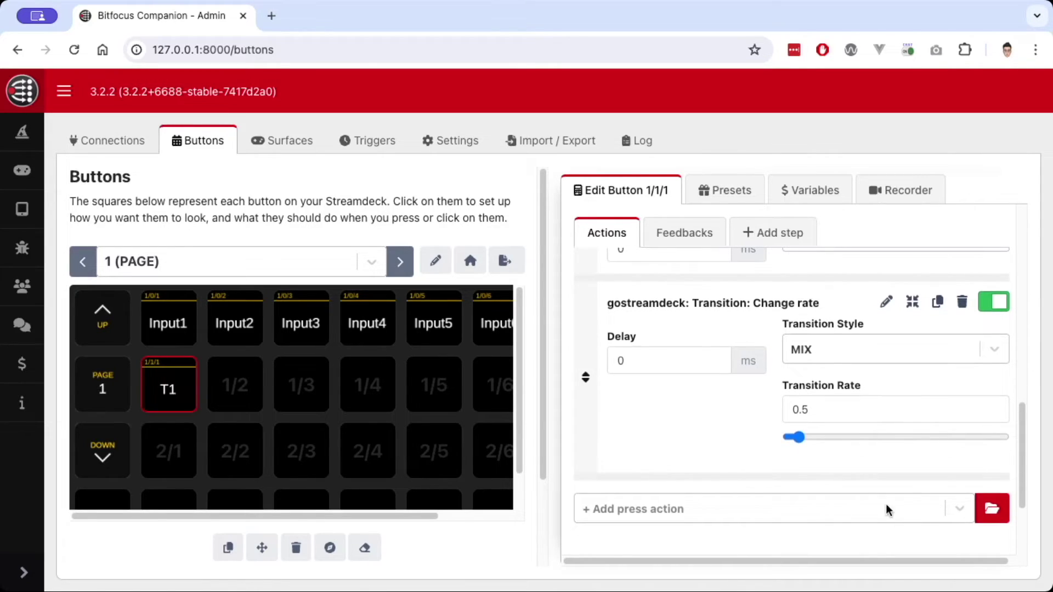
pyautogui.click(859, 508)
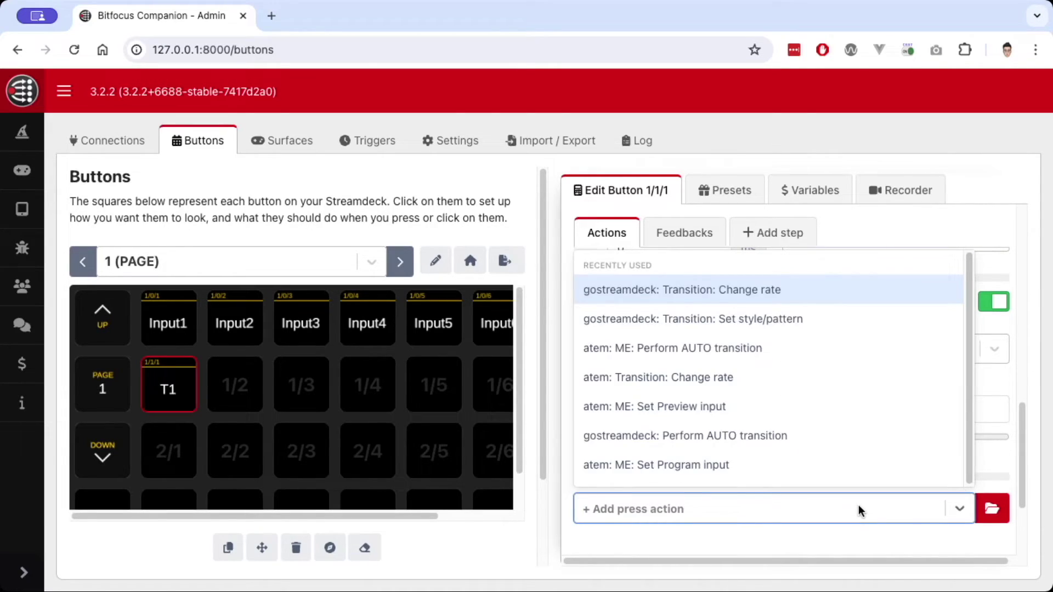
pyautogui.write('tran')
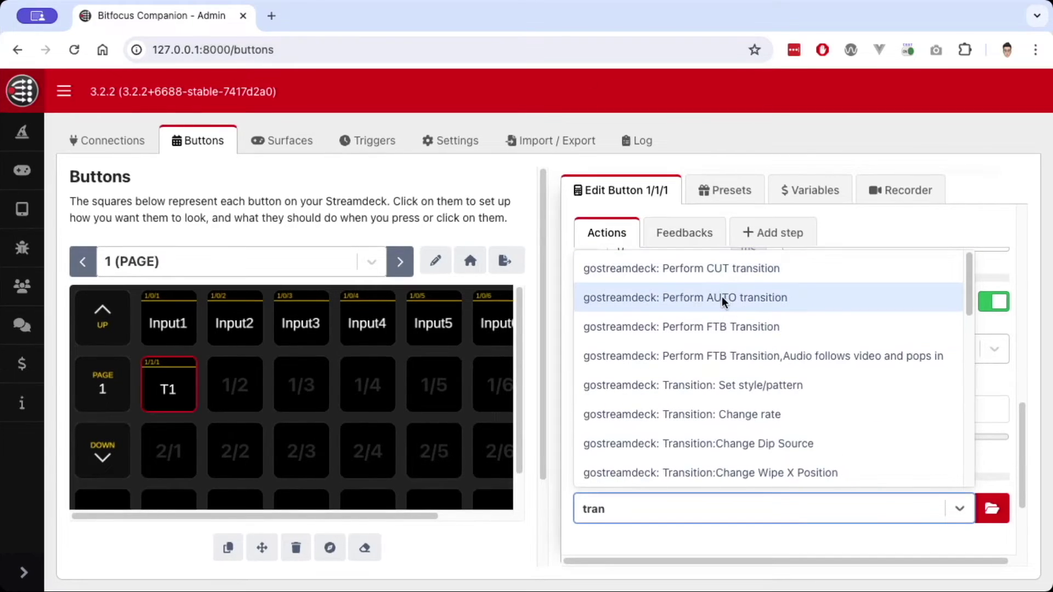
pyautogui.click(721, 296)
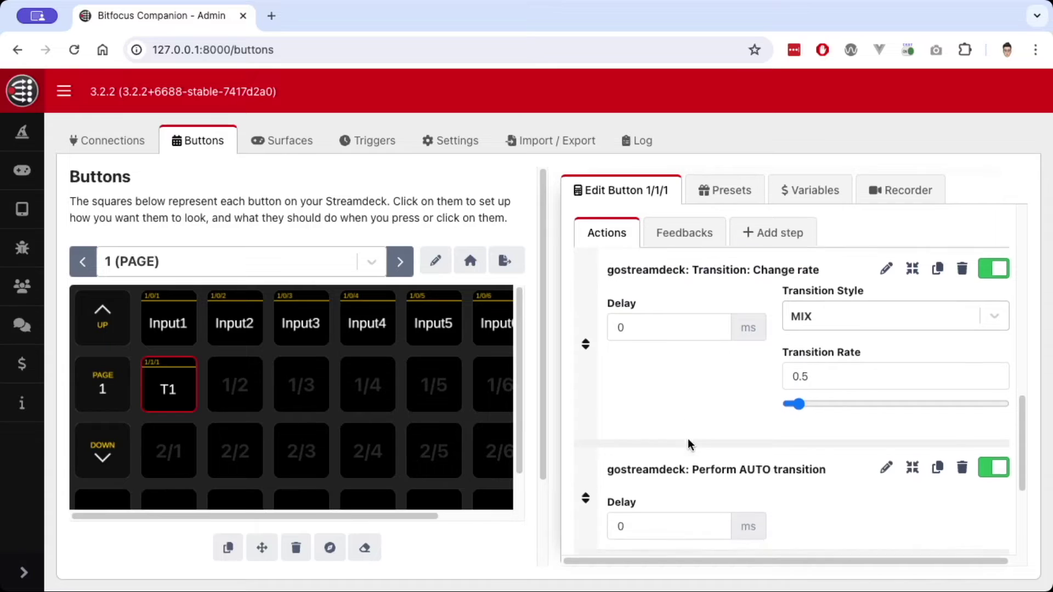
pyautogui.scroll(-1, 688, 441)
pyautogui.scroll(5, 688, 443)
pyautogui.scroll(2, 690, 442)
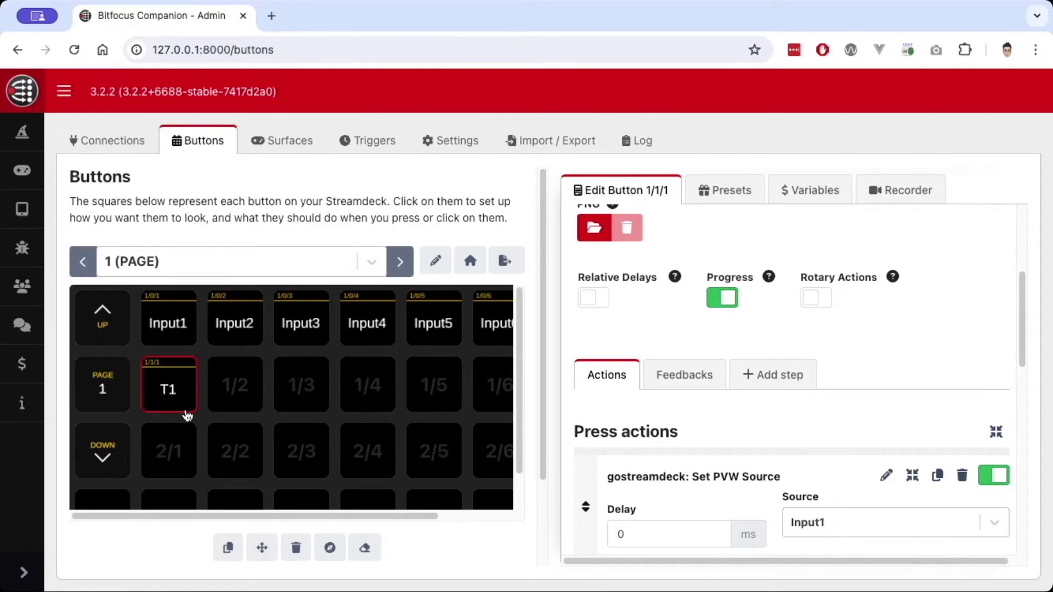
# - Copy the T1 button to grid position 1/2 and change the copy's text to T2
pyautogui.click(228, 550)
pyautogui.click(170, 390)
pyautogui.click(233, 390)
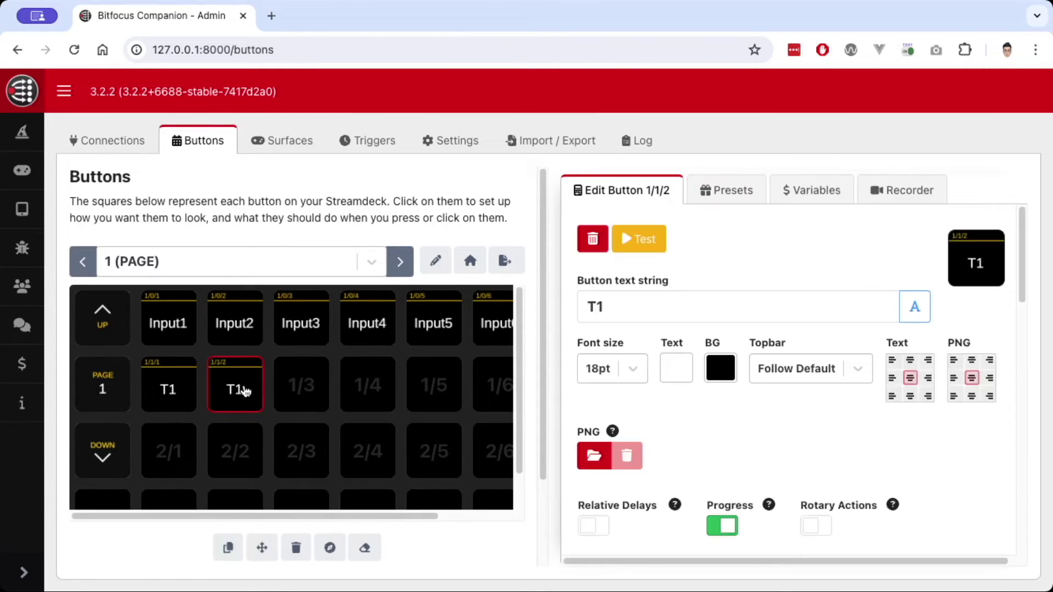
pyautogui.click(682, 296)
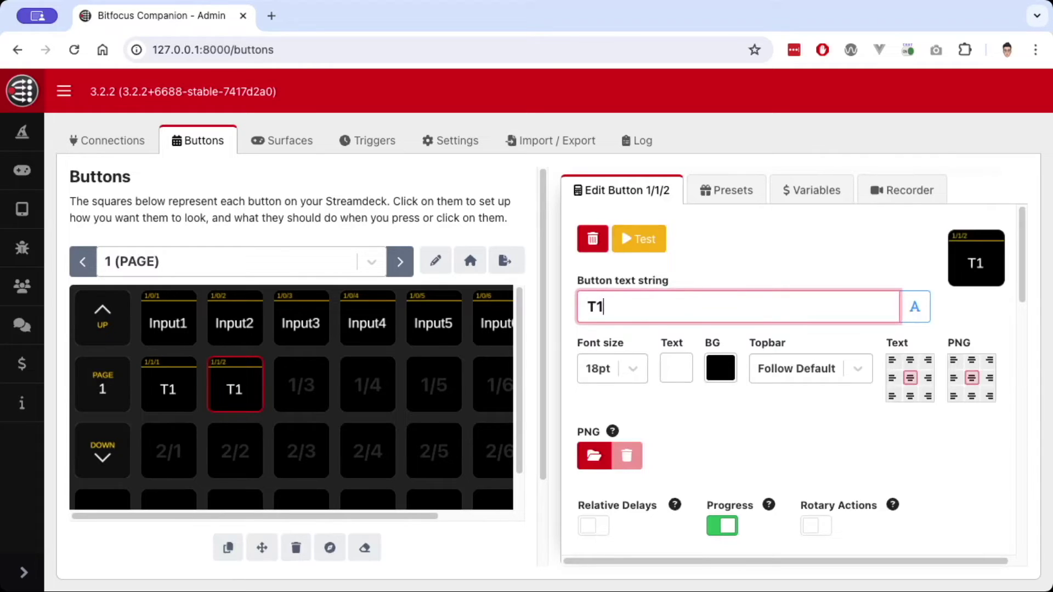
pyautogui.press('BackSpace')
pyautogui.write('2')
# - Set the source of T2's gostreamdeck Set PVW Source action to Input2
pyautogui.scroll(-5, 690, 429)
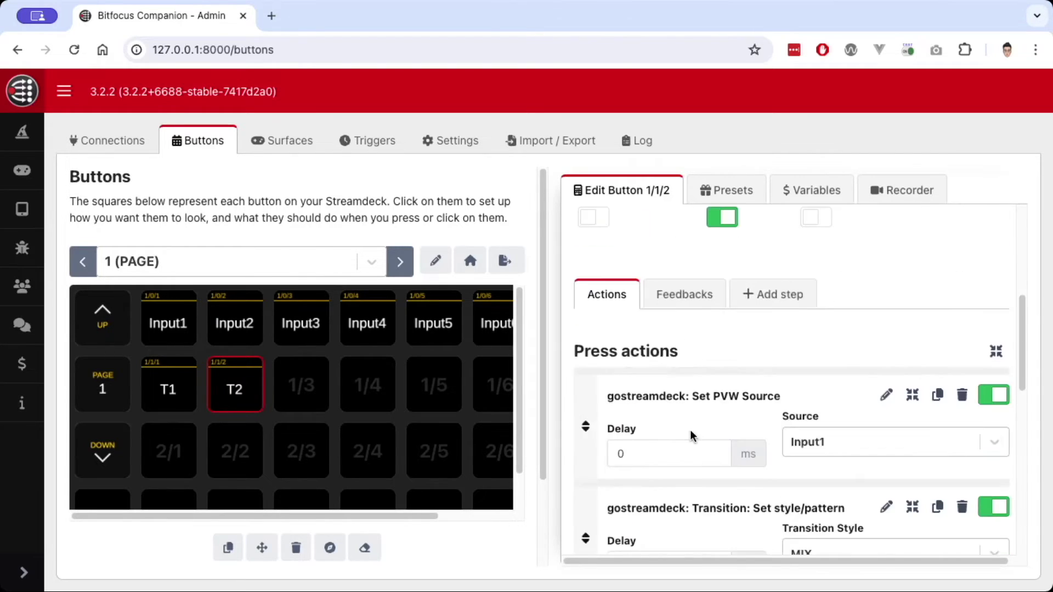
pyautogui.scroll(-2, 690, 429)
pyautogui.click(841, 400)
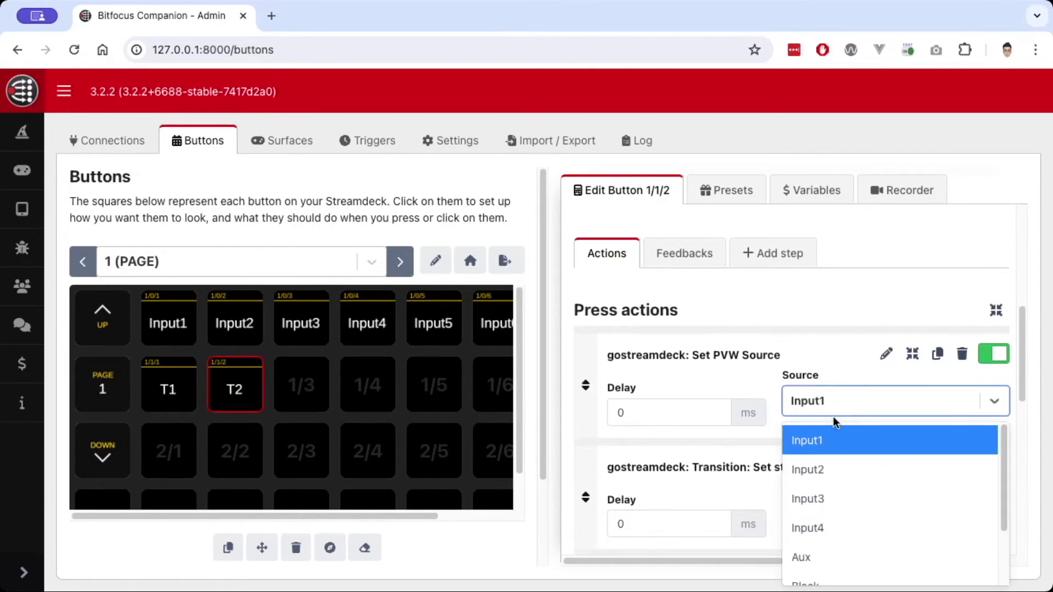
pyautogui.click(844, 470)
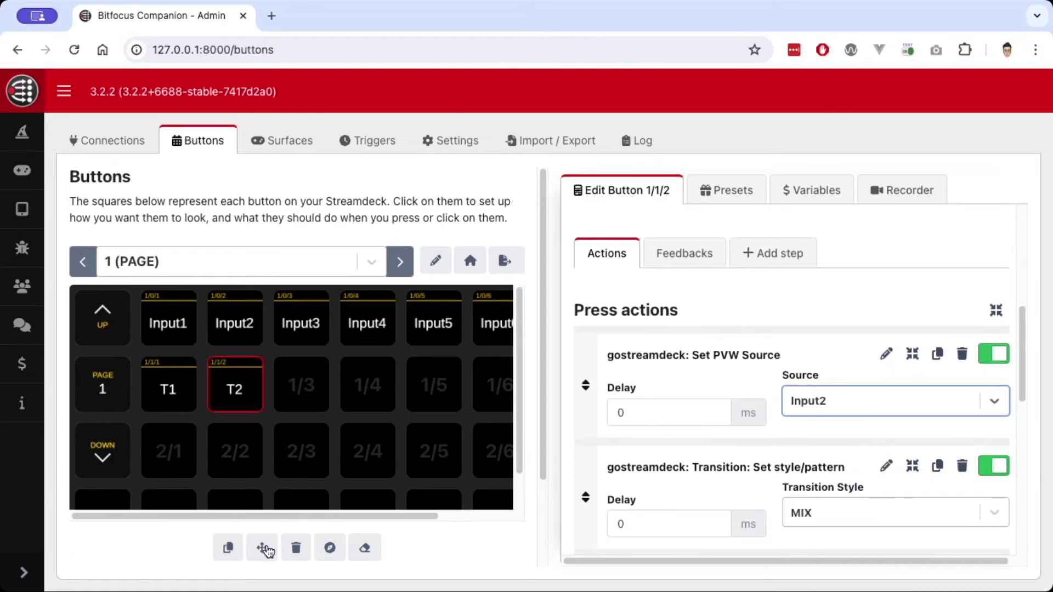
# - Copy the T2 button to grid position 1/3 and change the copy's text to T3
pyautogui.click(228, 547)
pyautogui.click(234, 389)
pyautogui.click(298, 391)
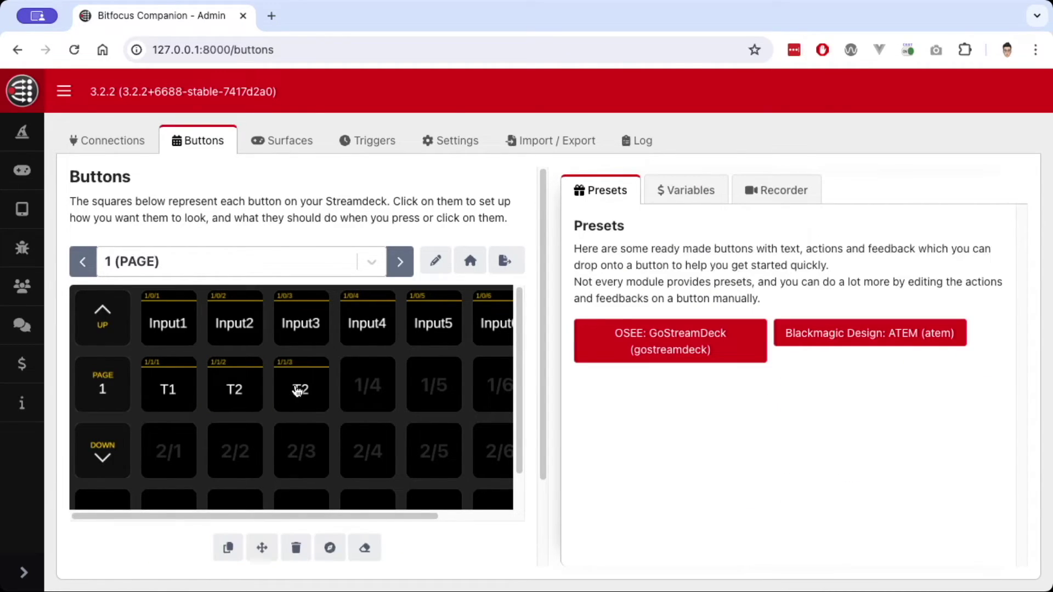
pyautogui.click(640, 310)
pyautogui.press('BackSpace')
pyautogui.write('3')
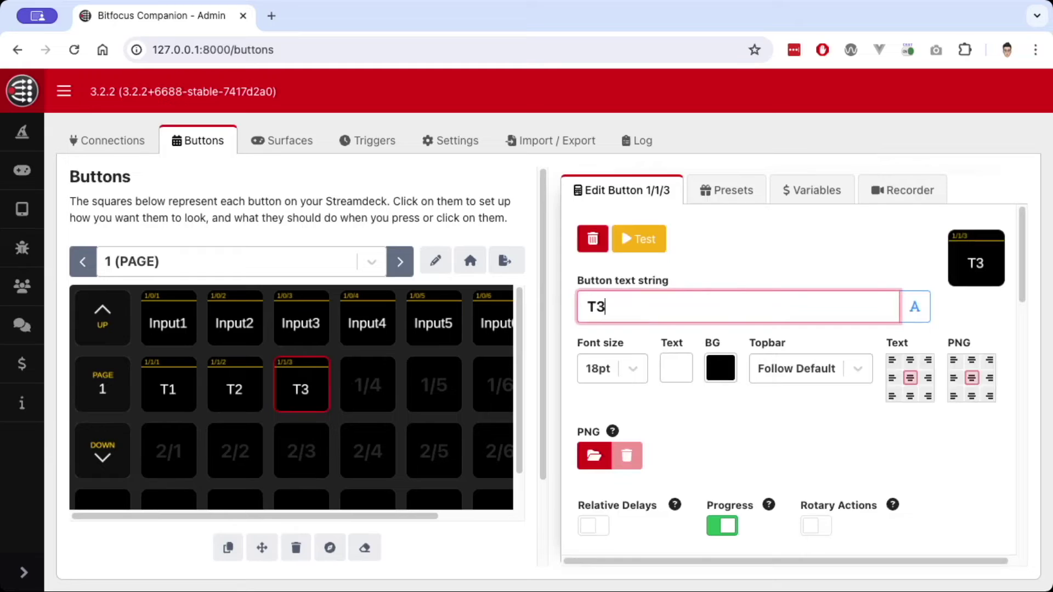
# - Set the source of T3's gostreamdeck Set PVW Source action to Input3
pyautogui.scroll(-7, 677, 345)
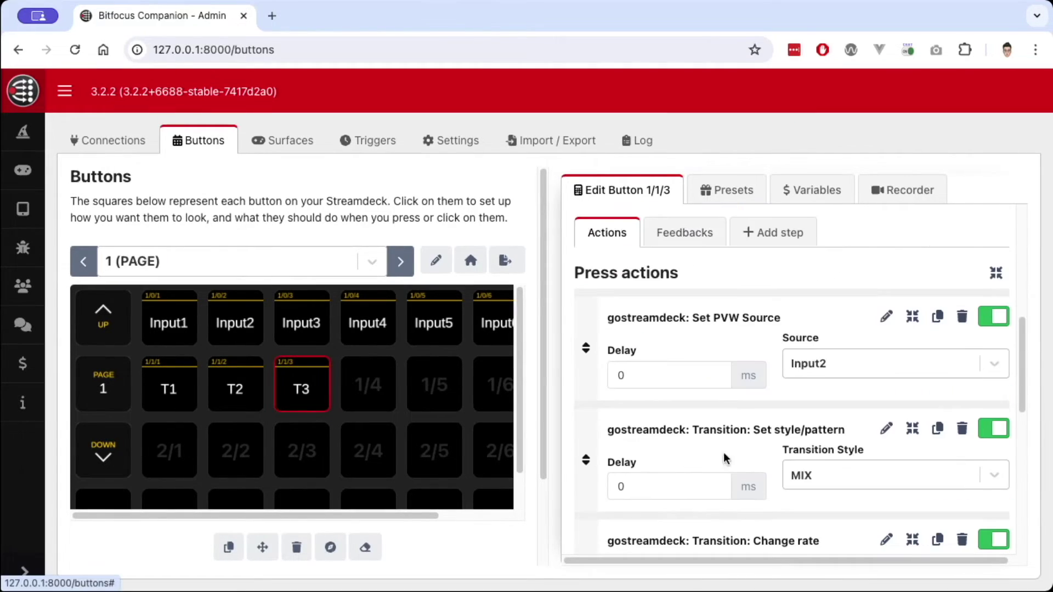
pyautogui.click(855, 360)
pyautogui.click(835, 463)
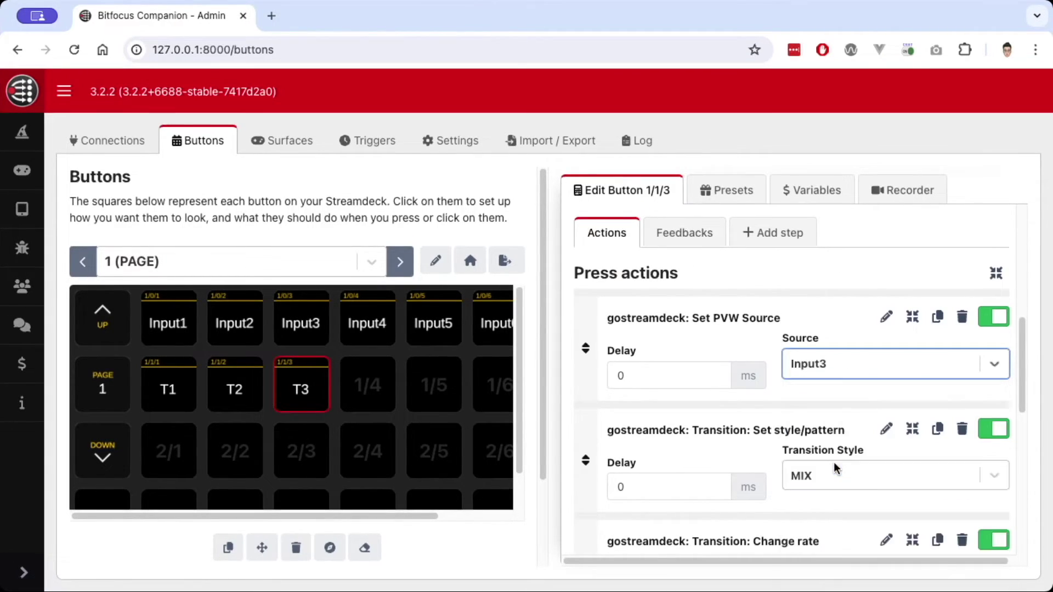
pyautogui.scroll(-4, 639, 445)
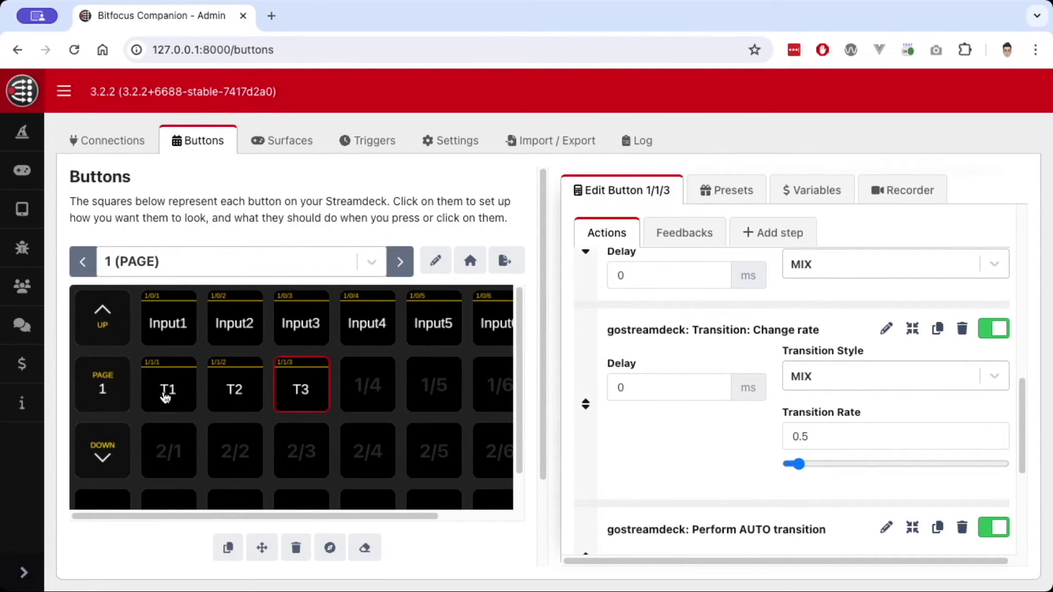
# - Copy the T3 button to grid position 1/4 and change the copy's text to T4
pyautogui.click(316, 397)
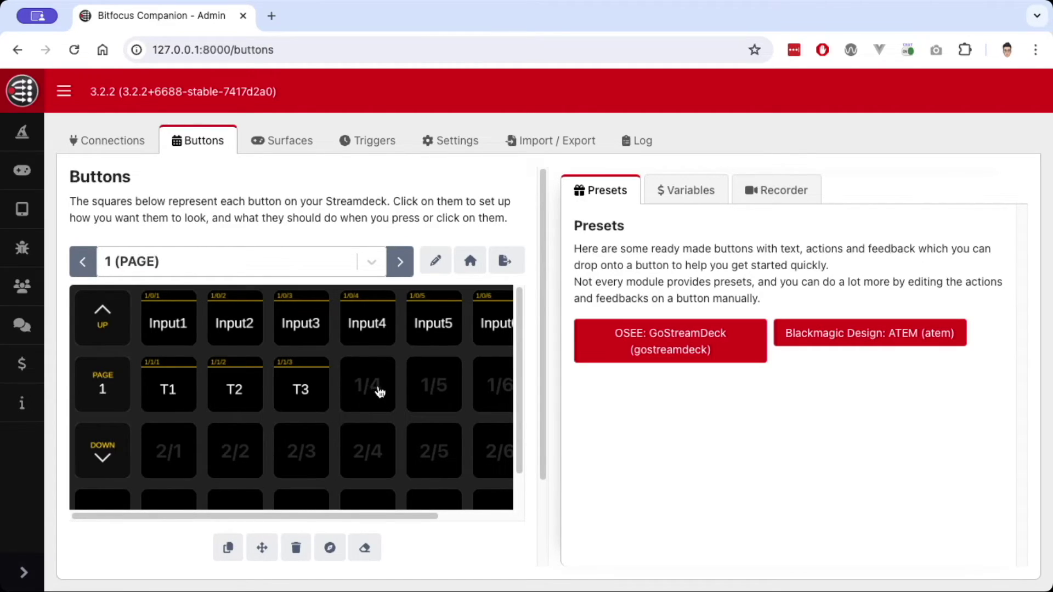
pyautogui.click(228, 548)
pyautogui.click(301, 390)
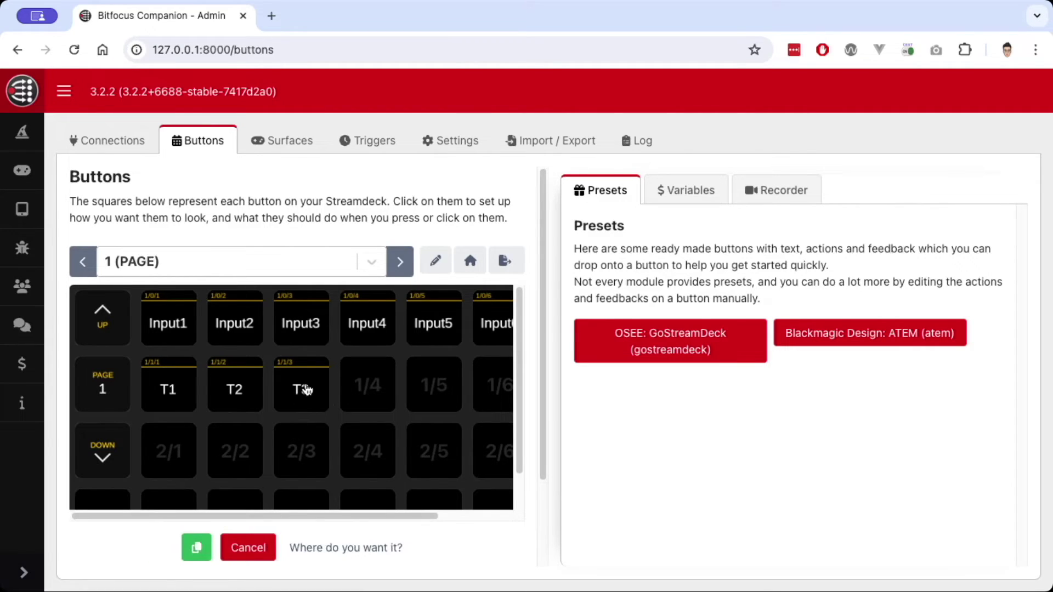
pyautogui.click(362, 391)
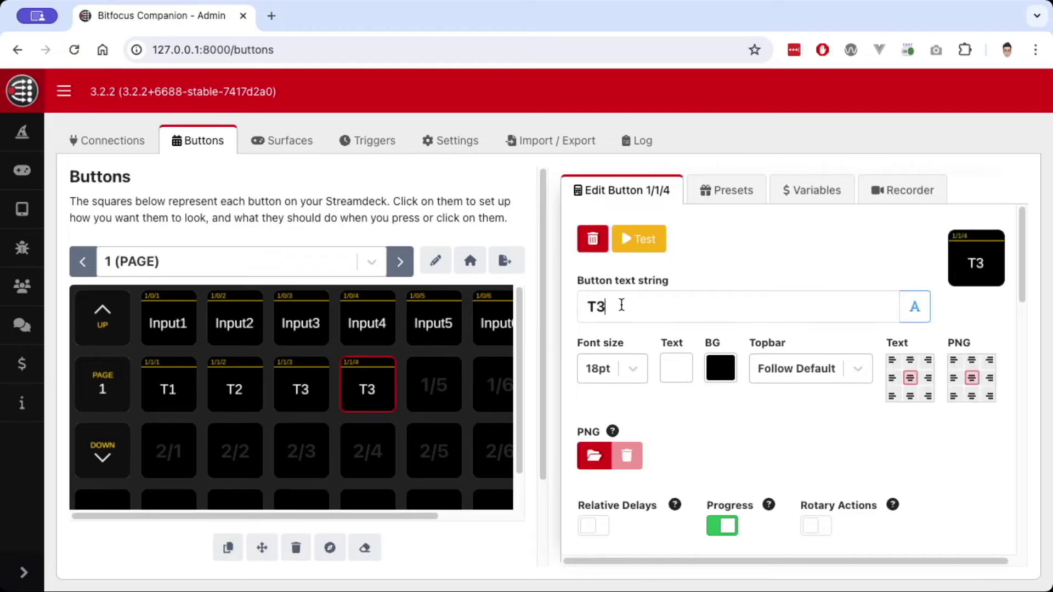
pyautogui.click(618, 306)
pyautogui.press('BackSpace')
pyautogui.write('4')
# - Set the source of T4's gostreamdeck Set PVW Source action to Input4
pyautogui.scroll(-6, 832, 448)
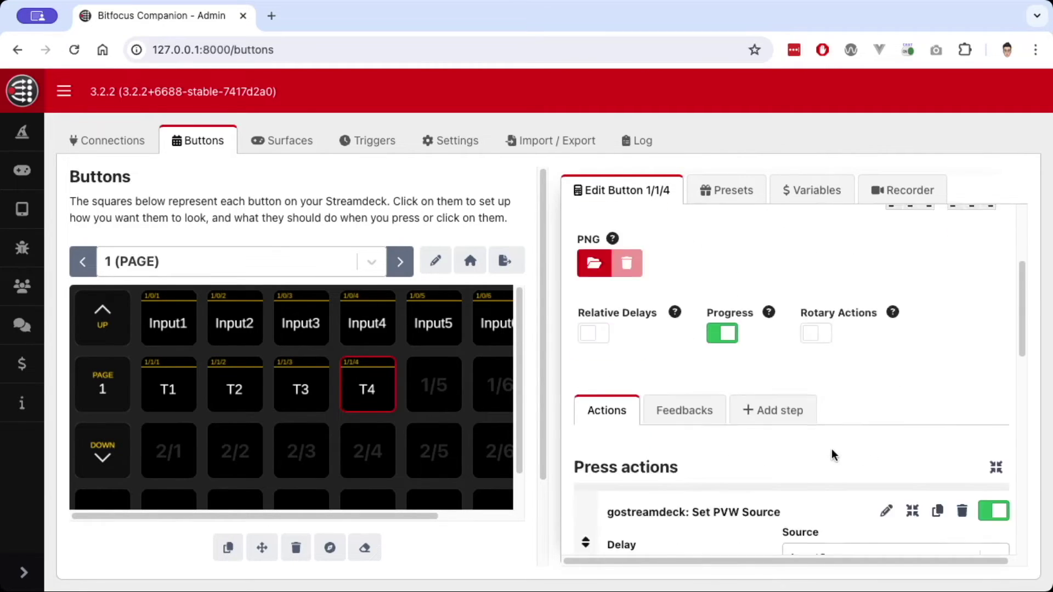
pyautogui.click(834, 420)
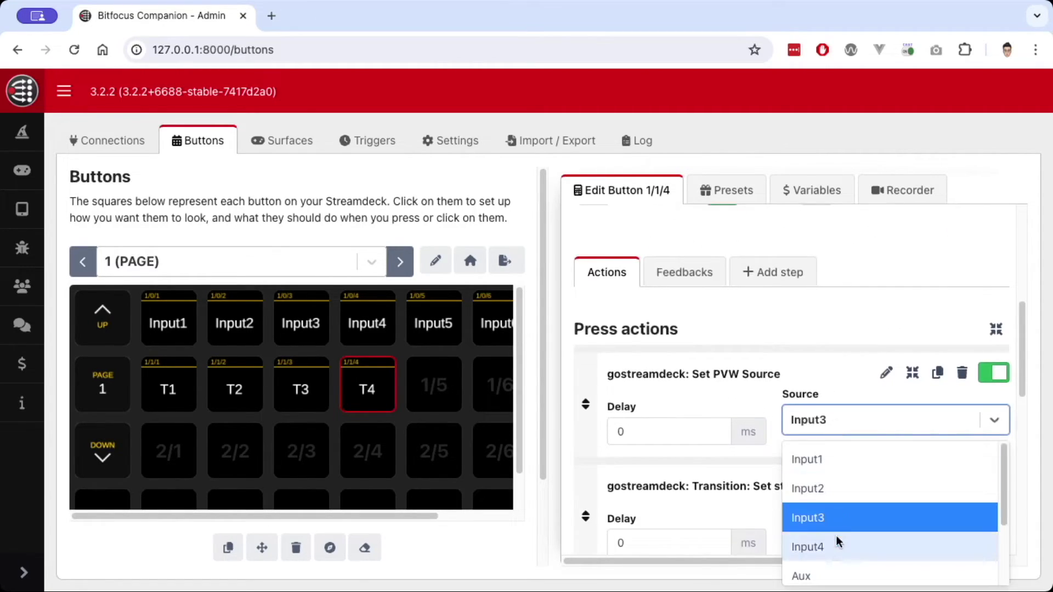
pyautogui.click(819, 549)
# - Add an atem: ME: Set Preview input press action to the T4 button, below its gostreamdeck actions
pyautogui.scroll(-5, 729, 329)
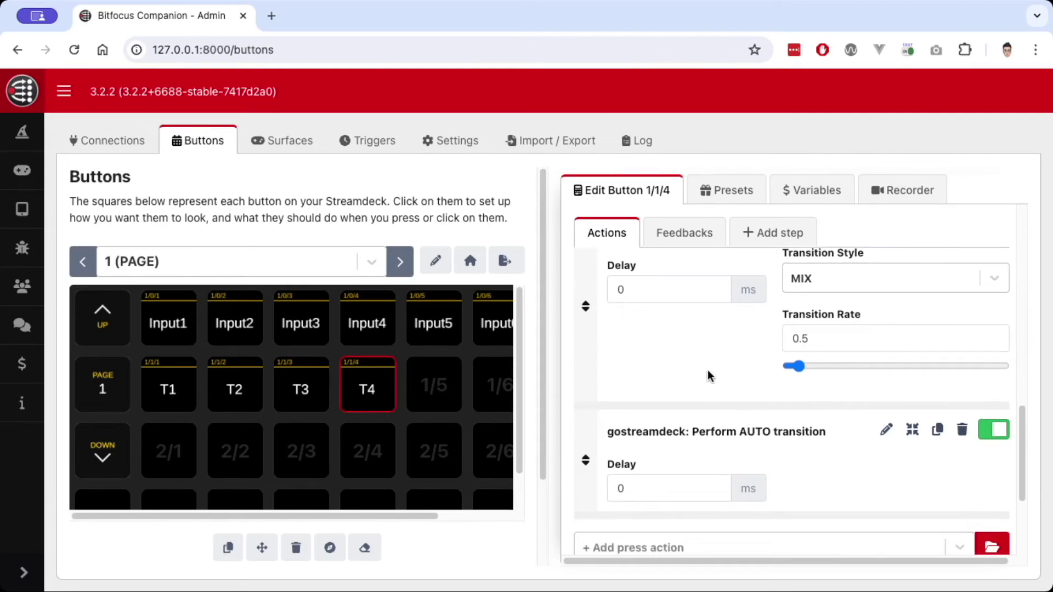
pyautogui.scroll(-3, 707, 373)
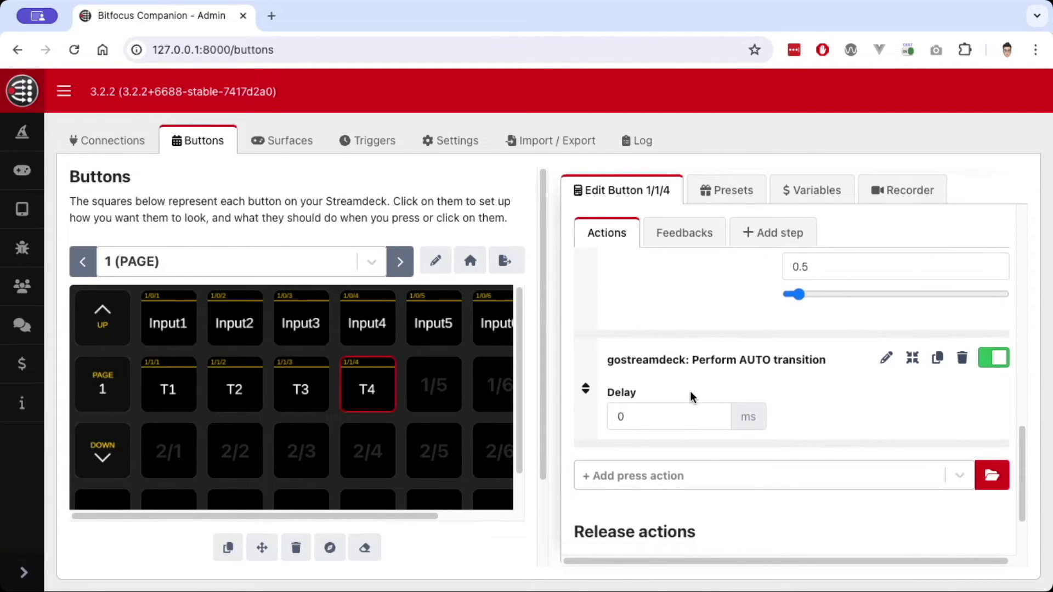
pyautogui.scroll(-1, 713, 416)
pyautogui.click(662, 447)
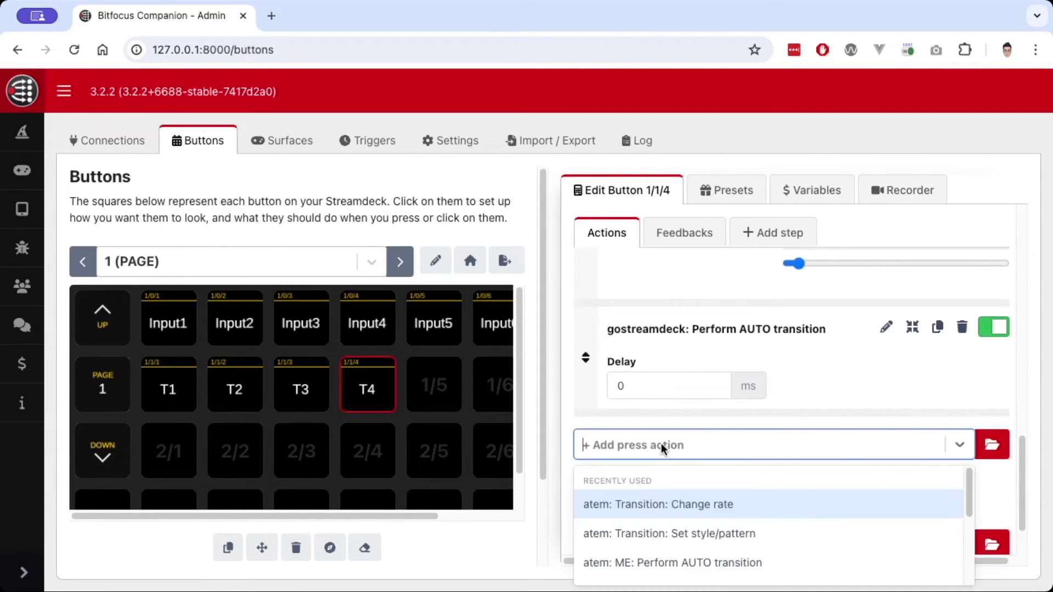
pyautogui.write('preview')
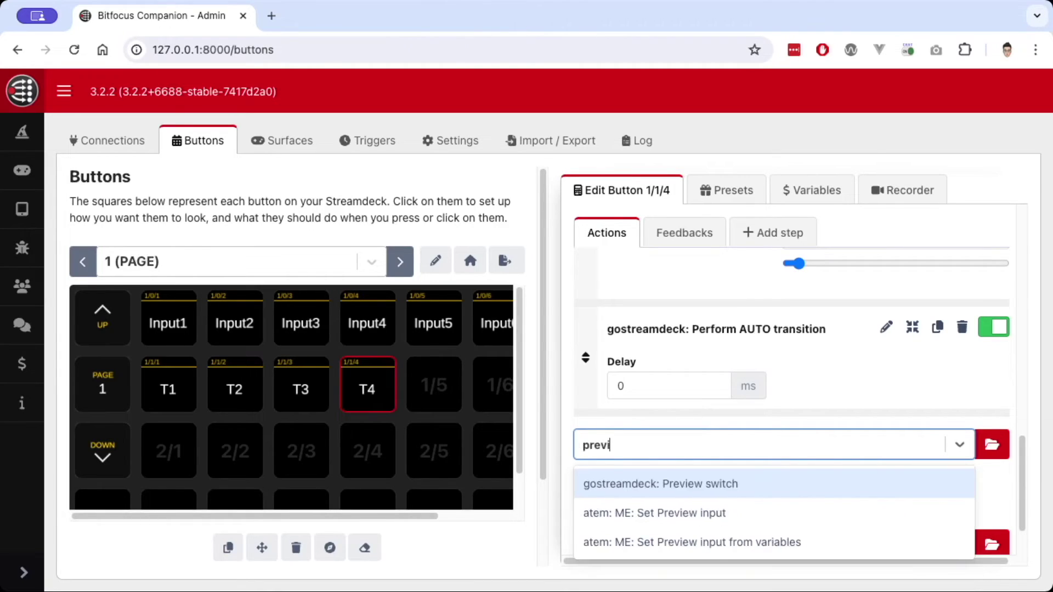
pyautogui.click(685, 513)
pyautogui.scroll(-2, 854, 454)
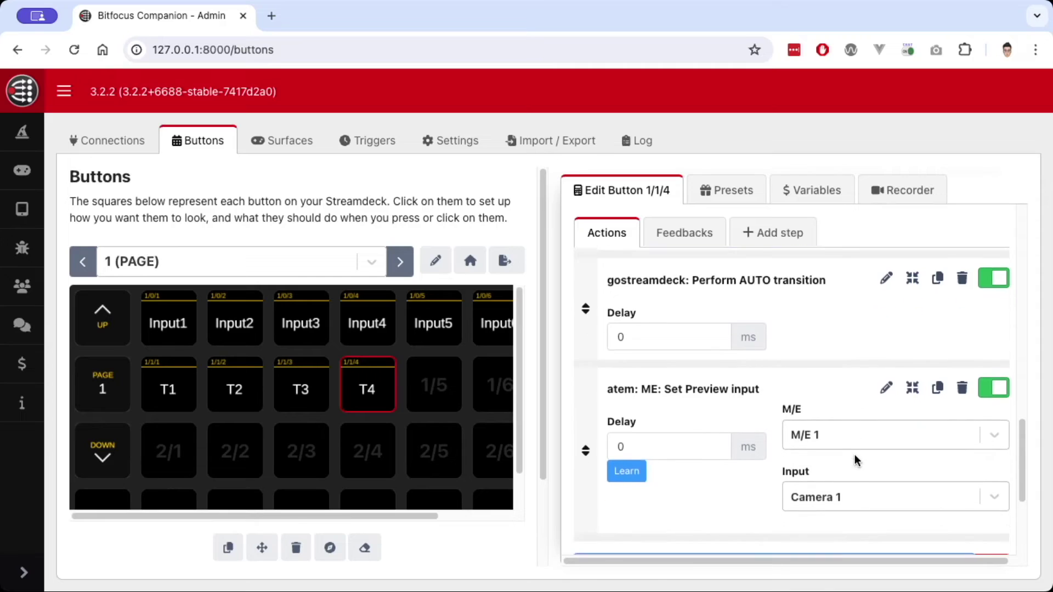
# - Add an atem: Transition: Set style/pattern press action to the T4 button
pyautogui.click(668, 491)
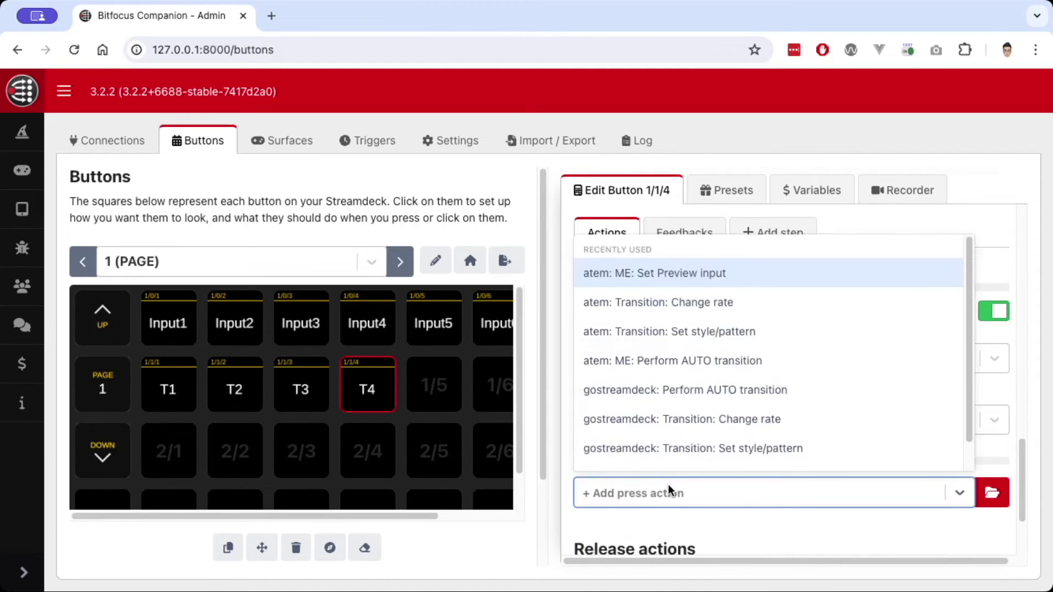
pyautogui.write('transi')
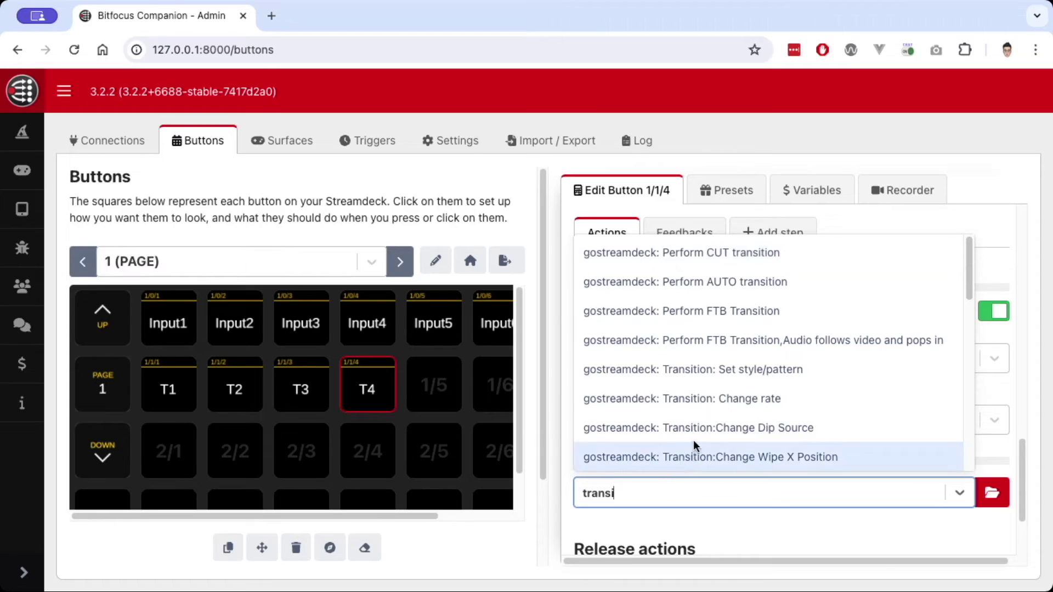
pyautogui.scroll(-10, 695, 437)
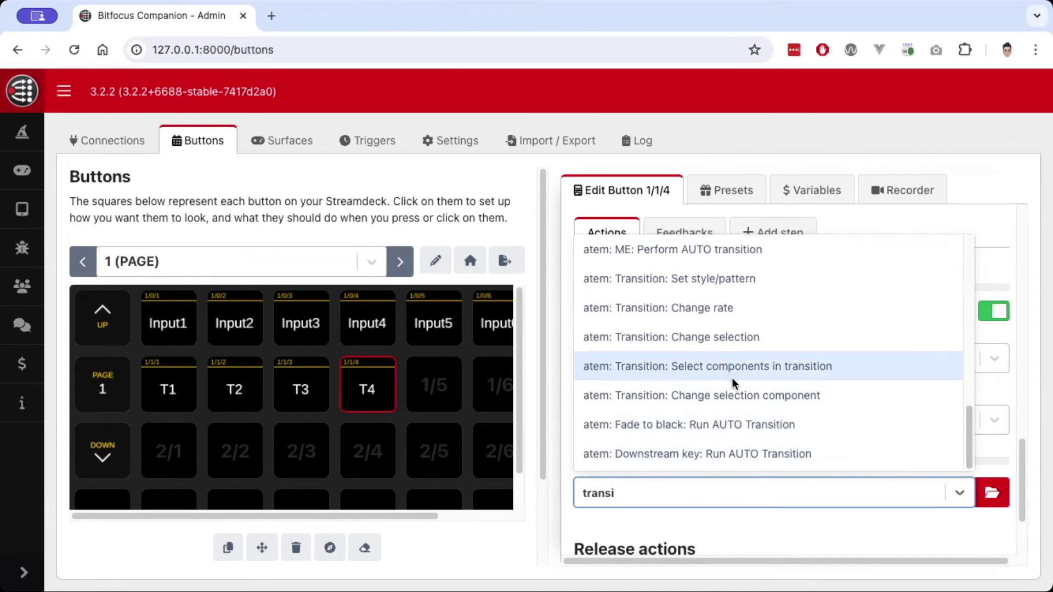
pyautogui.click(712, 278)
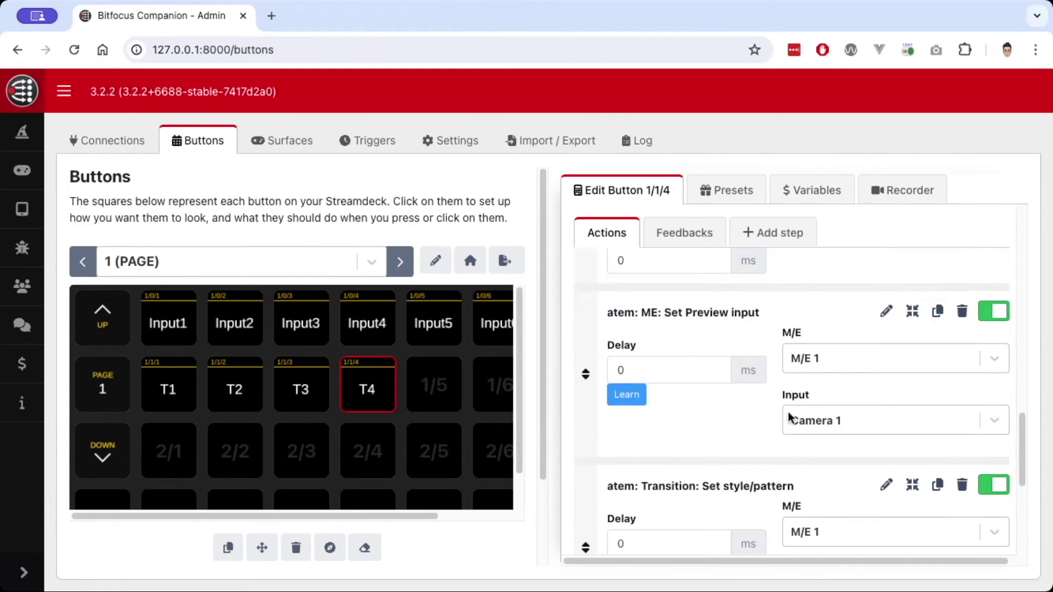
pyautogui.scroll(-2, 871, 505)
pyautogui.scroll(-1, 750, 504)
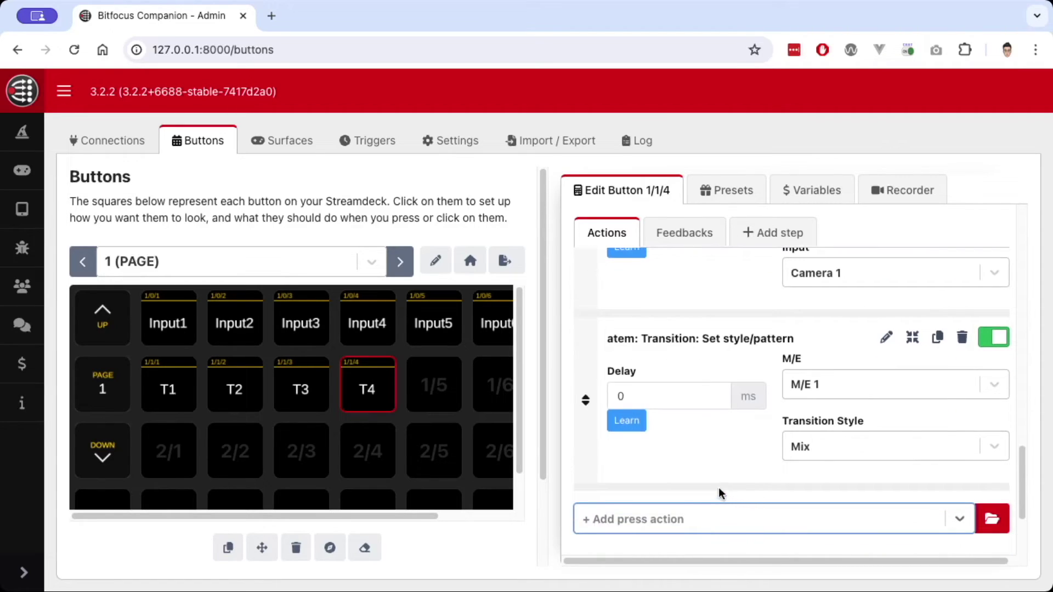
# - Add an atem: Transition: Change rate press action to the T4 button
pyautogui.click(684, 519)
pyautogui.write('rate')
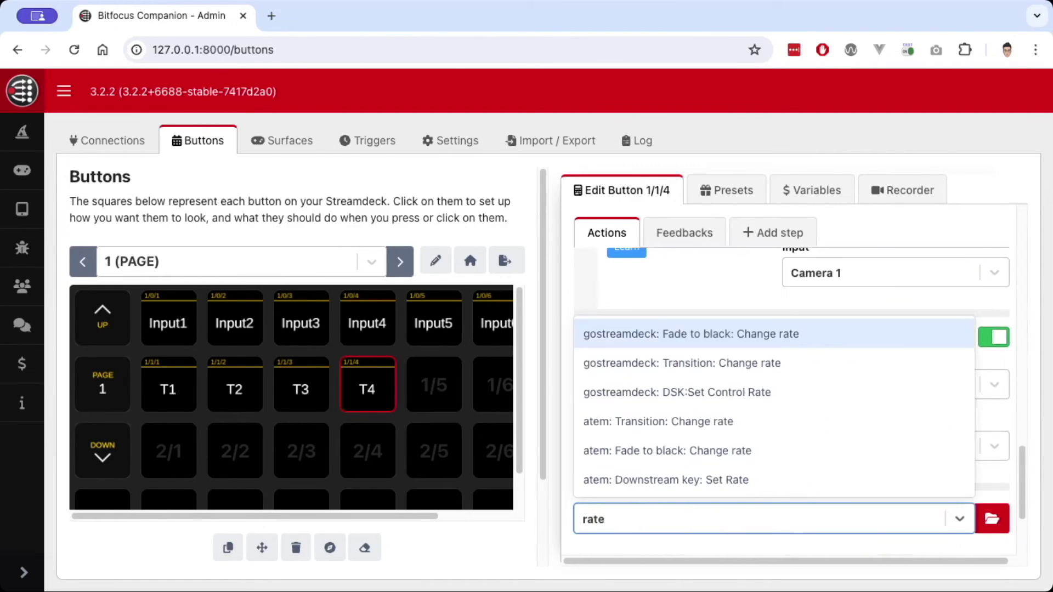
pyautogui.click(646, 421)
pyautogui.scroll(-2, 772, 498)
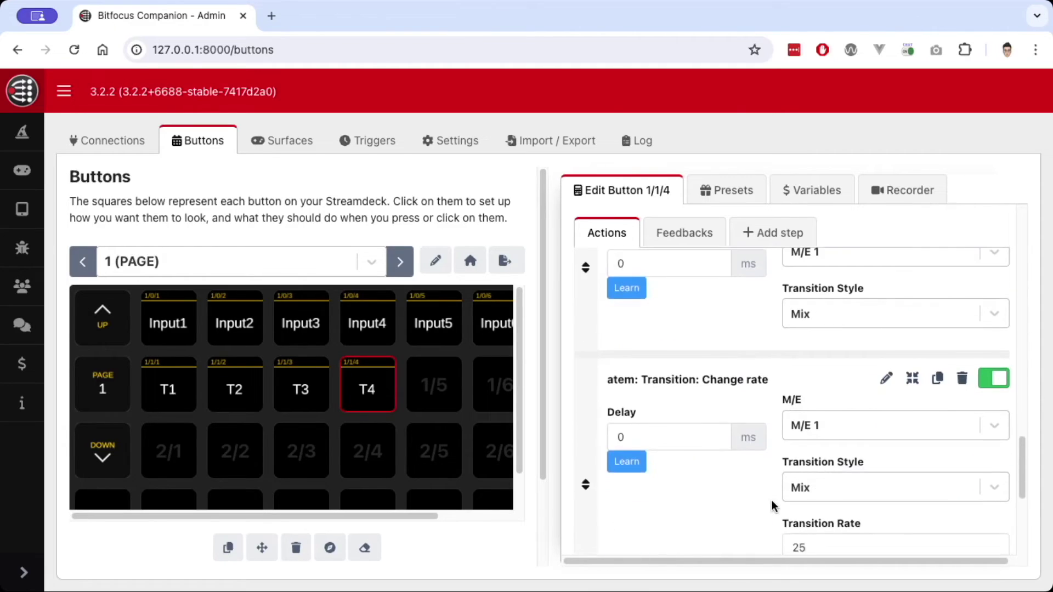
# - Set the transition rate of T4's atem Transition: Change rate action to 15
pyautogui.scroll(3, 768, 488)
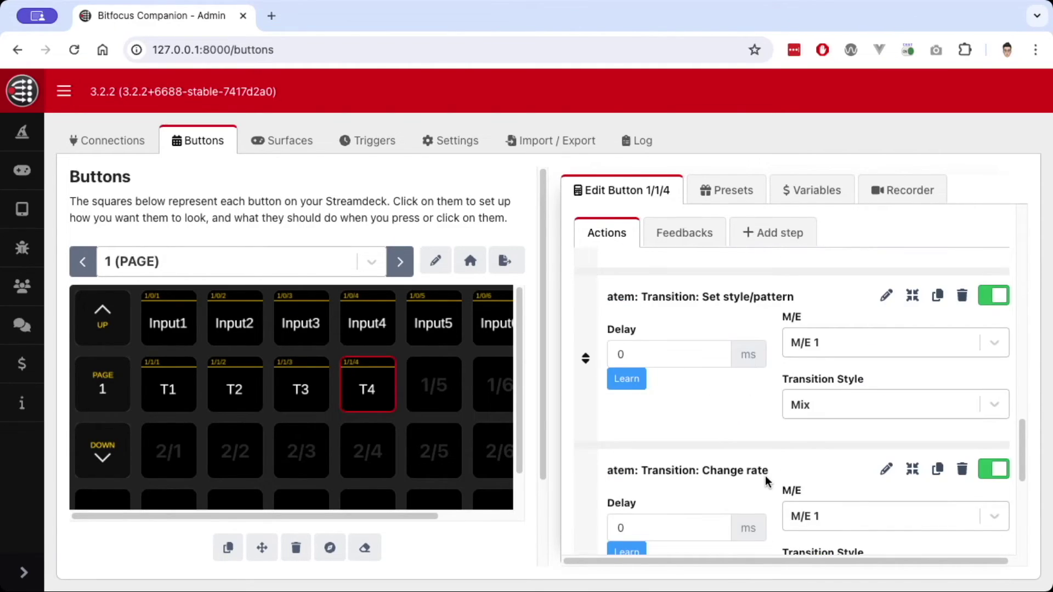
pyautogui.scroll(-6, 768, 495)
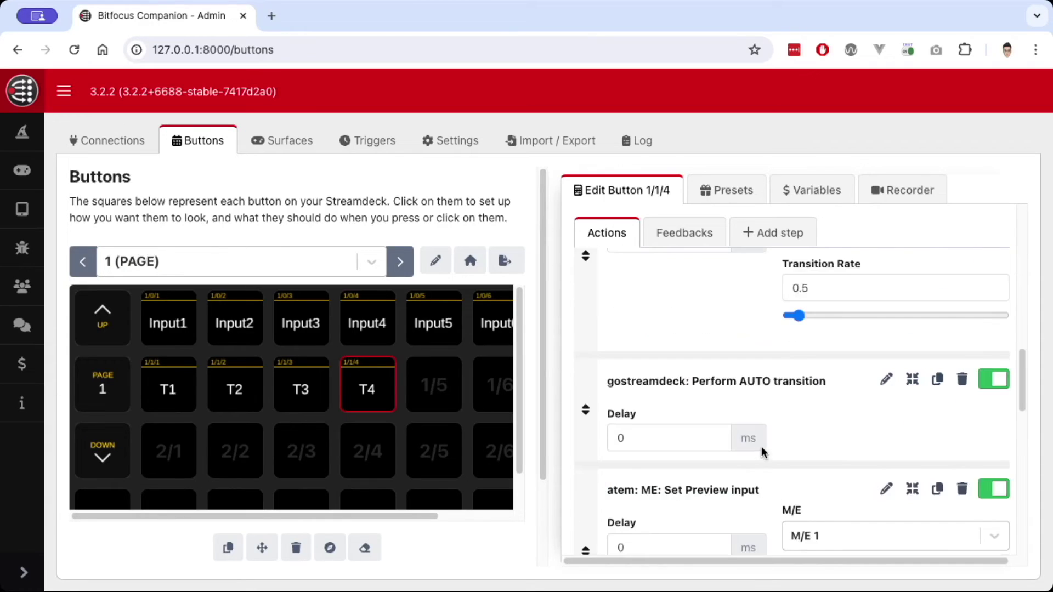
pyautogui.scroll(-3, 824, 407)
pyautogui.scroll(-7, 819, 453)
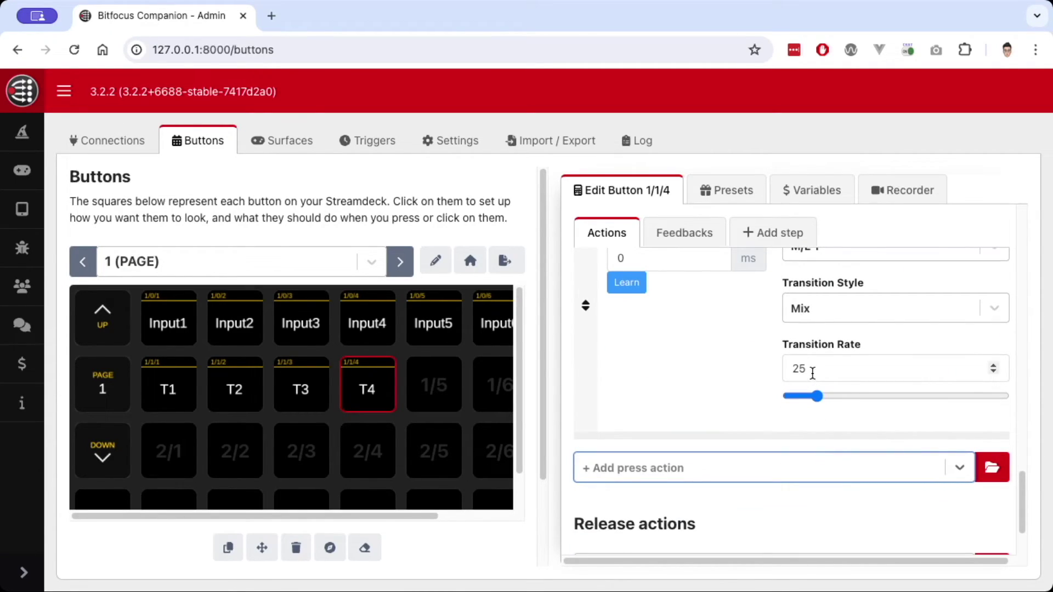
pyautogui.scroll(2, 688, 418)
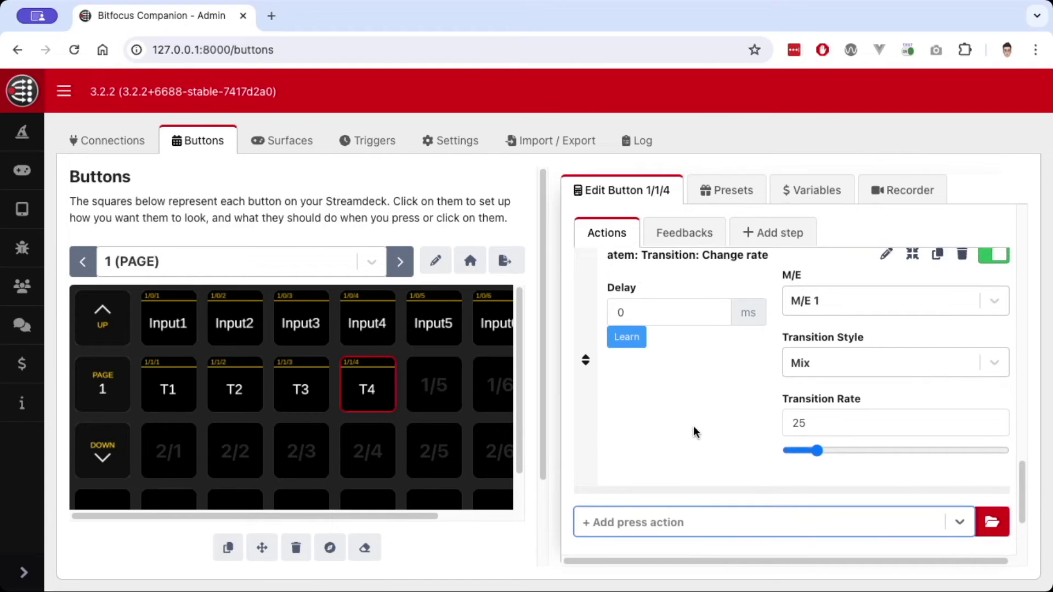
pyautogui.doubleClick(858, 442)
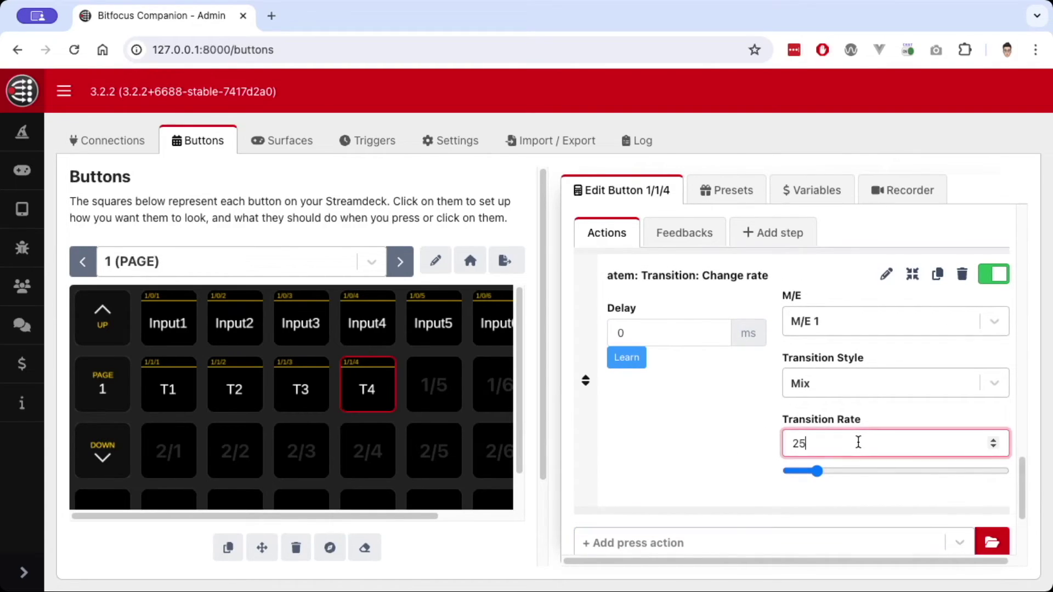
pyautogui.write('15')
pyautogui.click(679, 427)
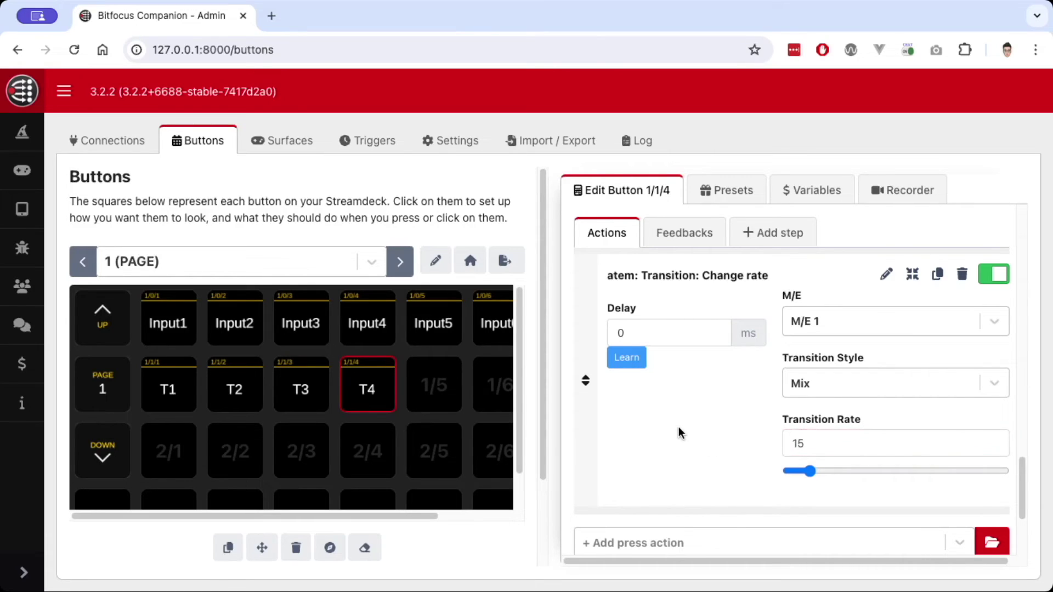
# - Add an atem: ME: Perform AUTO transition press action as T4's last press action
pyautogui.scroll(-2, 678, 434)
pyautogui.click(643, 483)
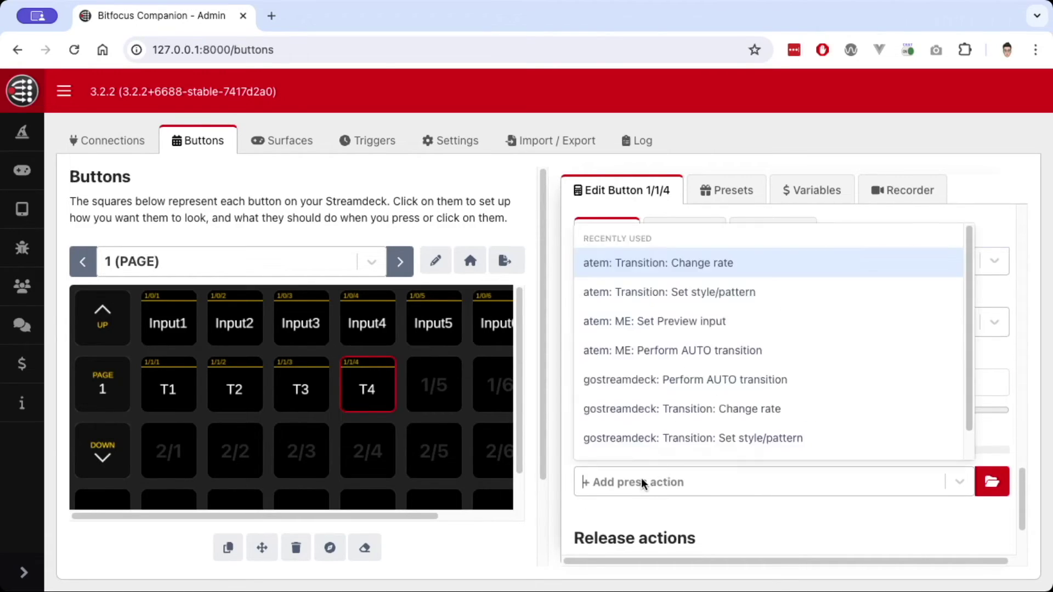
pyautogui.scroll(-1, 647, 450)
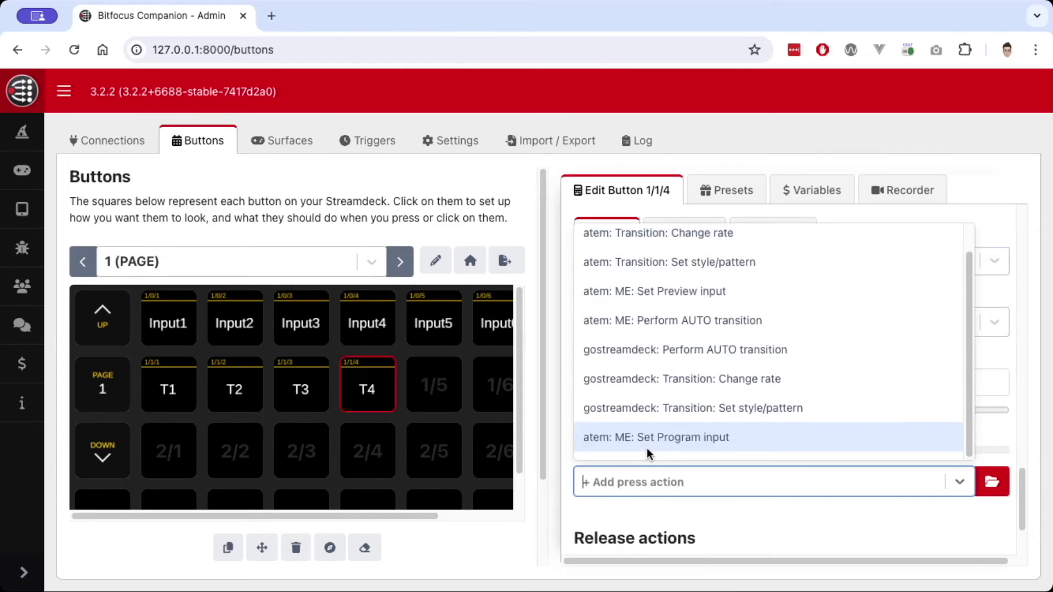
pyautogui.write('auto')
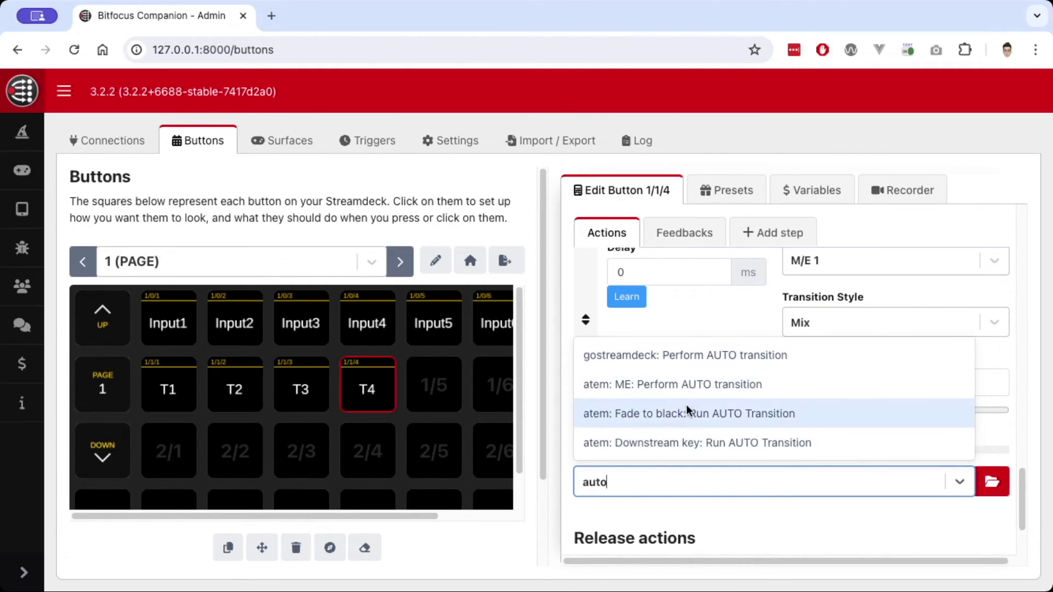
pyautogui.click(686, 387)
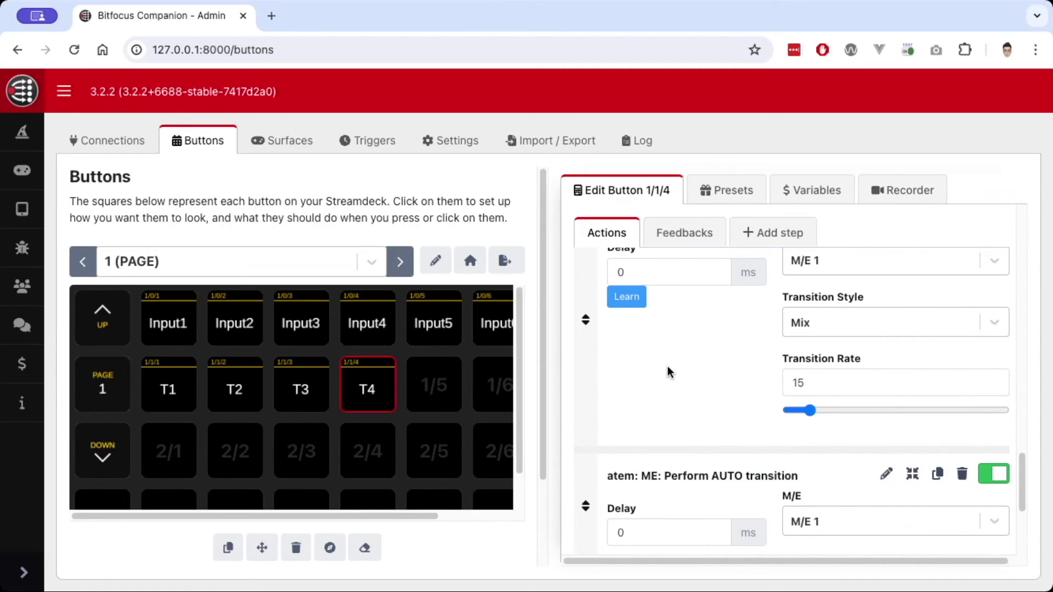
pyautogui.scroll(-3, 666, 372)
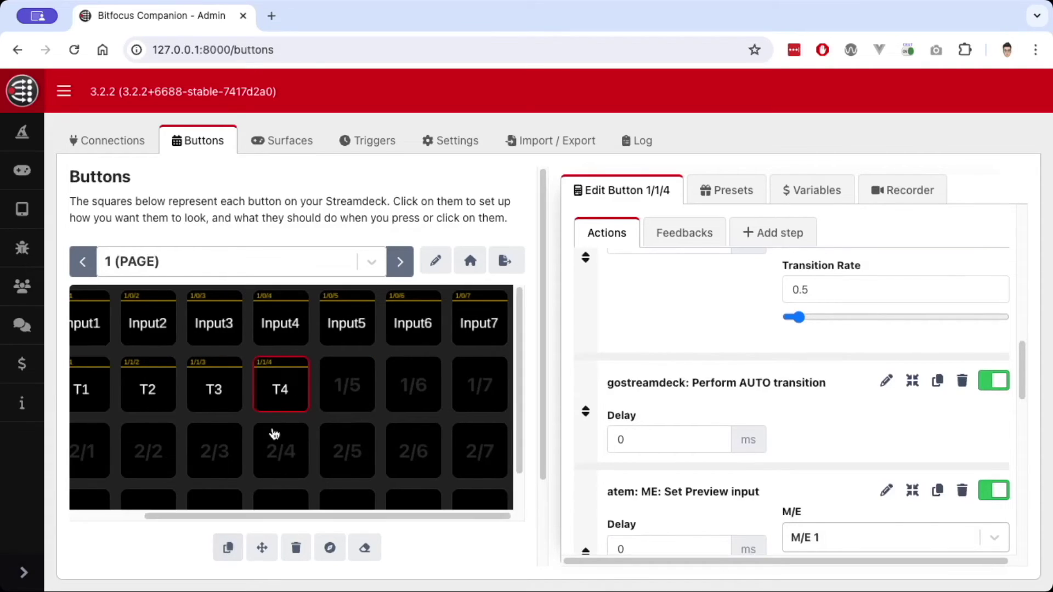
# - Copy the T4 button to grid position 1/5 and change the copy's text to T5
pyautogui.click(227, 547)
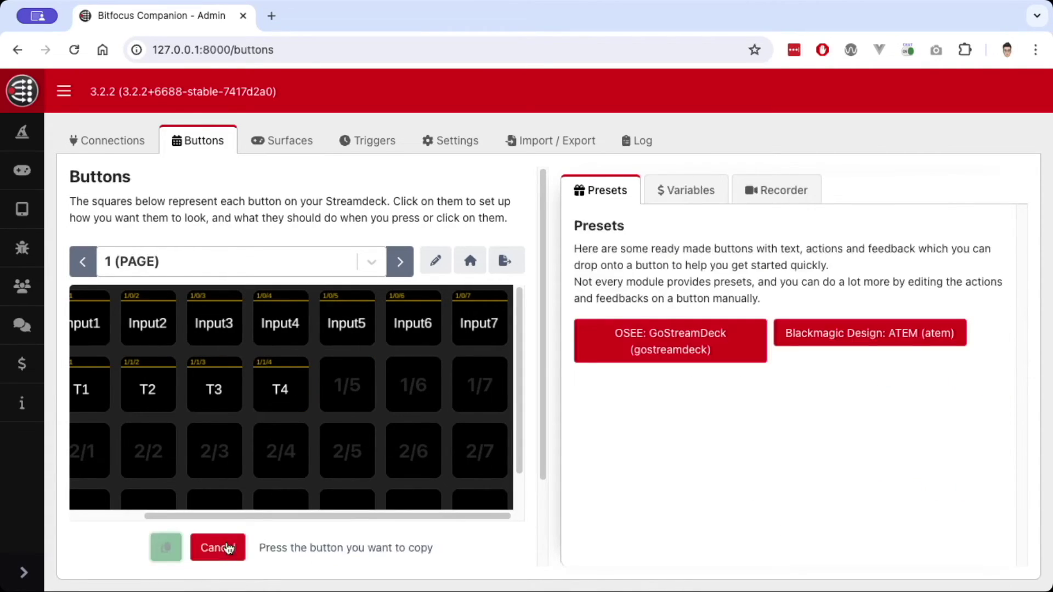
pyautogui.click(281, 390)
pyautogui.click(353, 392)
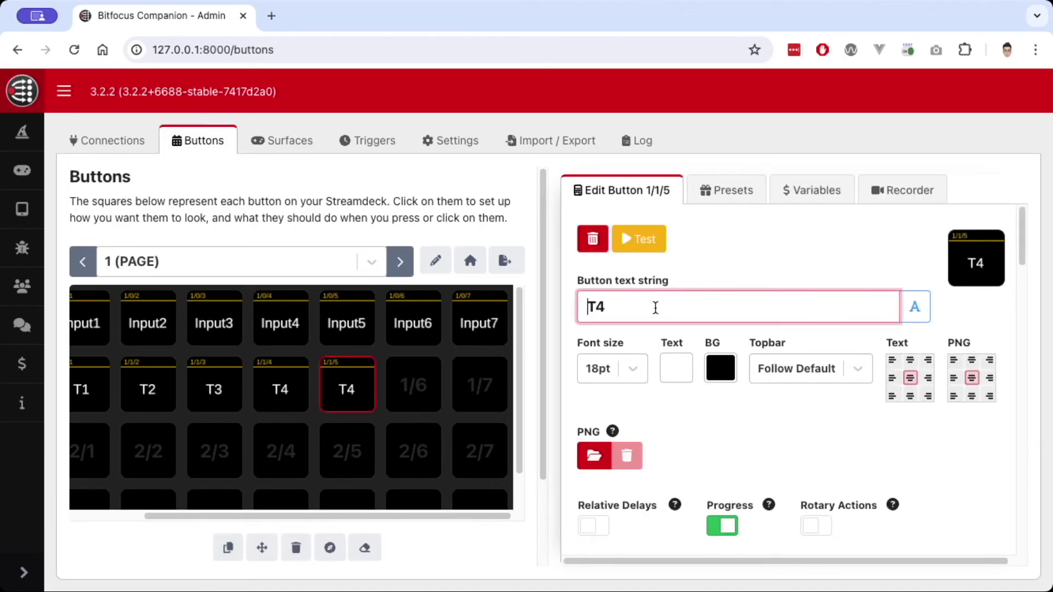
pyautogui.press('BackSpace')
pyautogui.write('5')
# - Set the input of T5's atem ME: Set Preview input action to Camera 2
pyautogui.scroll(-5, 675, 423)
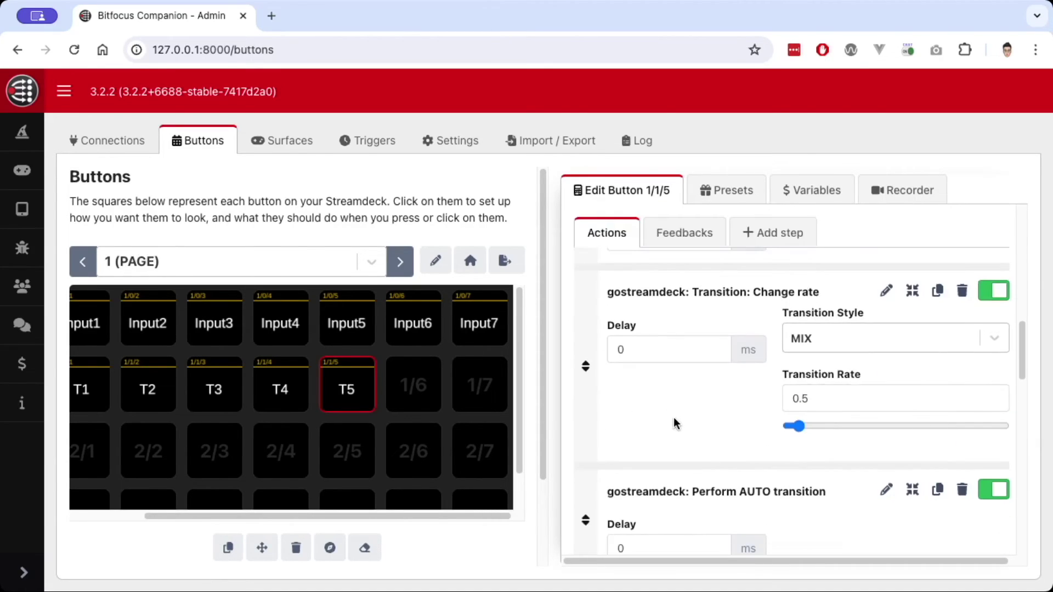
pyautogui.scroll(-10, 851, 433)
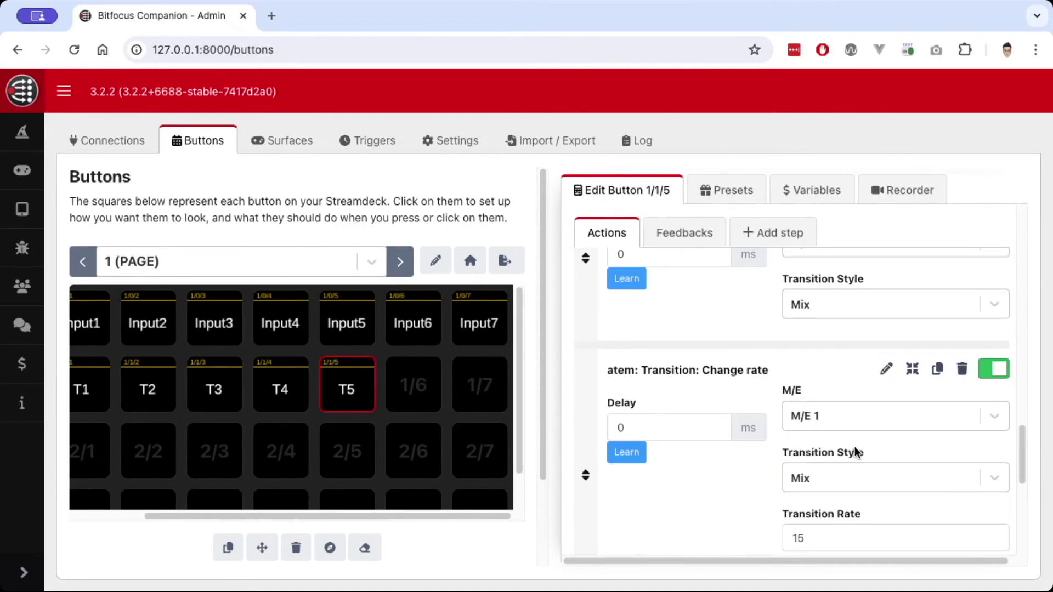
pyautogui.scroll(3, 854, 446)
pyautogui.scroll(-10, 853, 448)
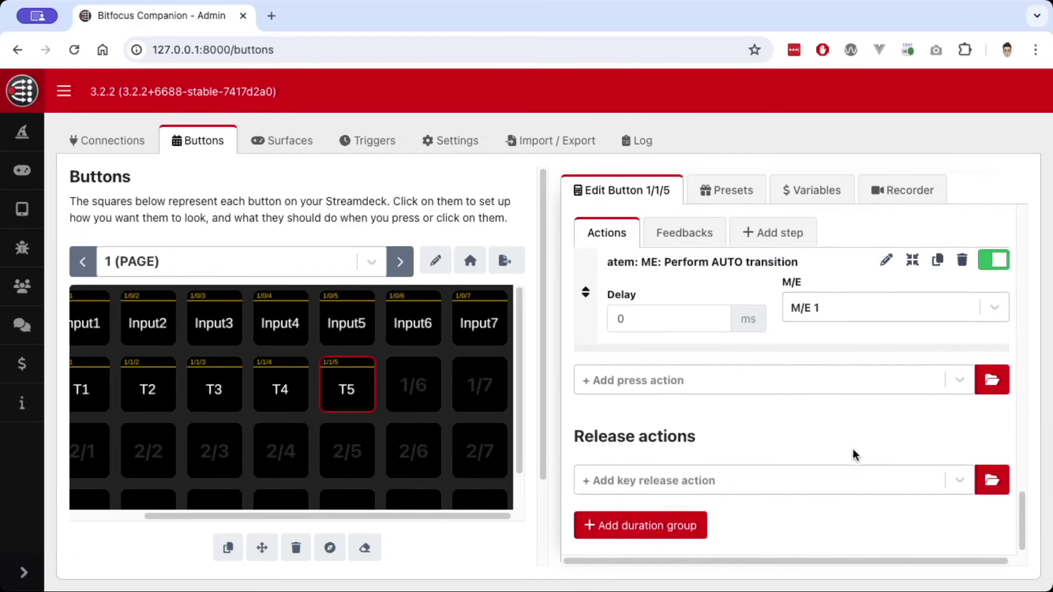
pyautogui.scroll(7, 854, 448)
pyautogui.scroll(3, 853, 448)
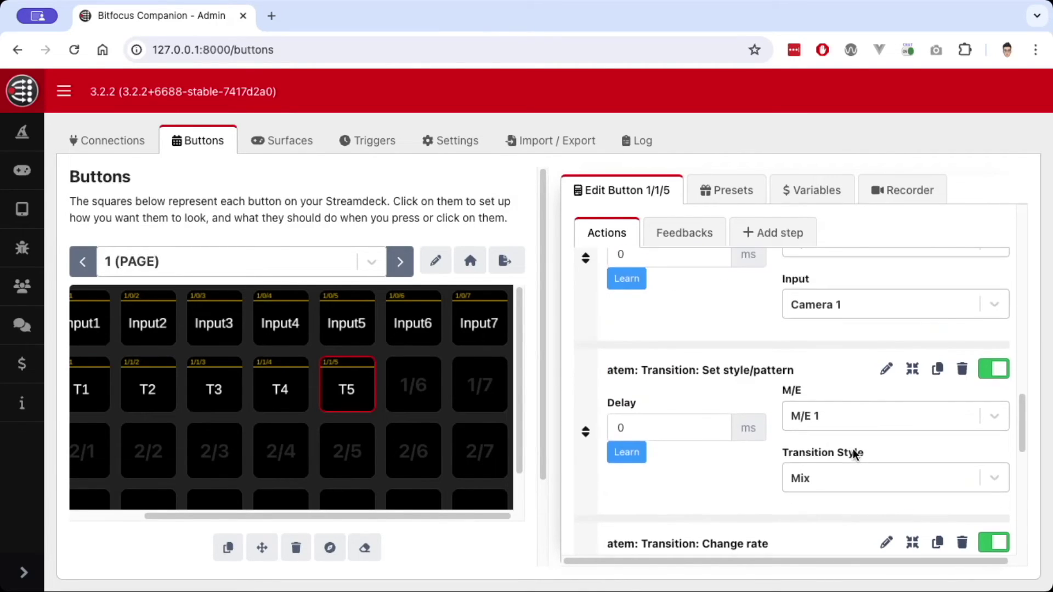
pyautogui.click(833, 303)
pyautogui.click(838, 390)
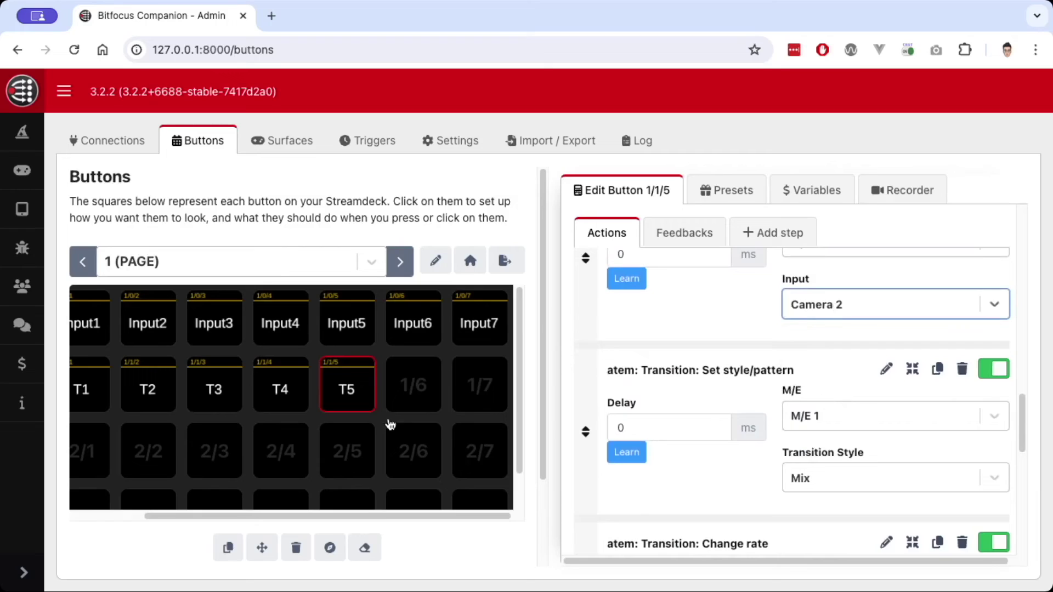
pyautogui.click(366, 390)
# - Copy the T5 button to grid position 1/6 and change the copy's text to T6
pyautogui.click(228, 548)
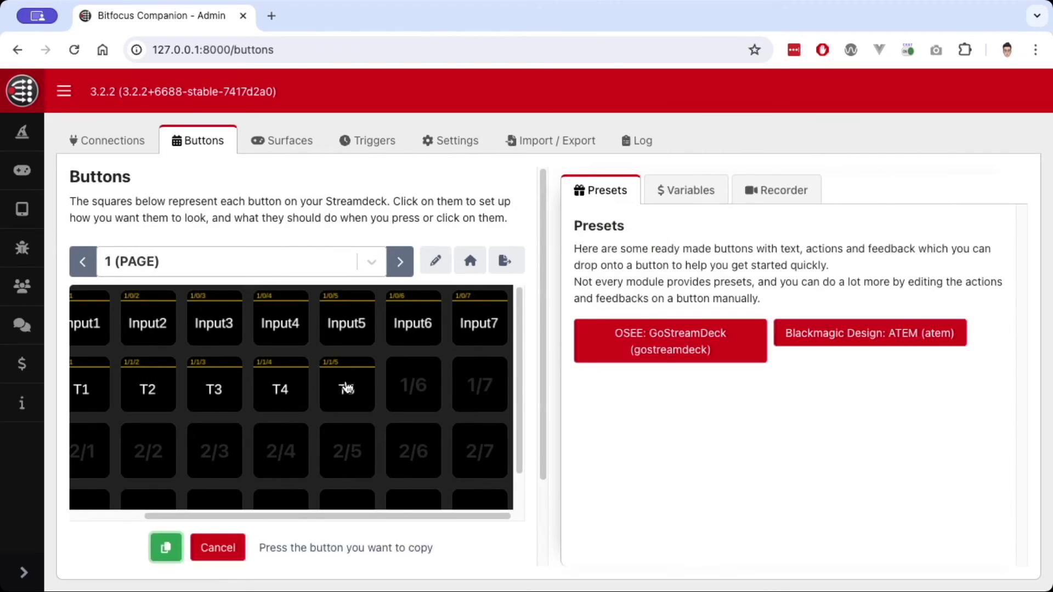
pyautogui.click(348, 387)
pyautogui.click(417, 386)
pyautogui.click(655, 308)
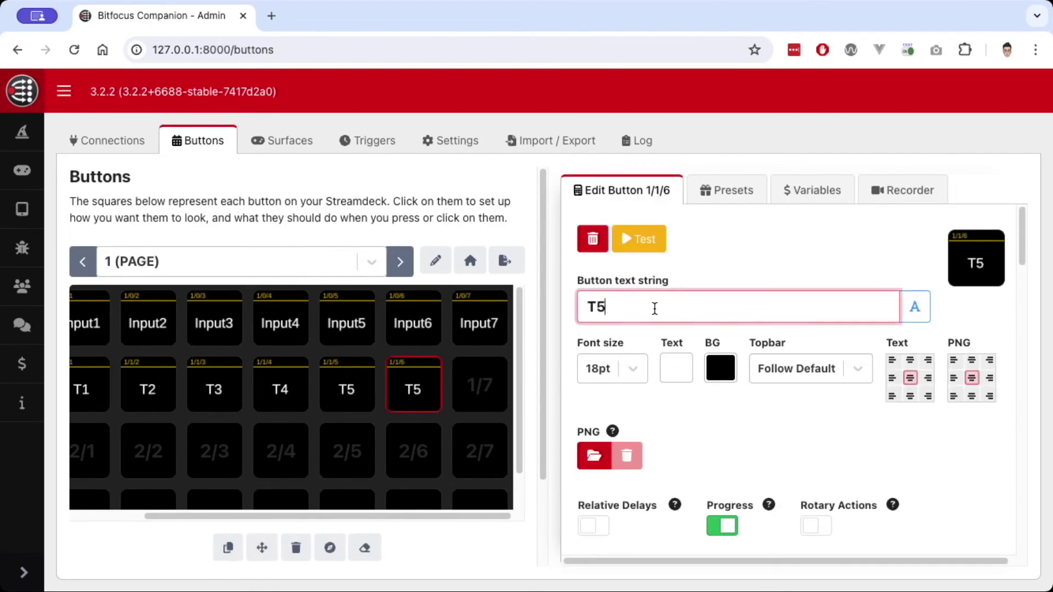
pyautogui.press('BackSpace')
pyautogui.write('6')
# - Change the input of T6's atem ME: Set Preview input action to the next camera
pyautogui.scroll(-10, 729, 447)
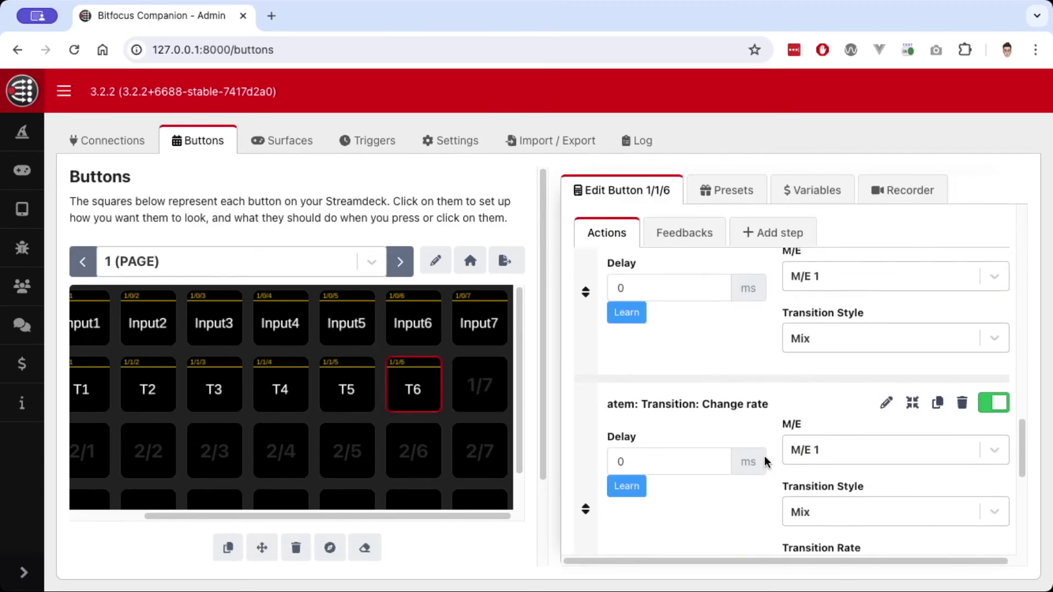
pyautogui.click(839, 400)
pyautogui.click(815, 526)
pyautogui.click(480, 386)
# - Copy the T6 button to grid position 1/7 as T7 and set its atem ME: Set Preview input action to Camera 4
pyautogui.click(228, 548)
pyautogui.click(413, 386)
pyautogui.click(480, 385)
pyautogui.press('BackSpace')
pyautogui.write('7')
pyautogui.scroll(-5, 695, 371)
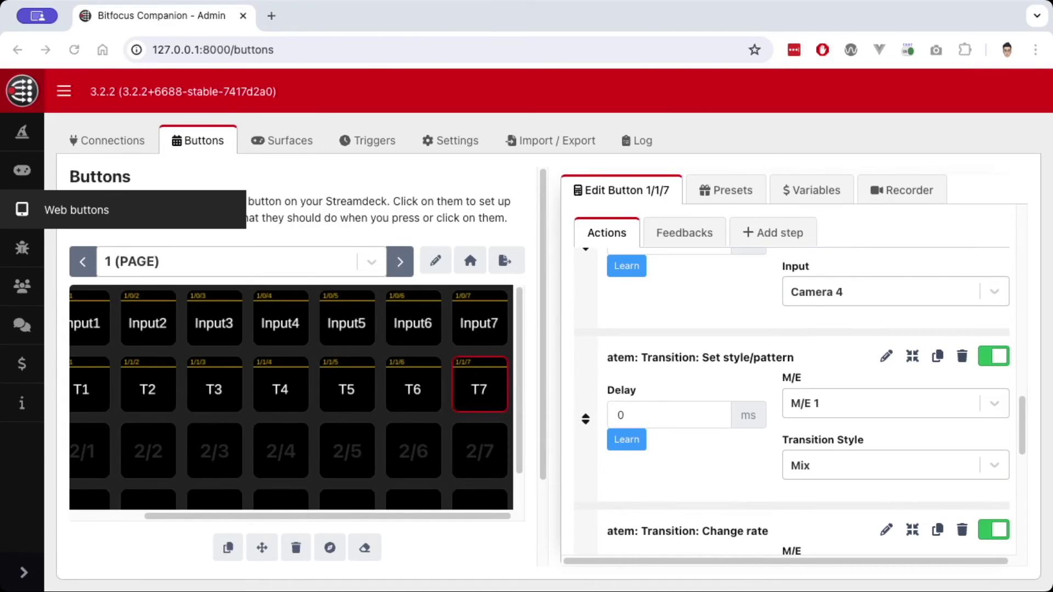
# - Open the web buttons view and trigger the T3 button on page 1 to test its transition
pyautogui.click(23, 206)
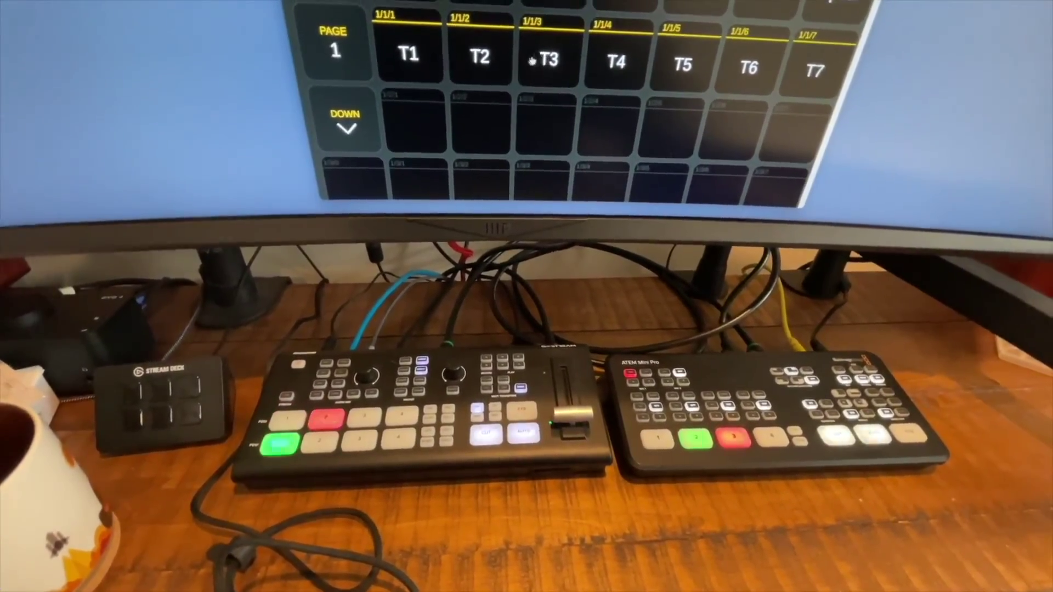
pyautogui.click(530, 60)
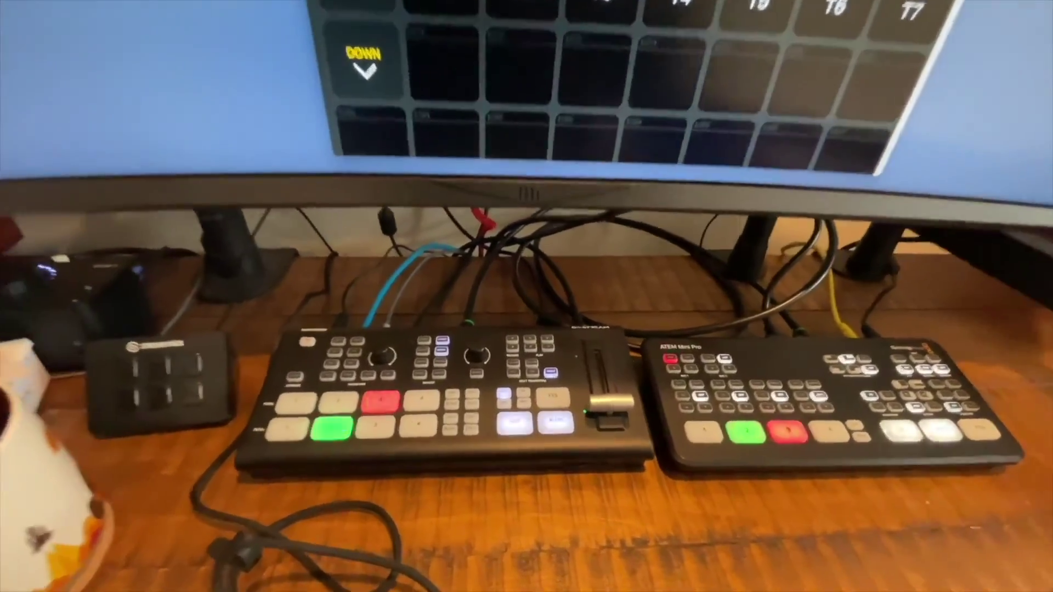